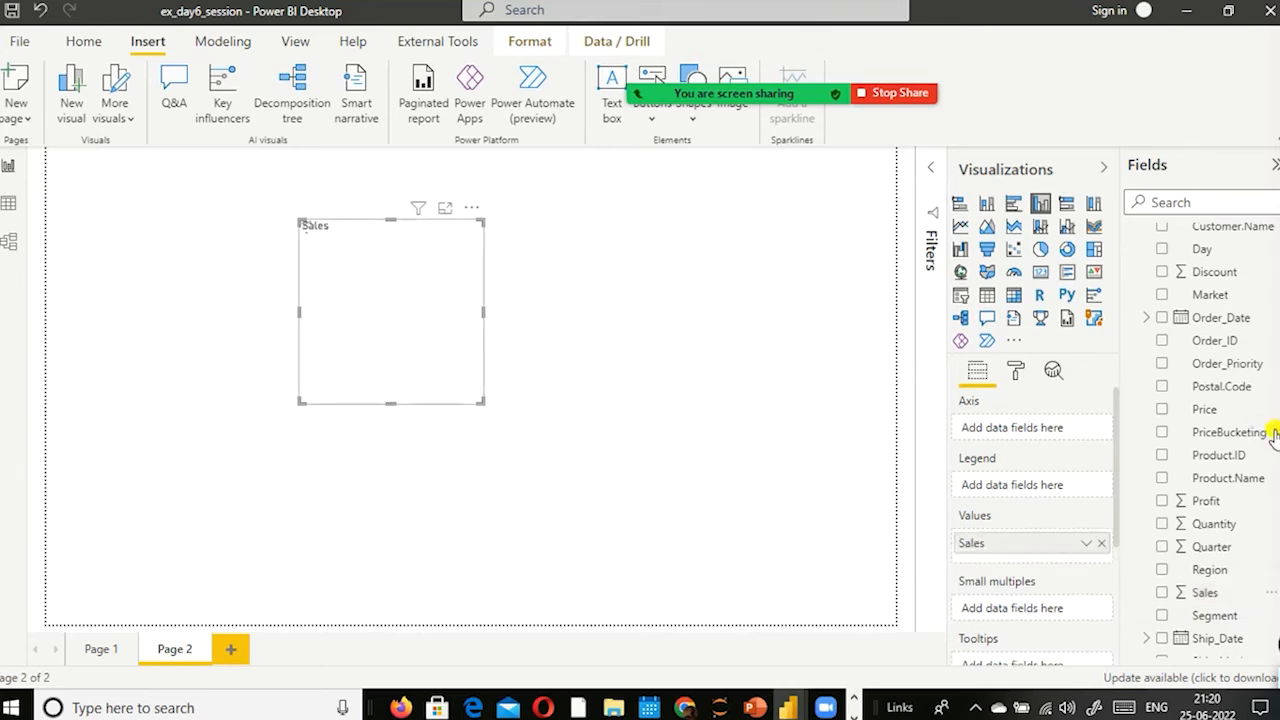
# Step: Add the Country field as the Sales chart's axis and widen the chart
pyautogui.scroll(4, 1218, 375)
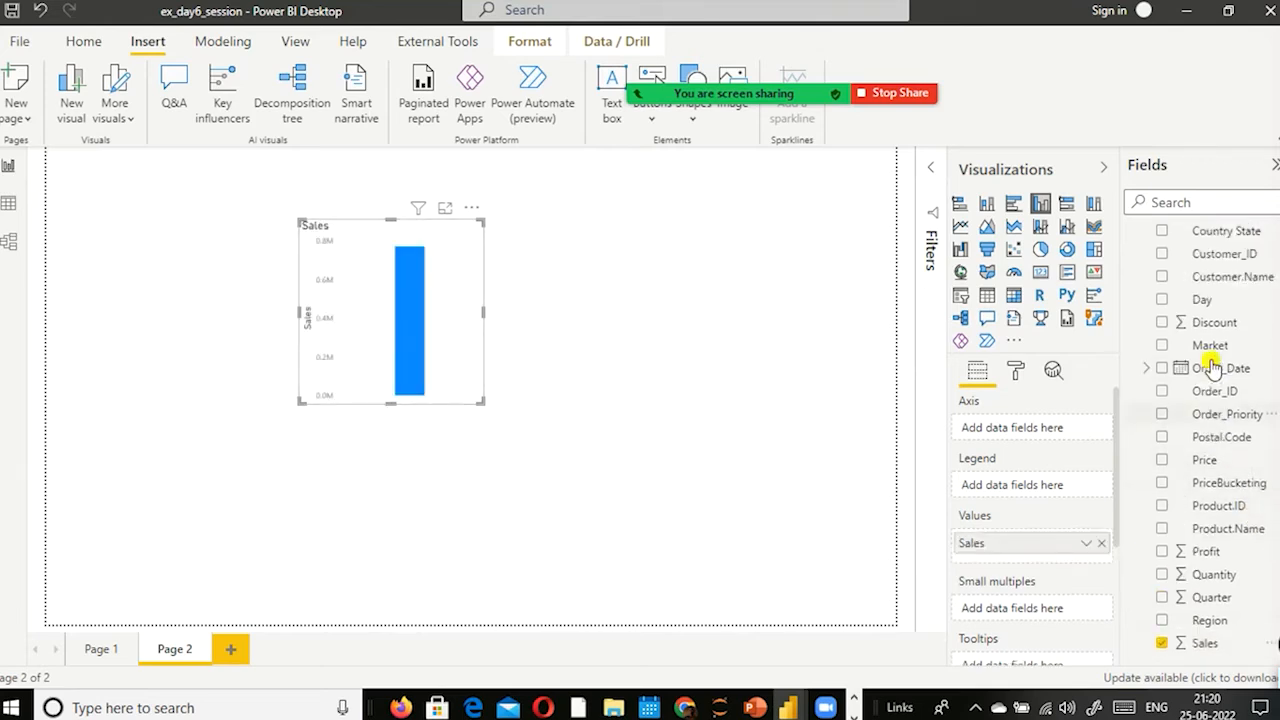
pyautogui.moveTo(1208, 353); pyautogui.dragTo(409, 306)
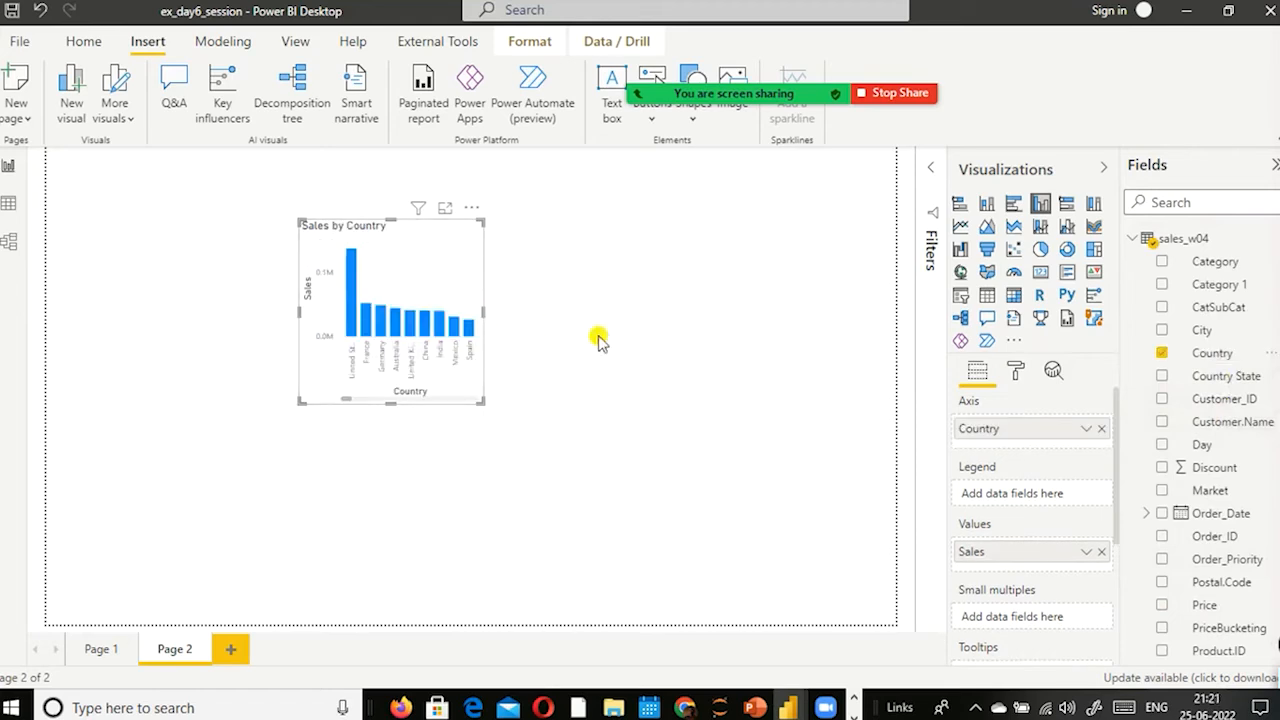
pyautogui.moveTo(598, 340); pyautogui.dragTo(626, 334)
# Step: Add Segment as the chart's legend and enlarge the chart in width and height
pyautogui.scroll(-4, 1230, 510)
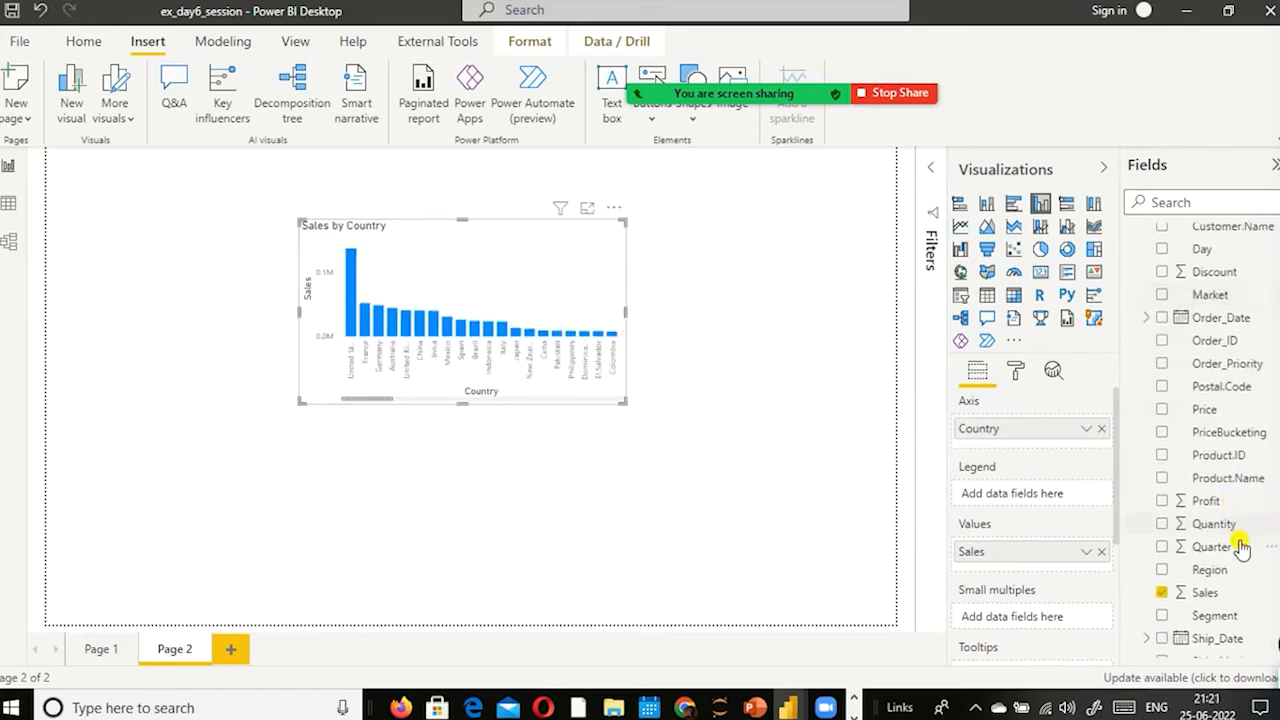
pyautogui.scroll(-1, 1222, 583)
pyautogui.moveTo(1214, 552); pyautogui.dragTo(509, 274)
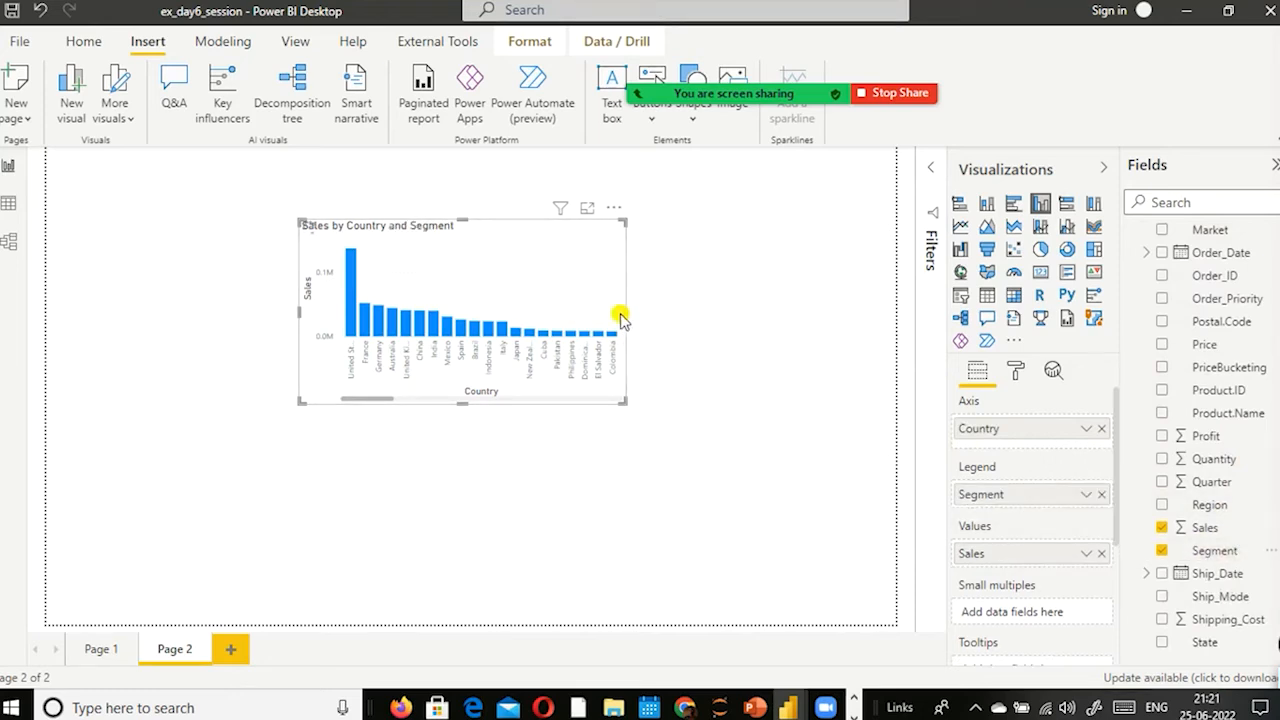
pyautogui.moveTo(626, 312); pyautogui.dragTo(740, 352)
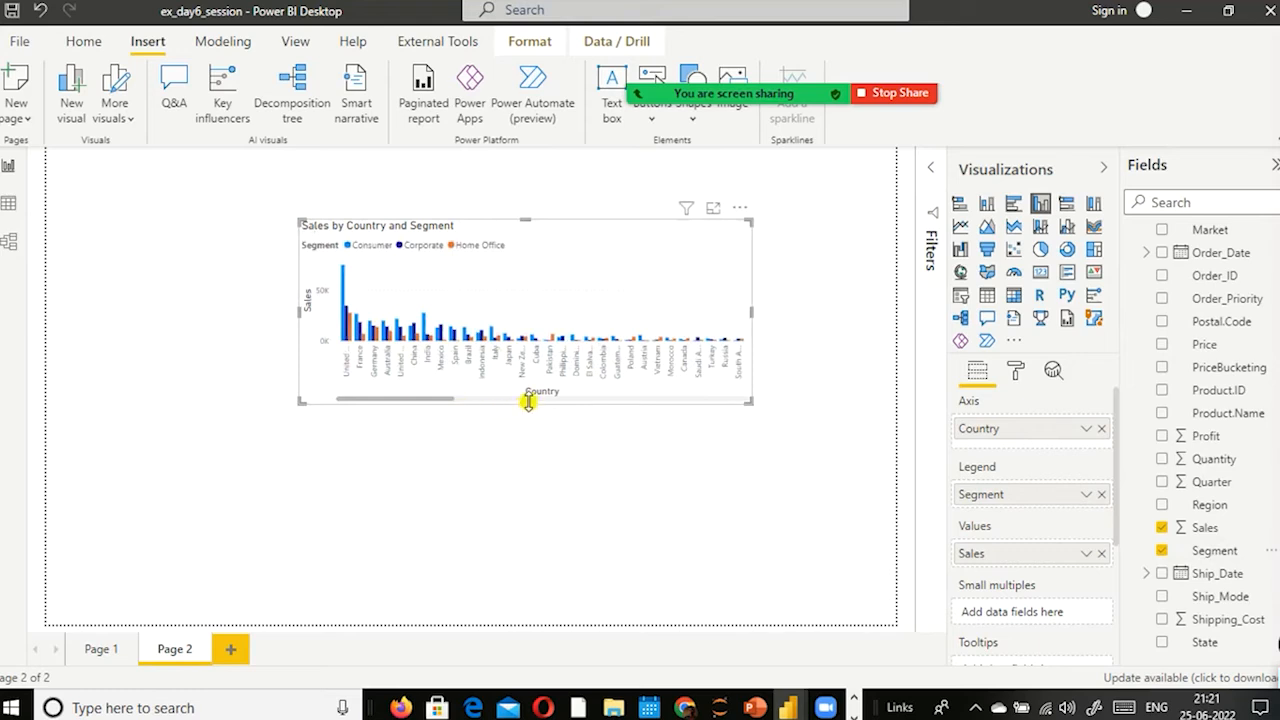
pyautogui.moveTo(525, 402); pyautogui.dragTo(525, 508)
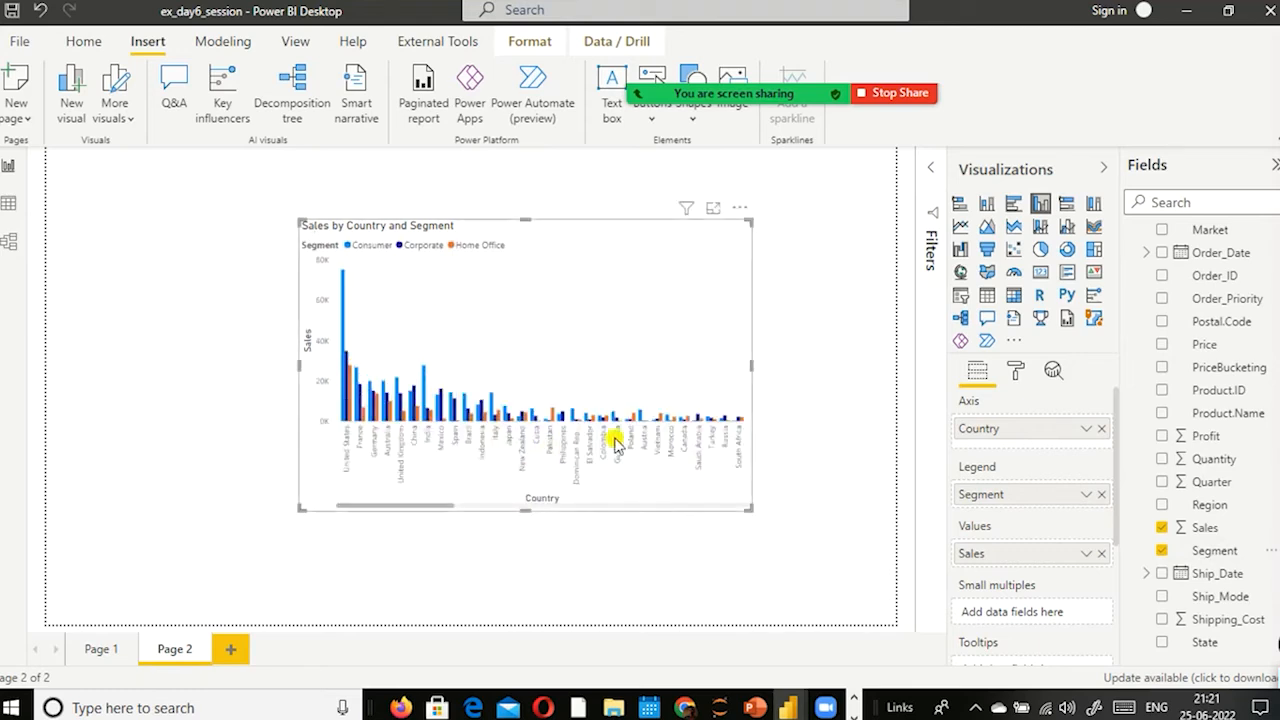
# Step: Remove Segment and Country from the chart and plot Sales by Category instead
pyautogui.click(1101, 494)
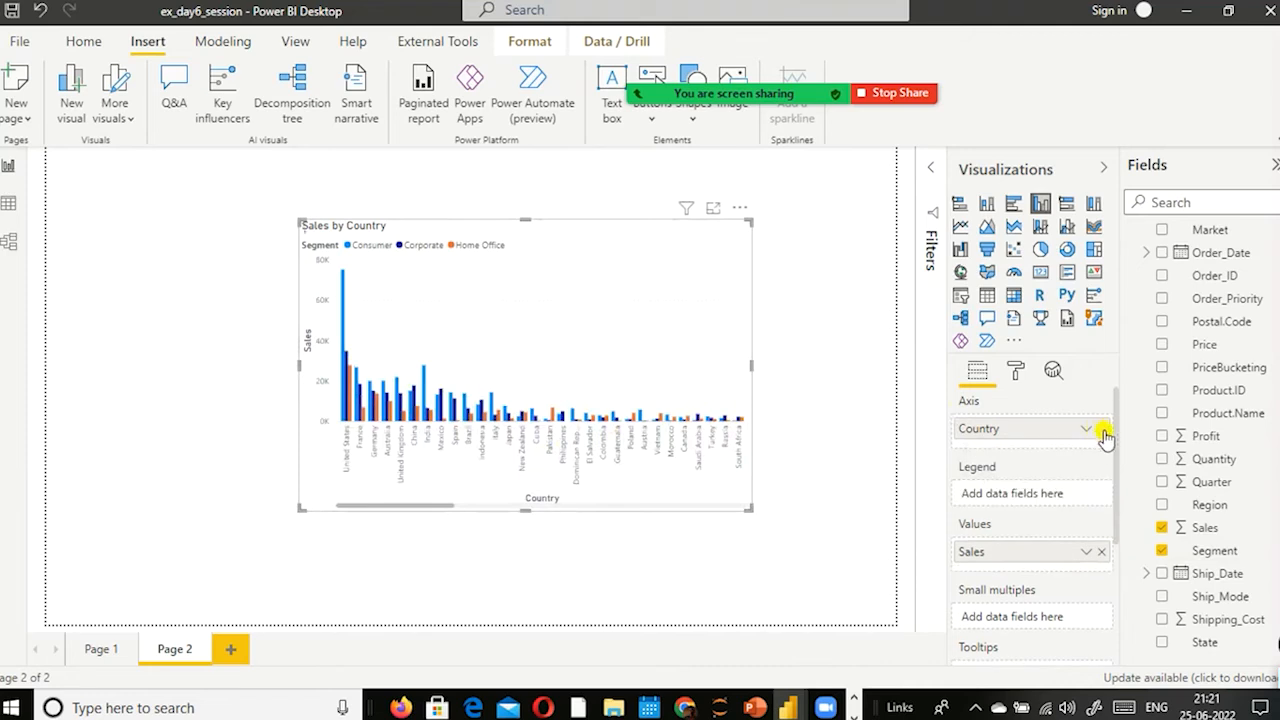
pyautogui.click(1101, 428)
pyautogui.scroll(6, 1255, 335)
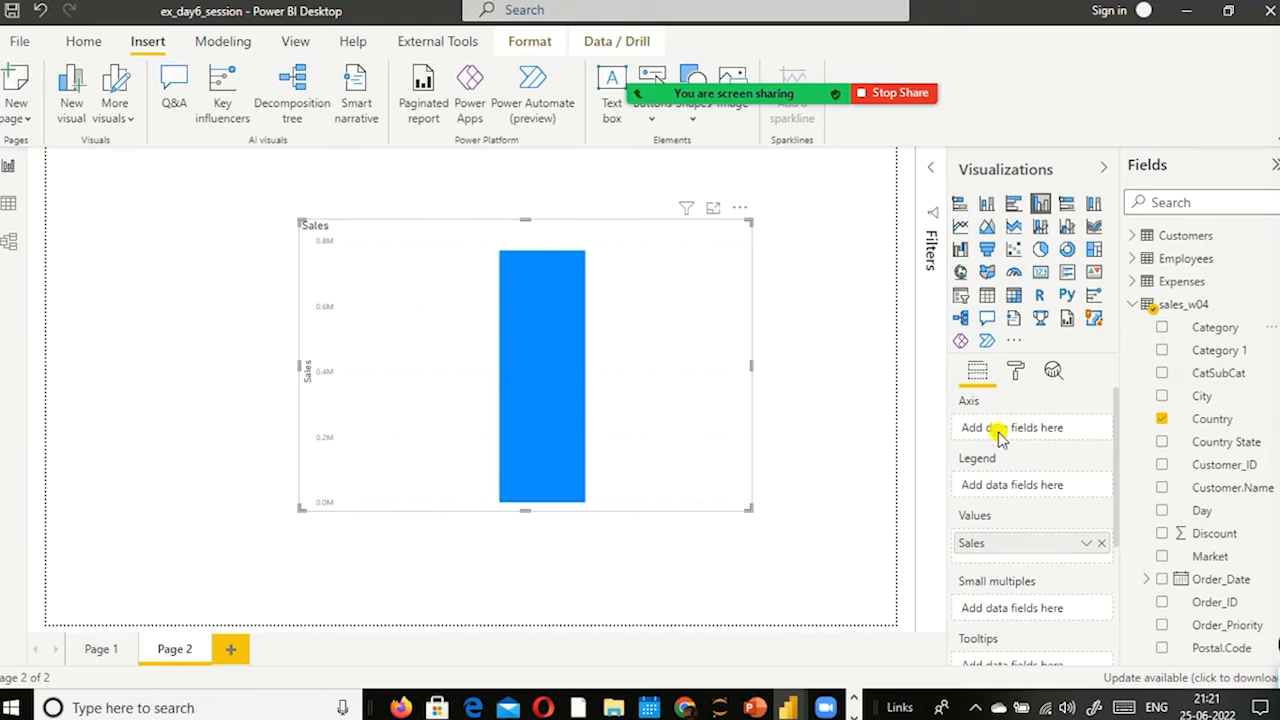
pyautogui.click(1162, 328)
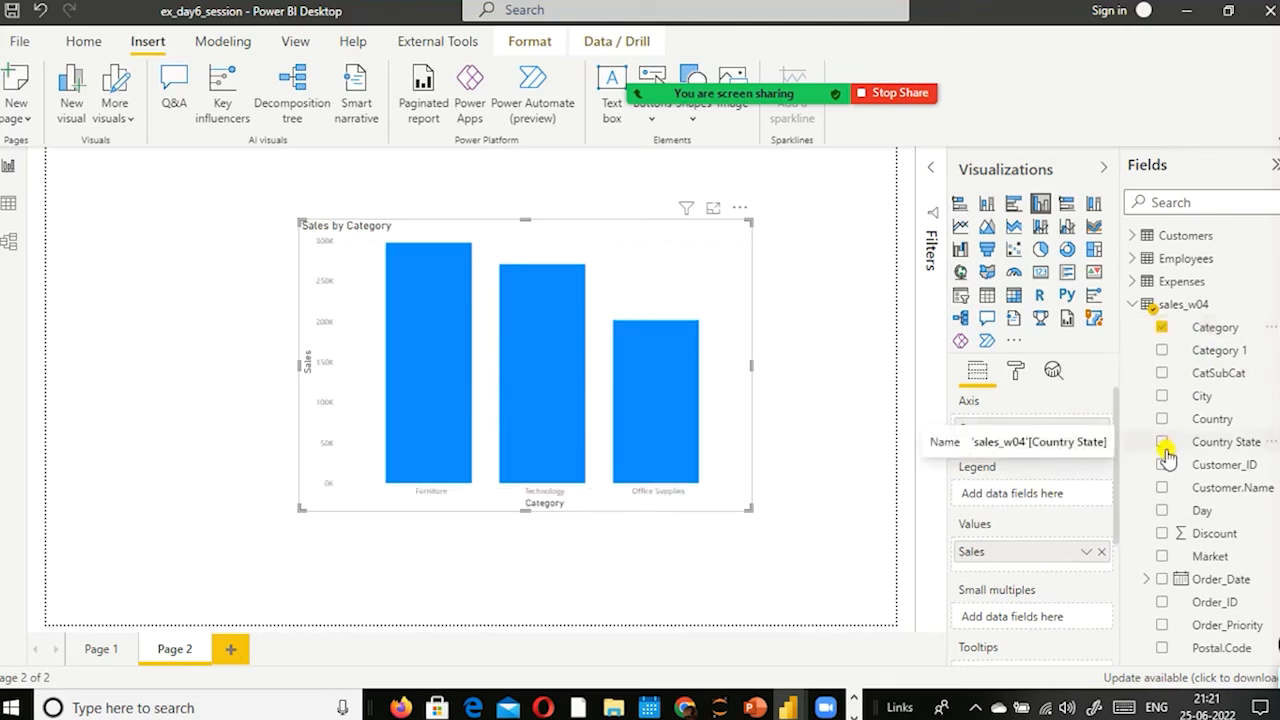
# Step: Split the Category columns by adding the Segment field to the chart's legend
pyautogui.scroll(-1, 1275, 480)
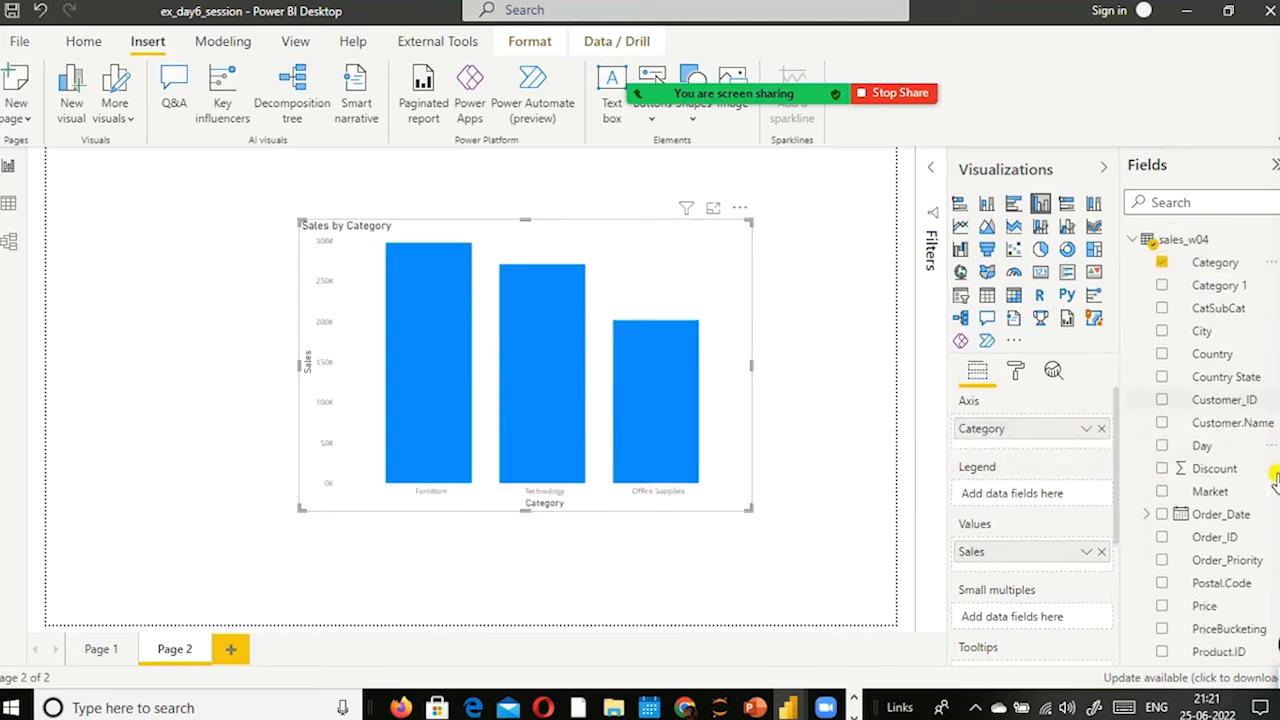
pyautogui.scroll(-4, 1268, 480)
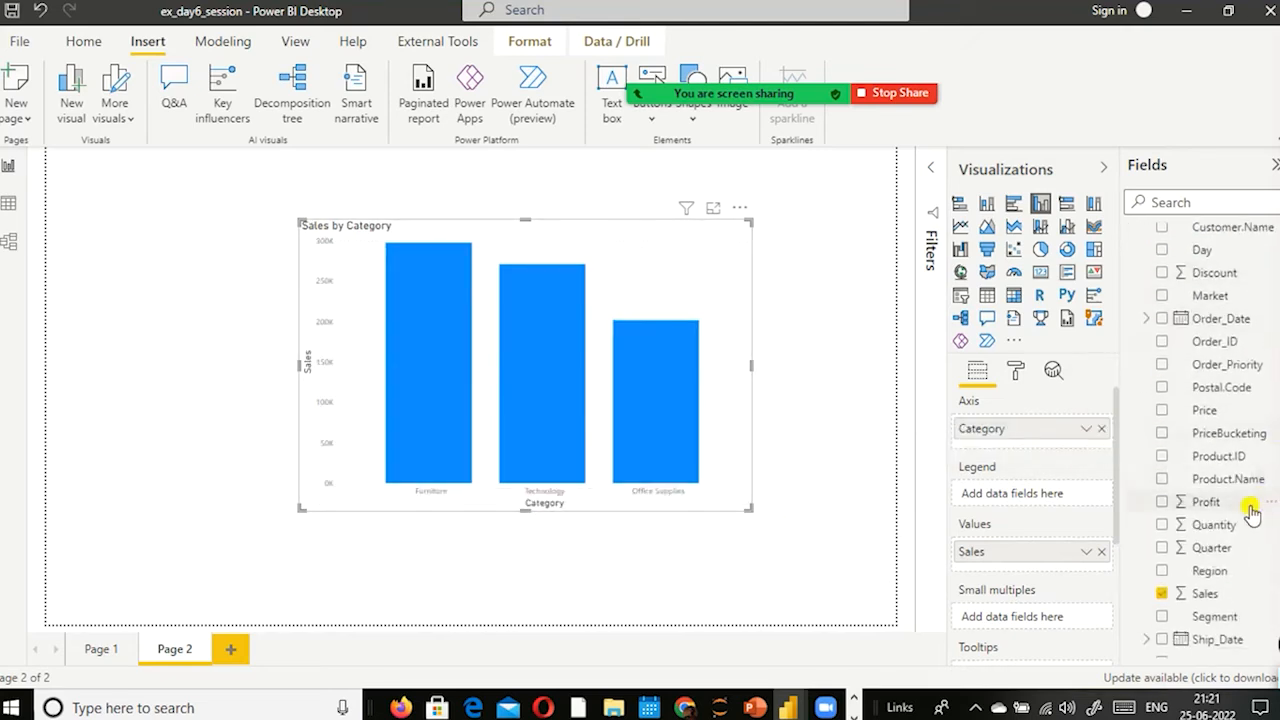
pyautogui.scroll(-3, 1250, 510)
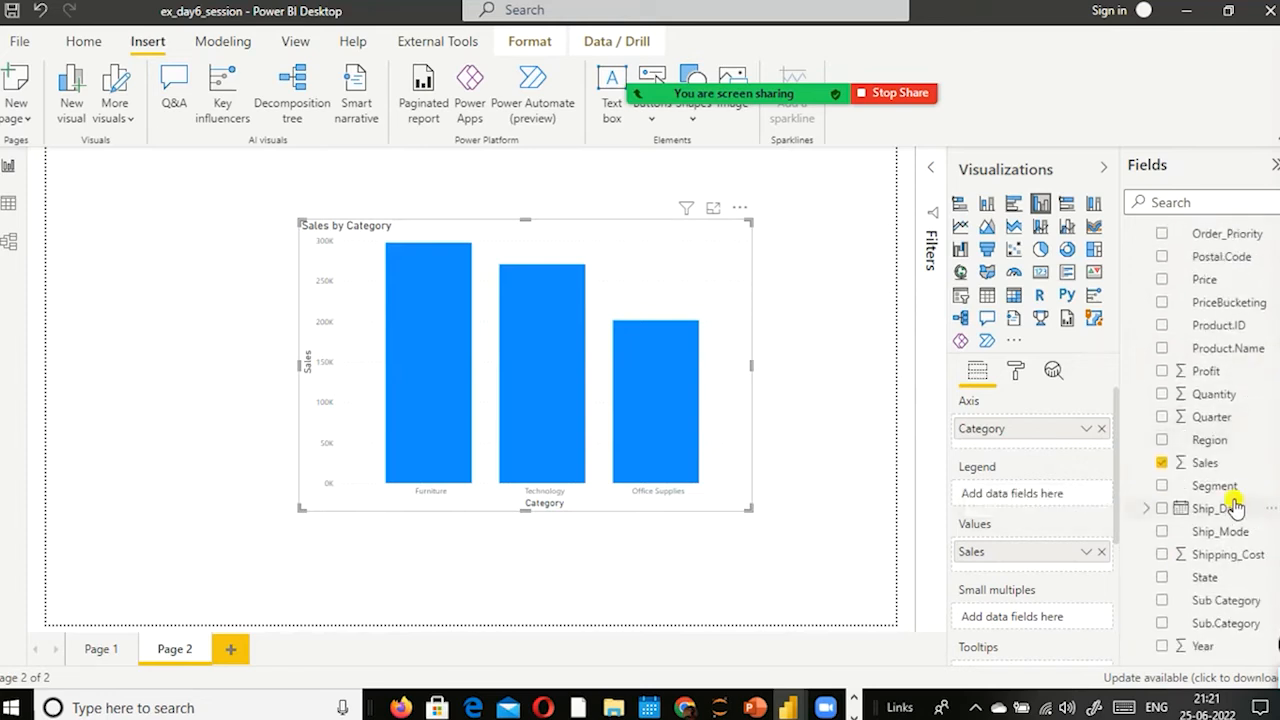
pyautogui.moveTo(1225, 497); pyautogui.dragTo(1007, 505)
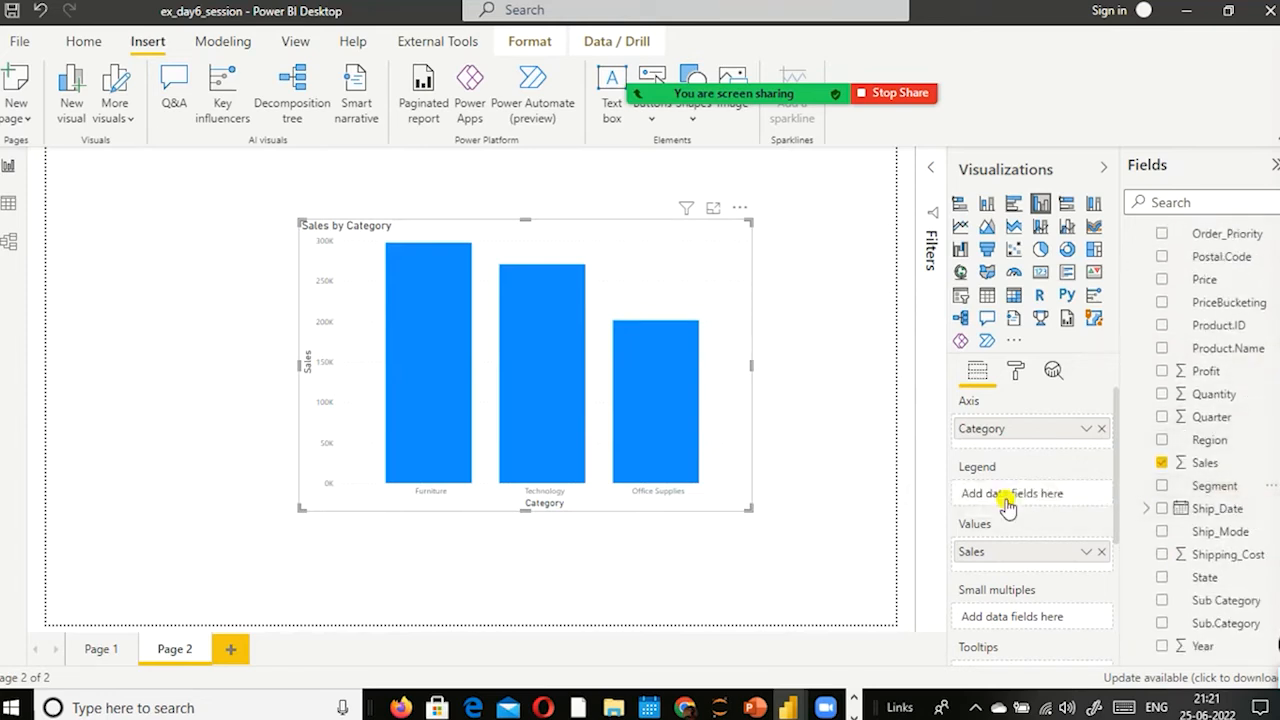
pyautogui.moveTo(1212, 492); pyautogui.dragTo(1028, 494)
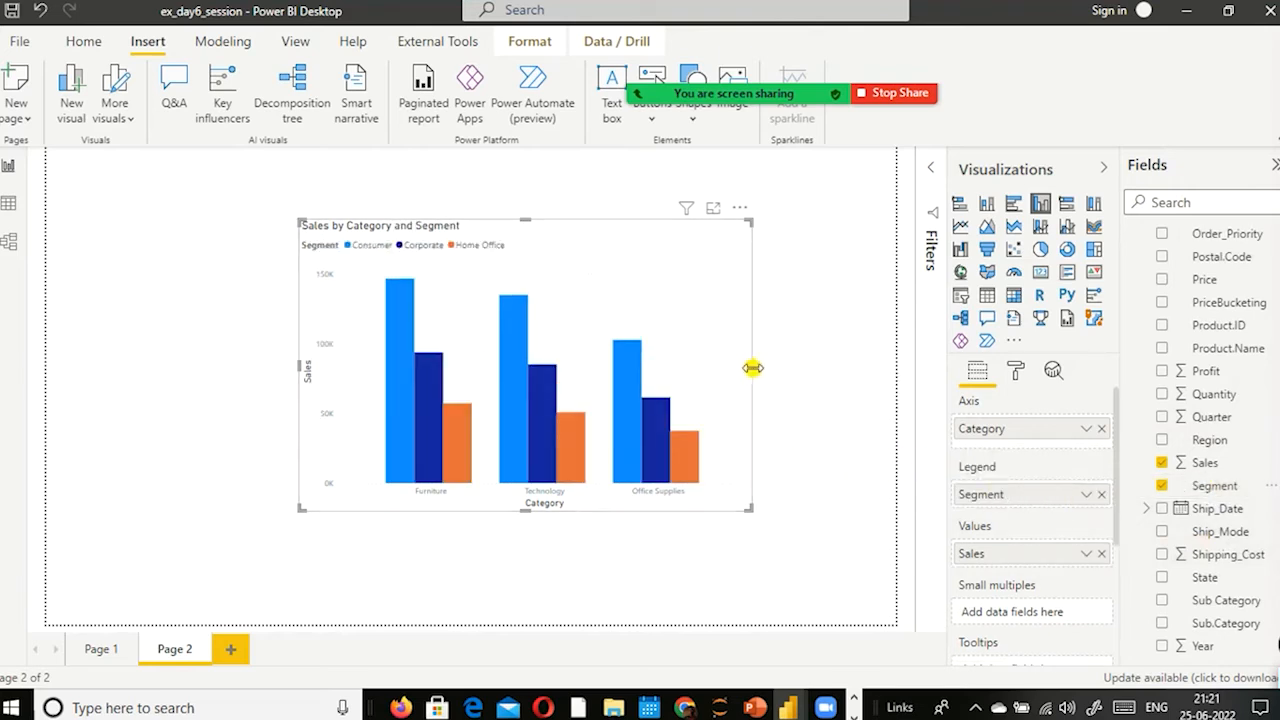
# Step: Widen the Sales by Category and Segment chart and reposition it lower on the page
pyautogui.moveTo(753, 368); pyautogui.dragTo(826, 389)
pyautogui.moveTo(726, 303); pyautogui.dragTo(620, 305)
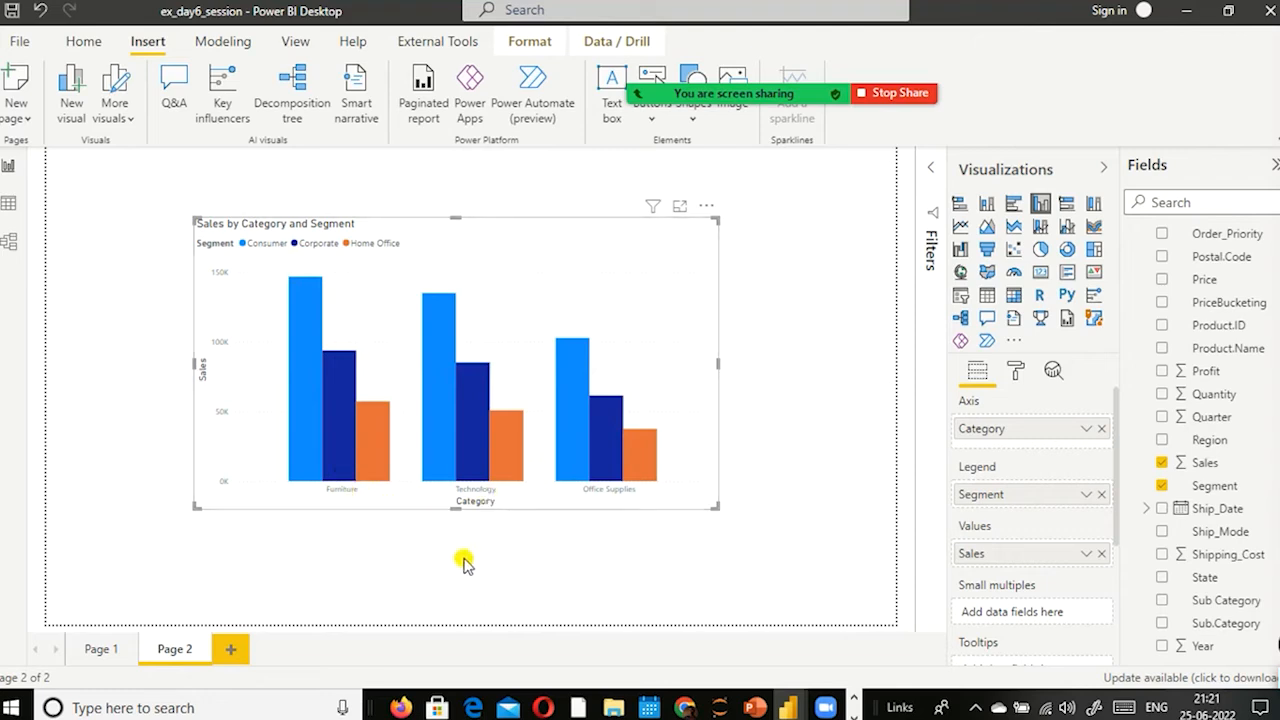
pyautogui.moveTo(720, 432); pyautogui.dragTo(780, 430)
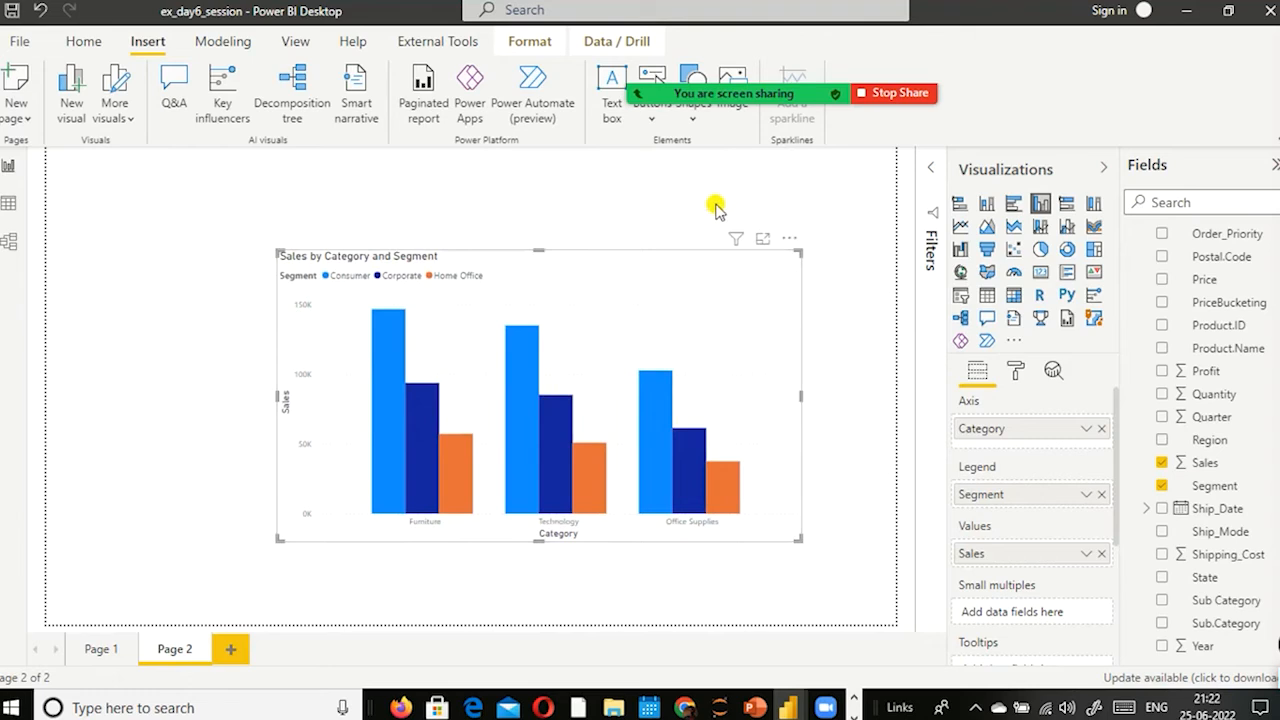
# Step: Insert a slicer in the page's upper-left corner and fill it with the Category field
pyautogui.click(716, 207)
pyautogui.click(960, 295)
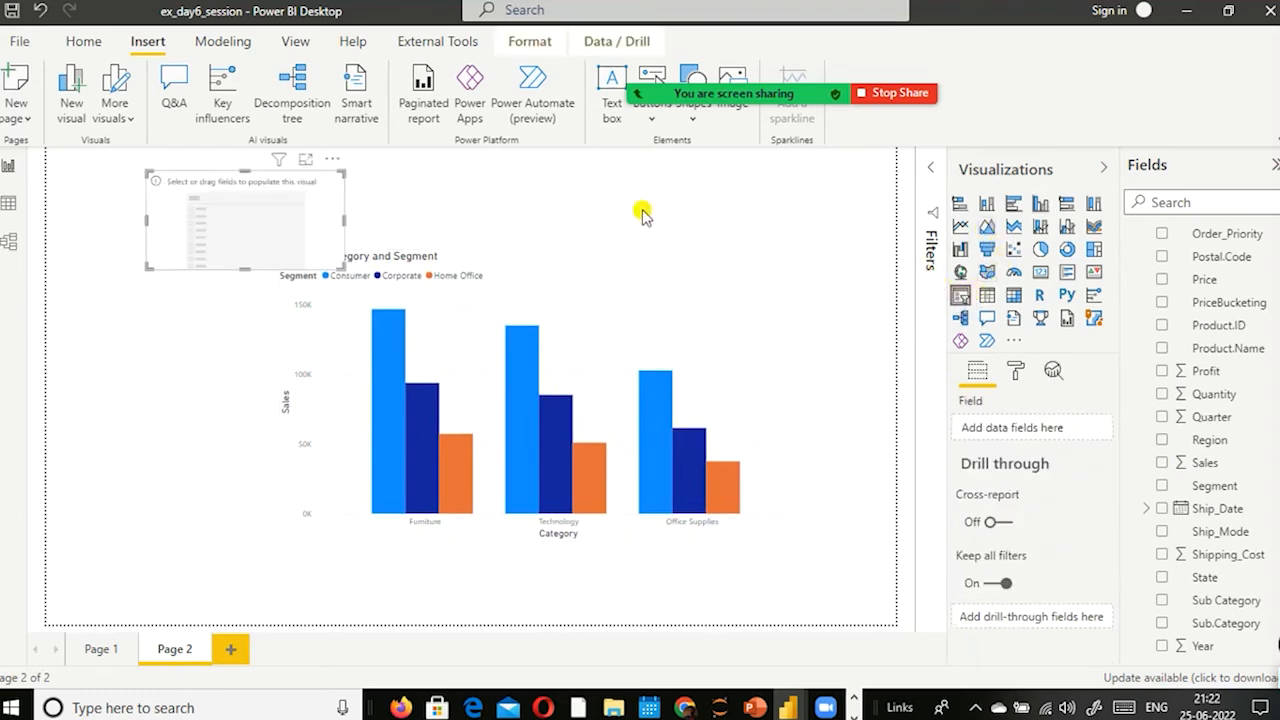
pyautogui.moveTo(293, 207); pyautogui.dragTo(213, 212)
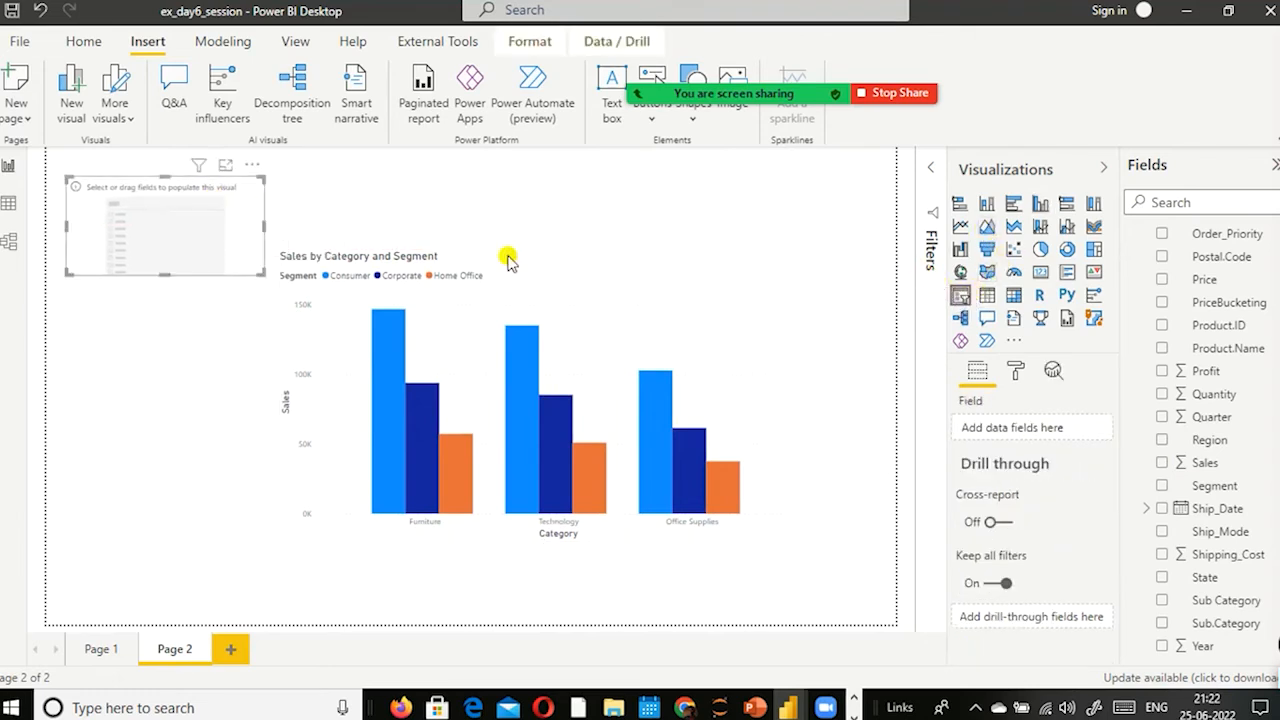
pyautogui.scroll(3, 1228, 368)
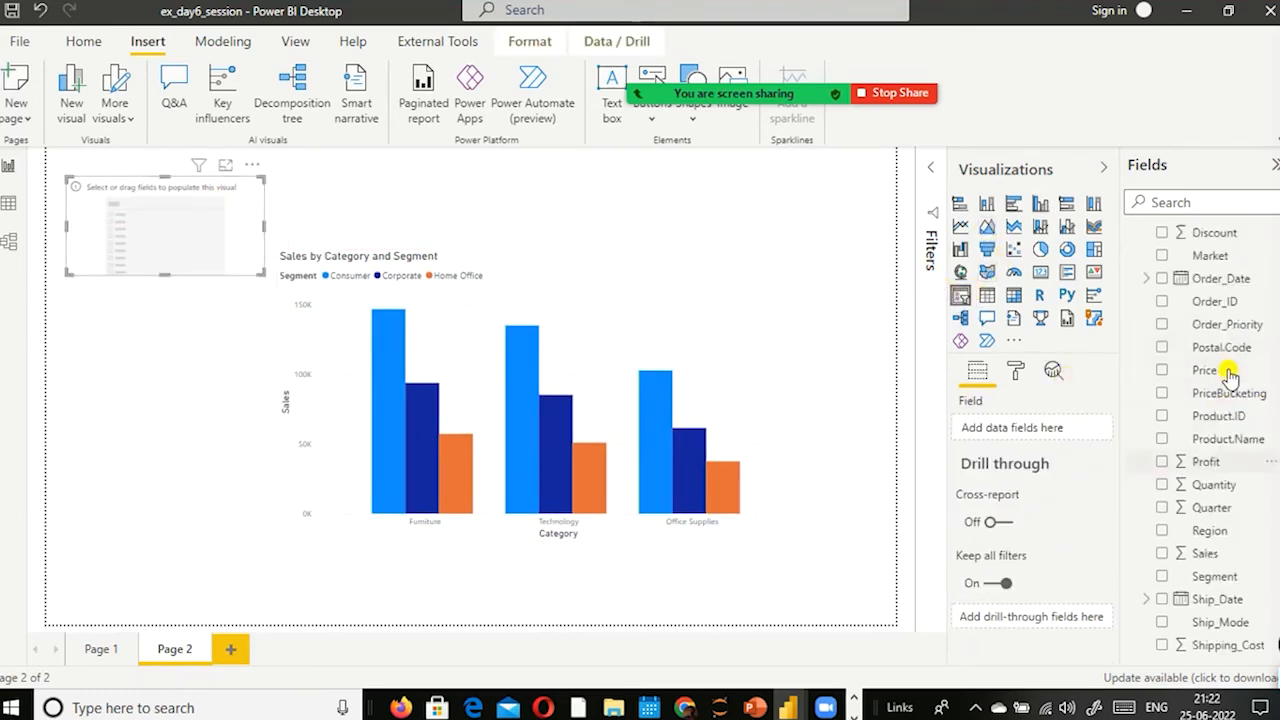
pyautogui.scroll(3, 1228, 370)
pyautogui.moveTo(1214, 327); pyautogui.dragTo(184, 230)
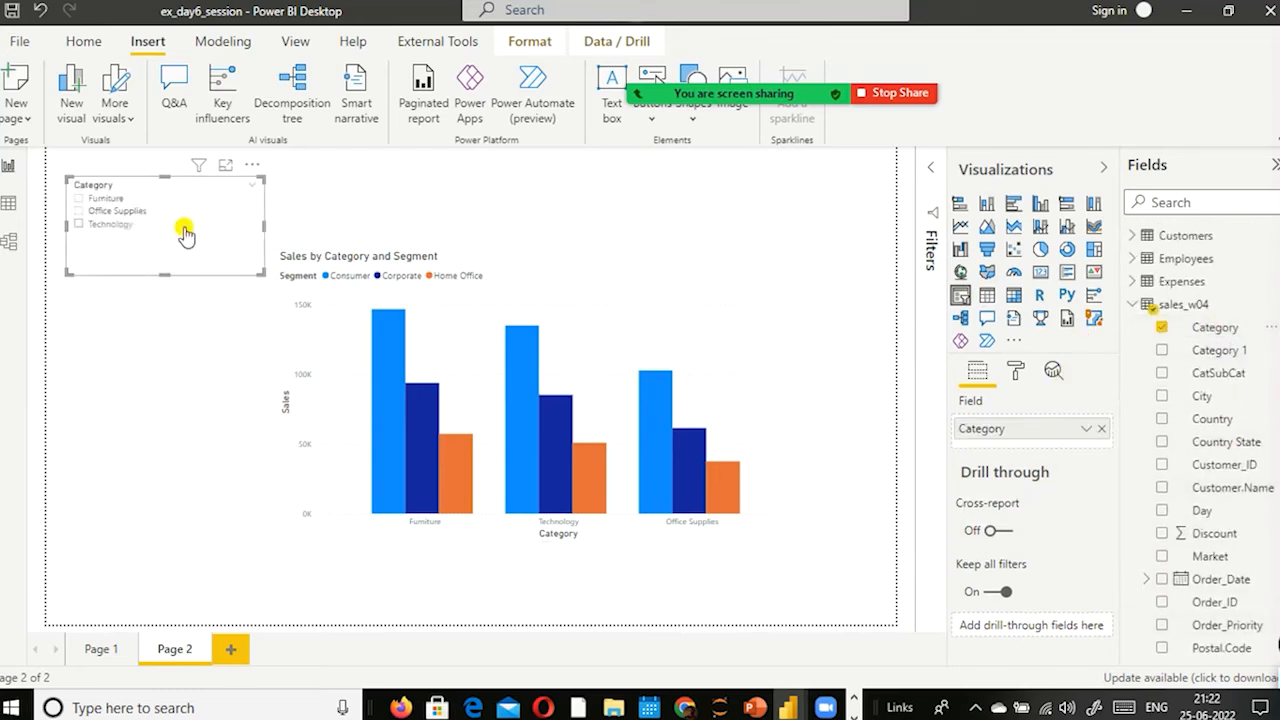
# Step: Shrink the column chart and move it to sit below the Category slicer
pyautogui.click(560, 291)
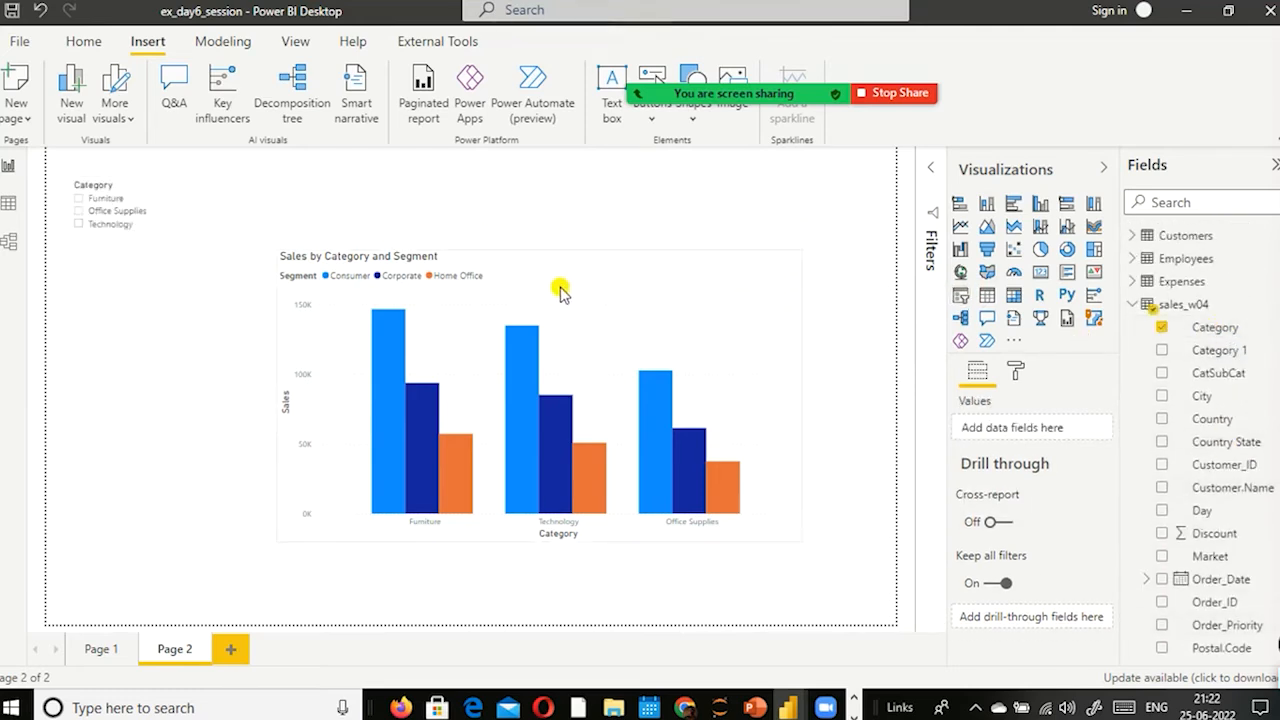
pyautogui.moveTo(280, 249); pyautogui.dragTo(445, 295)
pyautogui.moveTo(665, 348); pyautogui.dragTo(459, 365)
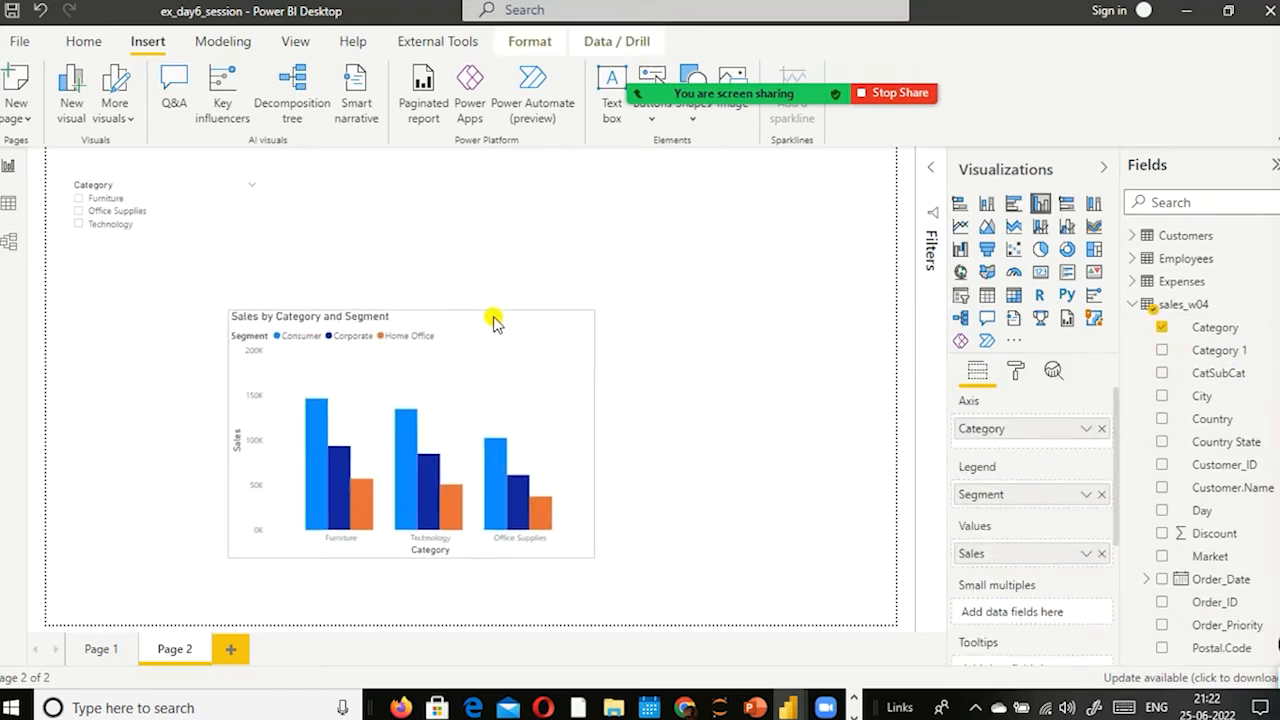
# Step: Insert a second slicer beside the Category slicer and fill it with the Segment field
pyautogui.click(875, 241)
pyautogui.click(960, 295)
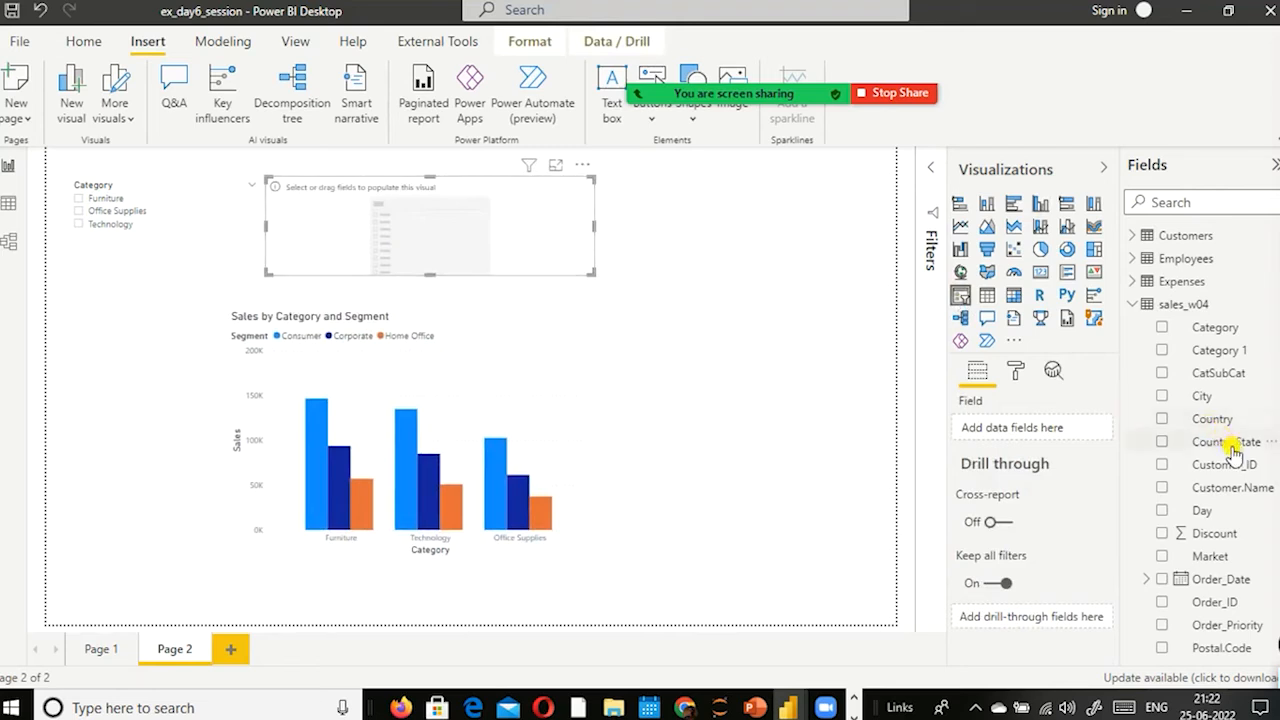
pyautogui.scroll(-4, 1230, 455)
pyautogui.scroll(-3, 1245, 520)
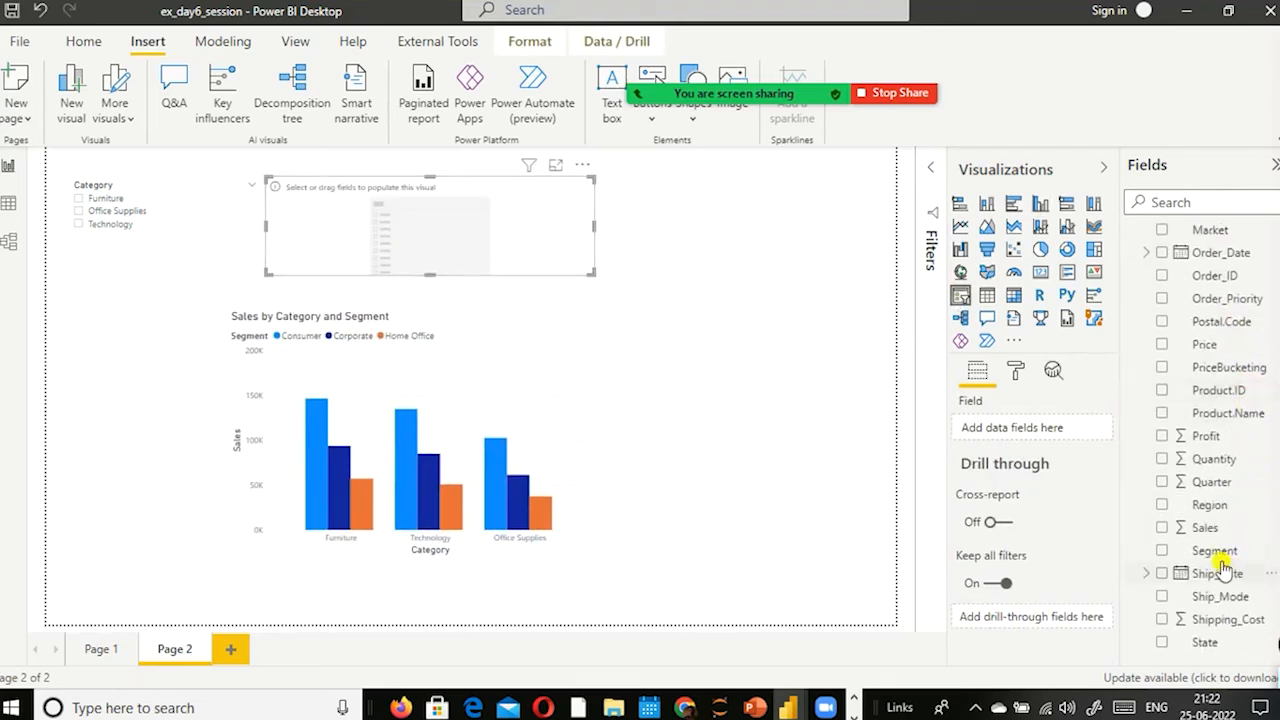
pyautogui.moveTo(1203, 560); pyautogui.dragTo(446, 211)
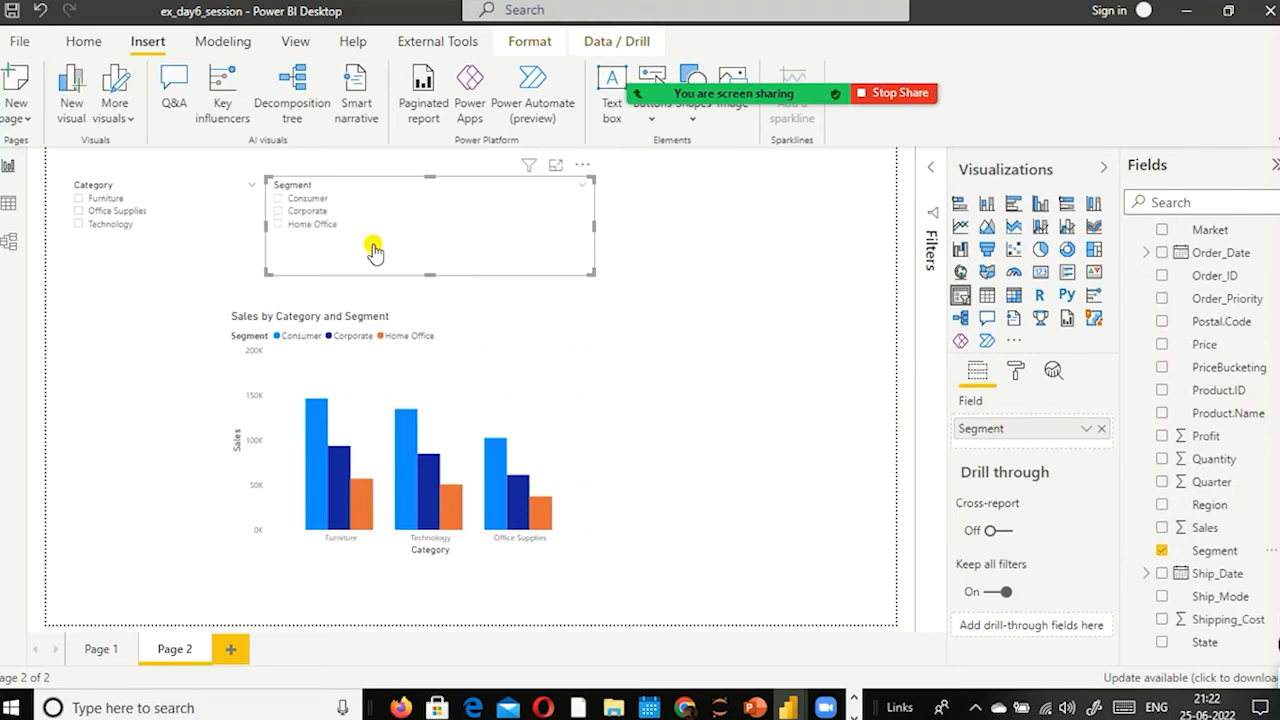
# Step: Filter the chart to the Consumer segment and the Office Supplies and Technology categories using the slicers
pyautogui.click(280, 199)
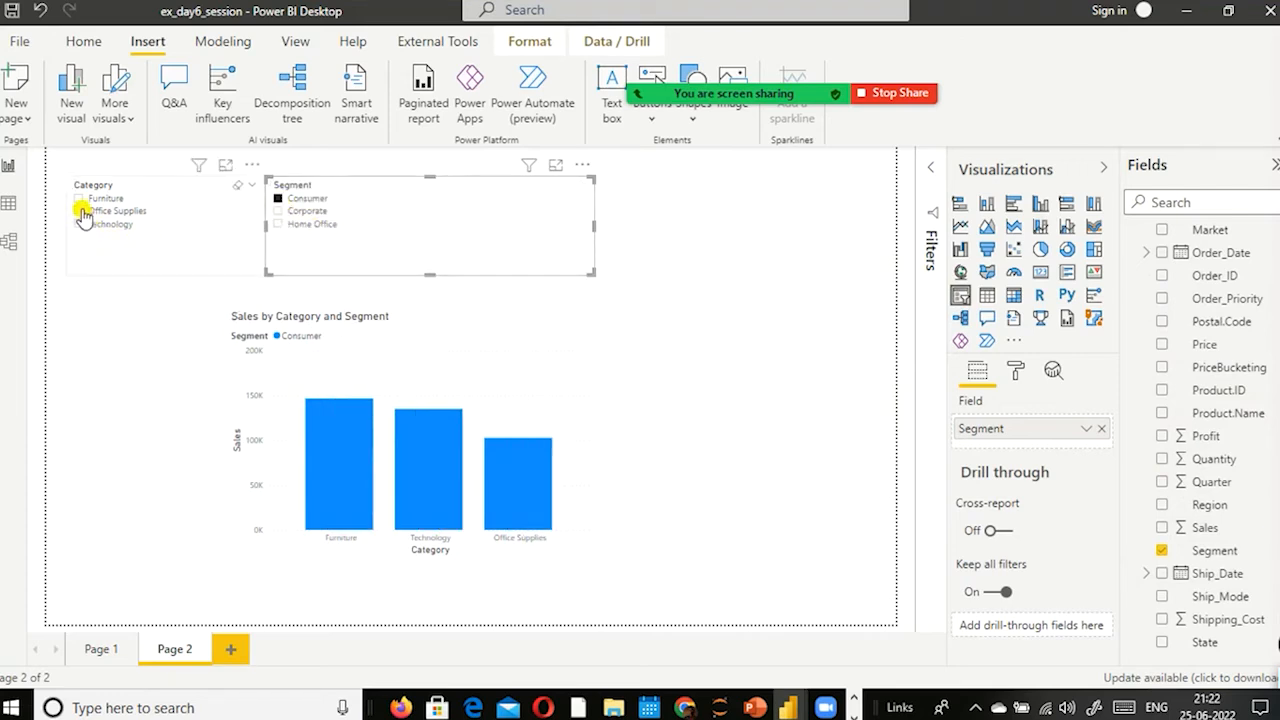
pyautogui.keyDown('ctrl'); pyautogui.click(84, 218); pyautogui.keyUp('ctrl')
pyautogui.keyDown('ctrl'); pyautogui.click(80, 225); pyautogui.keyUp('ctrl')
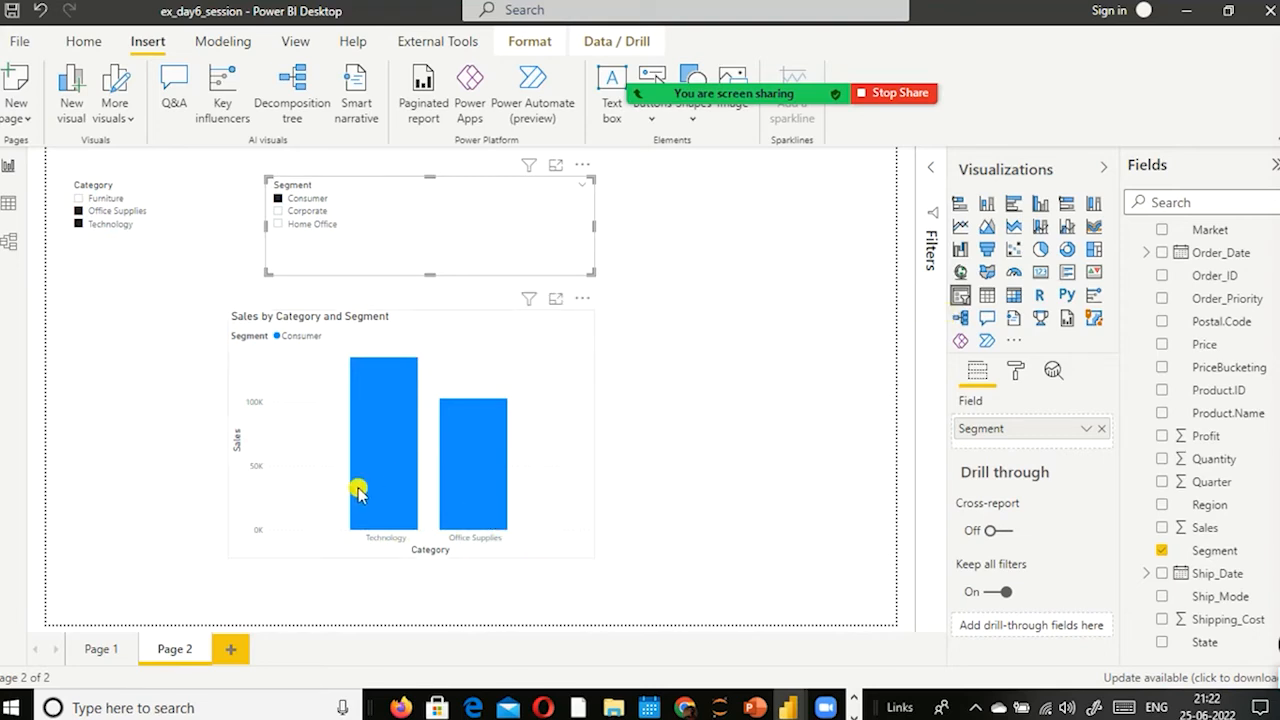
pyautogui.moveTo(468, 440)
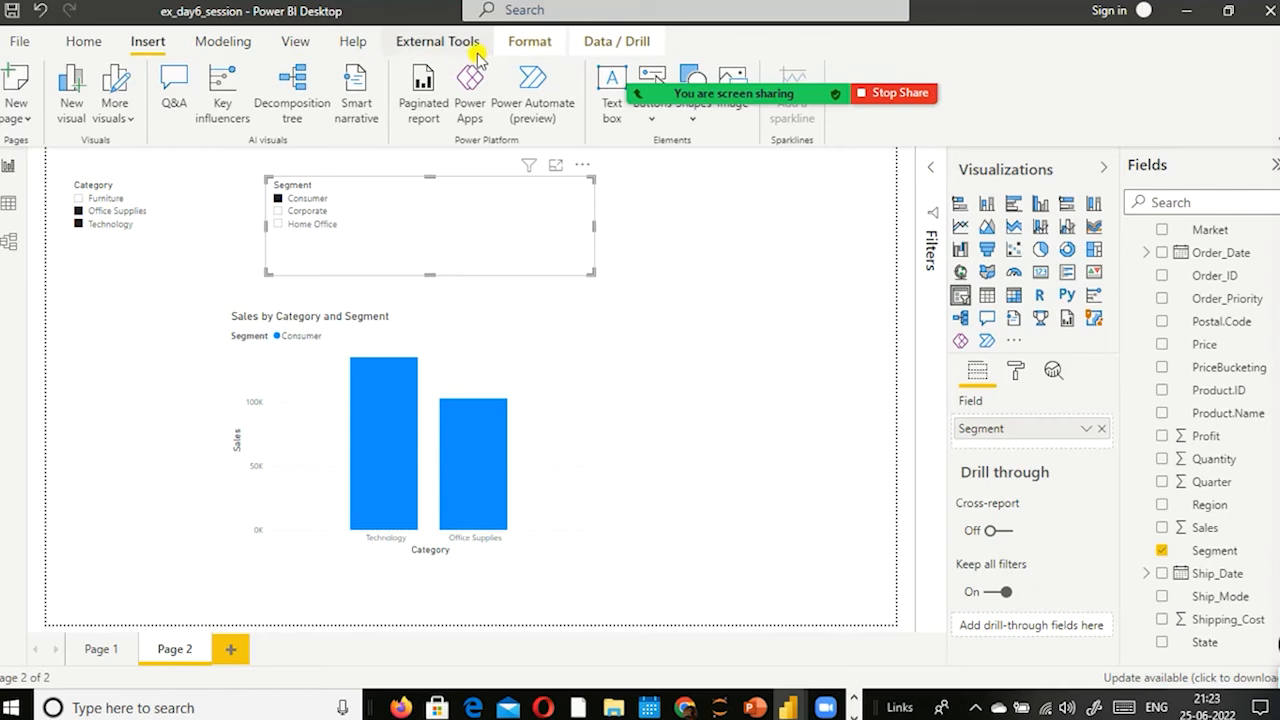
# Step: Bring up the view options and move the meeting's screen-sharing toolbar away from the ribbon and bookmark list
pyautogui.click(295, 42)
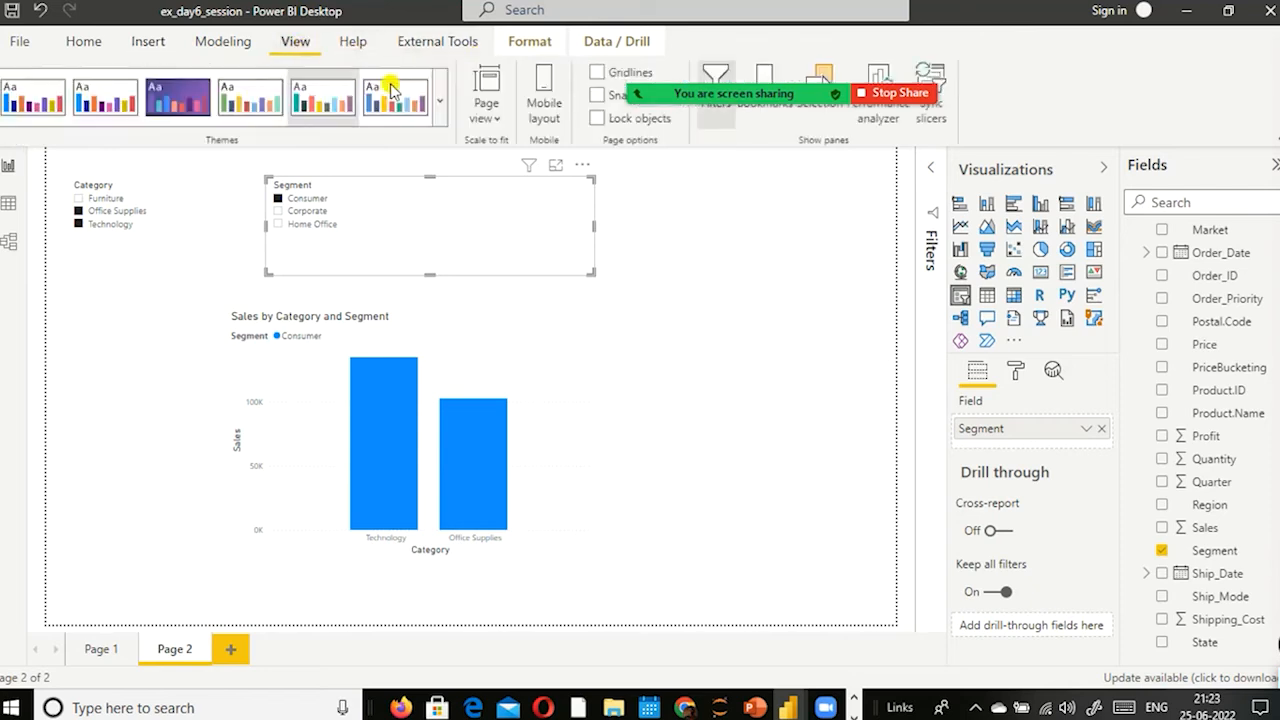
pyautogui.moveTo(350, 50)
pyautogui.moveTo(351, 49); pyautogui.dragTo(237, 157)
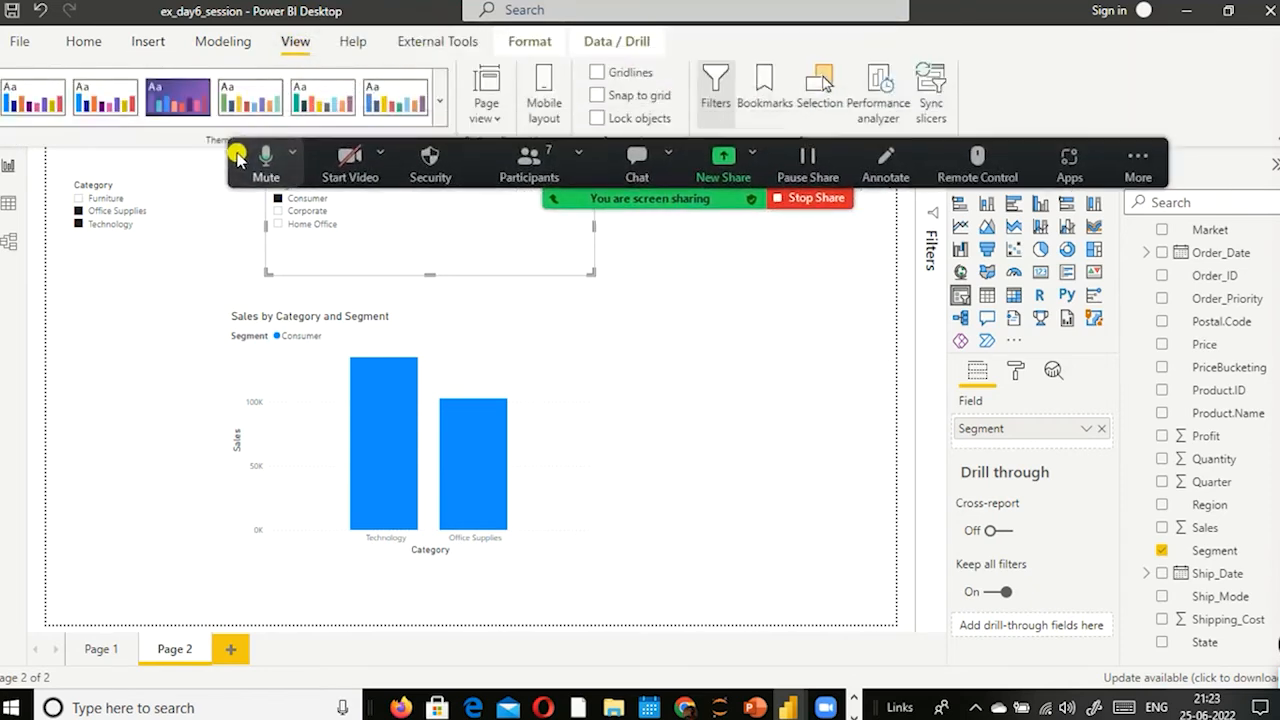
pyautogui.click(764, 82)
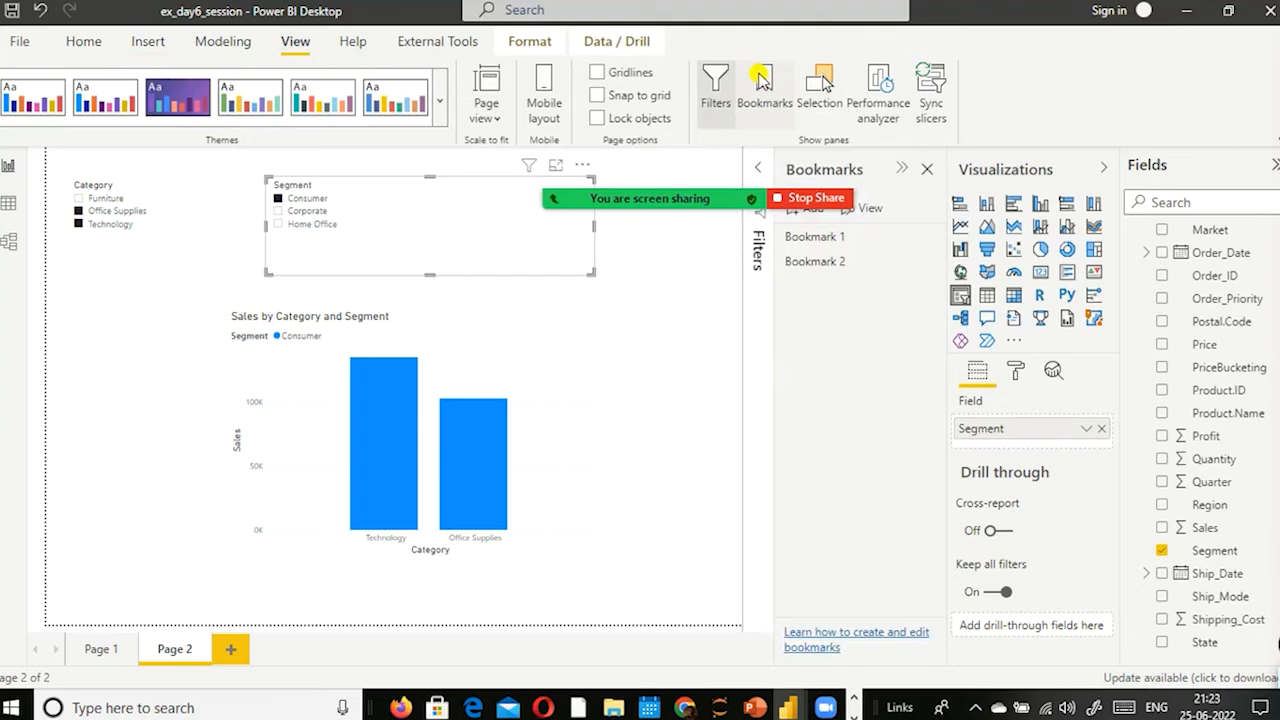
pyautogui.moveTo(457, 156)
pyautogui.moveTo(223, 159); pyautogui.dragTo(250, 697)
pyautogui.click(250, 697)
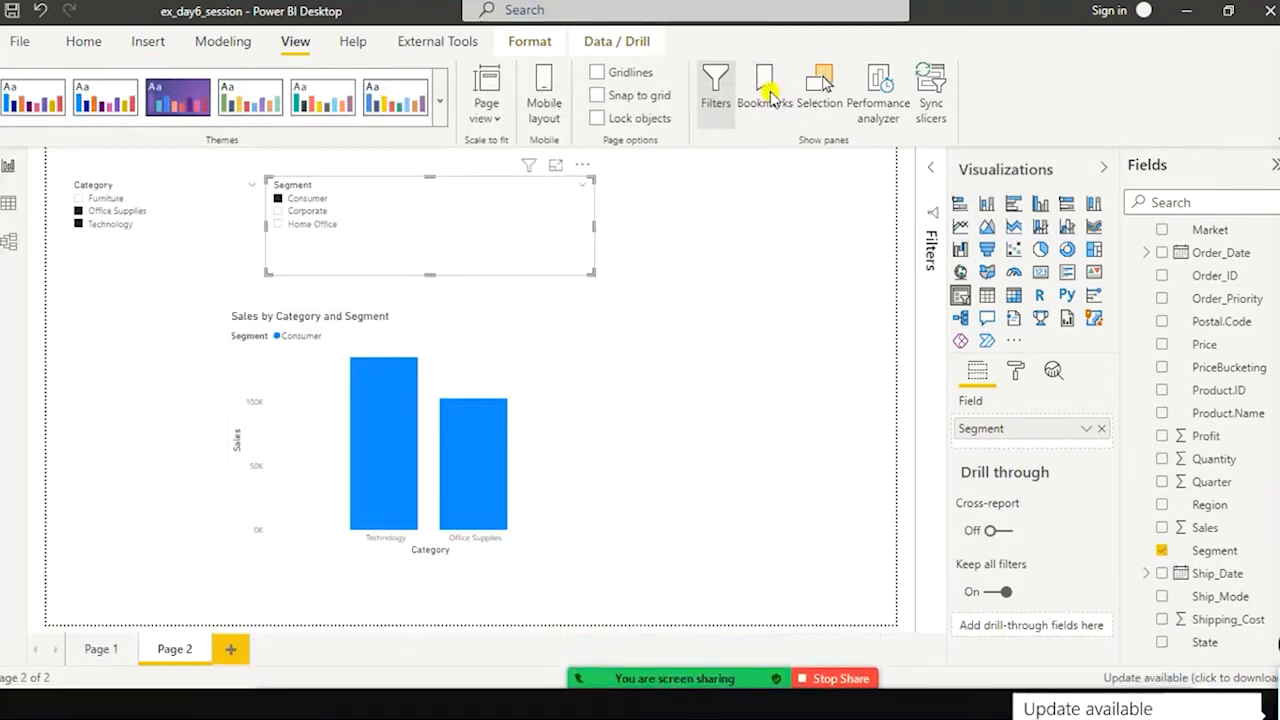
# Step: Show the report's bookmarks and delete Bookmark 1
pyautogui.click(760, 80)
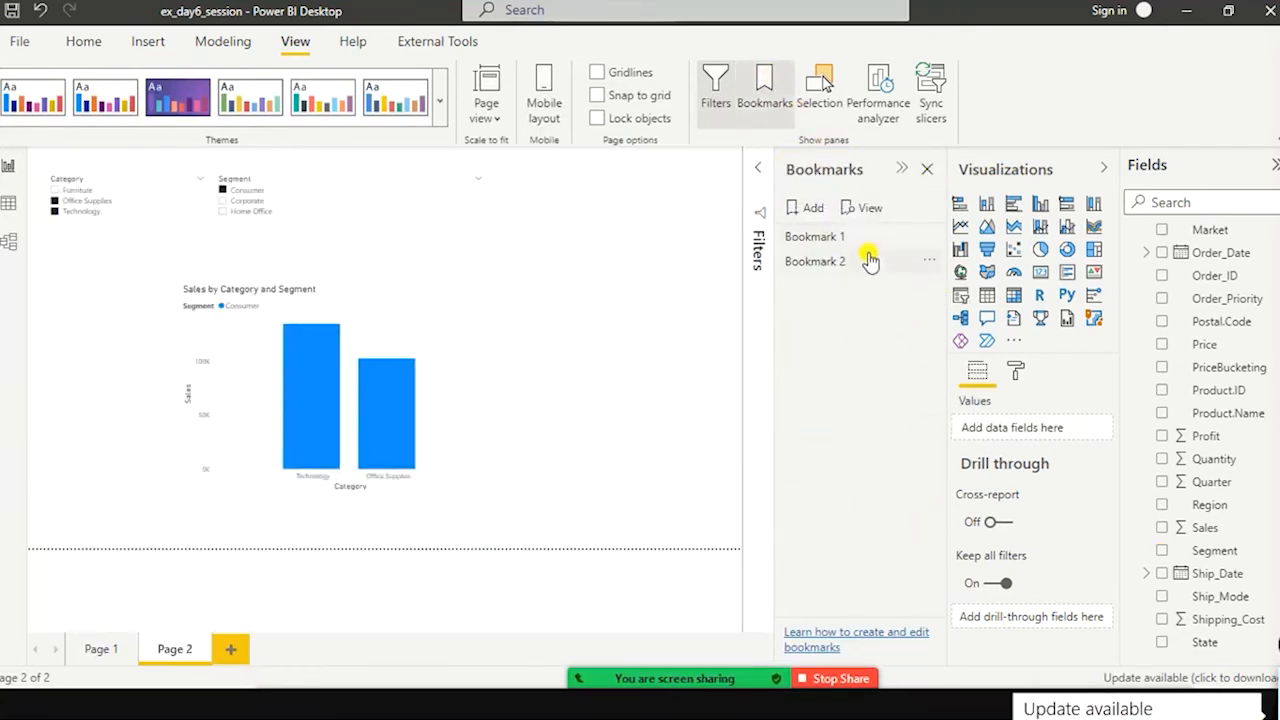
pyautogui.click(931, 247)
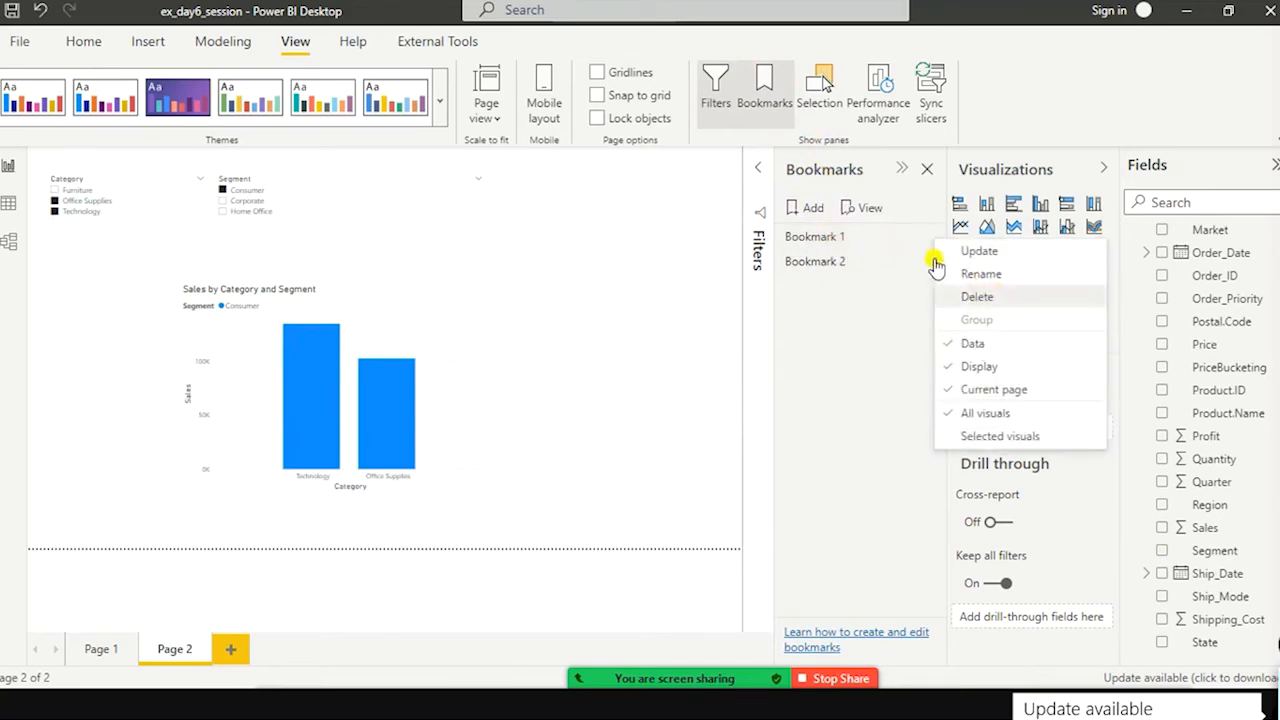
pyautogui.click(977, 297)
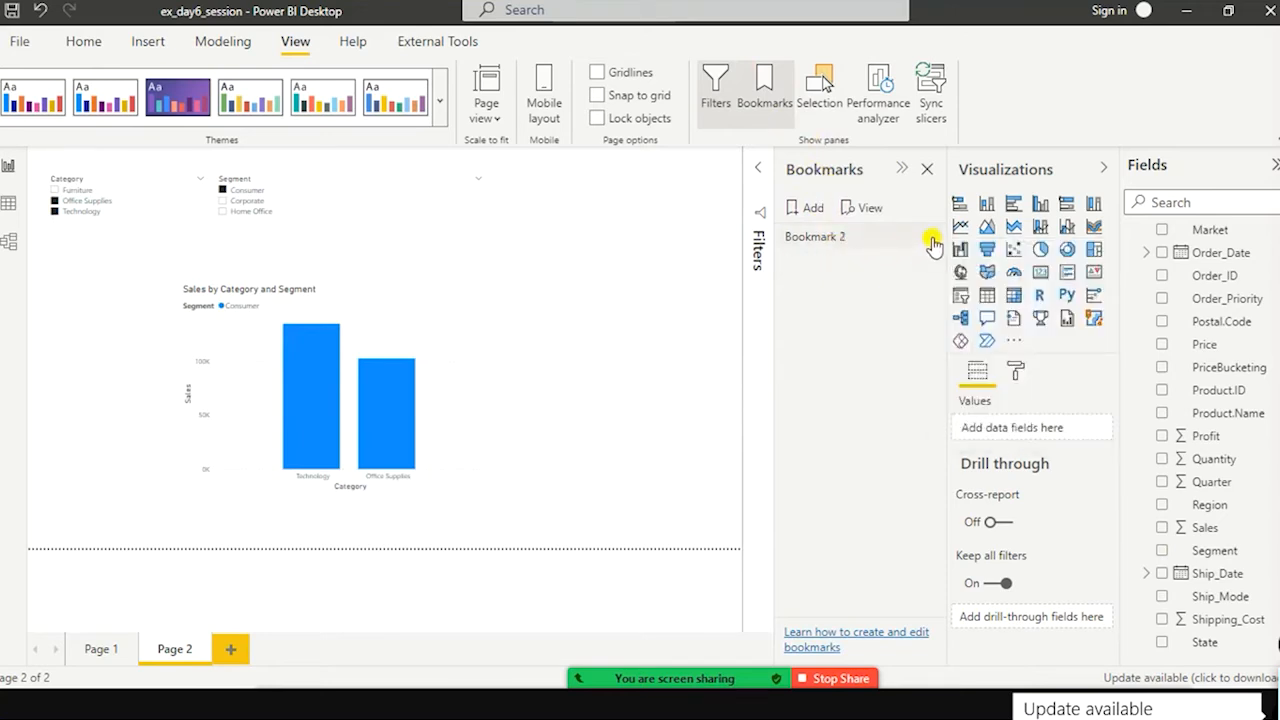
# Step: Delete Bookmark 2 and add a new bookmark for the current Consumer view of Office Supplies and Technology
pyautogui.click(930, 238)
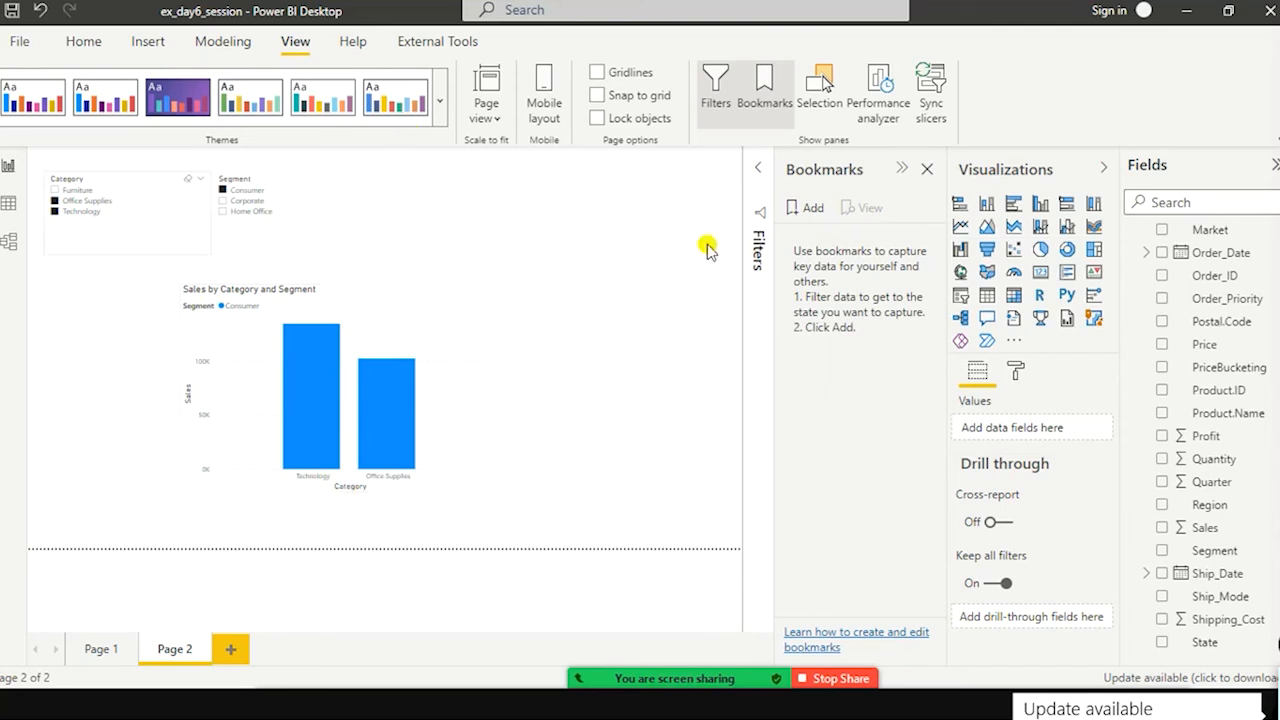
pyautogui.click(812, 210)
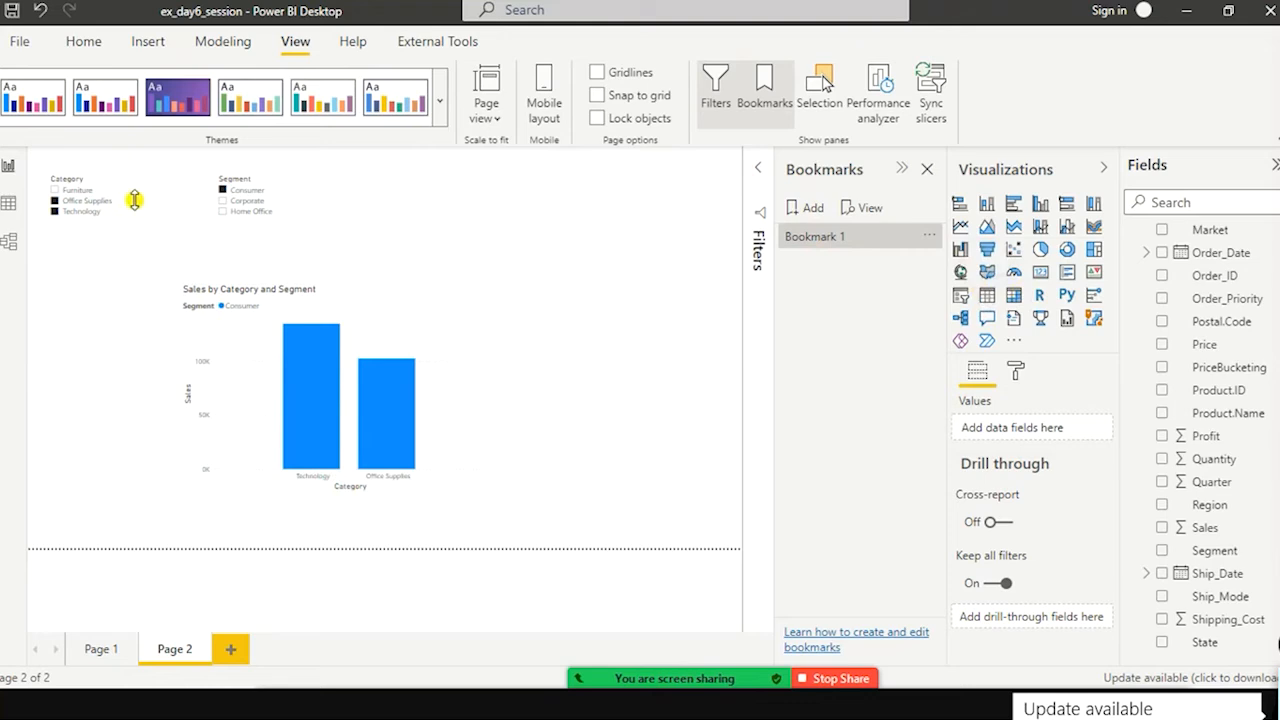
# Step: Filter the chart to only the Furniture category with the Category slicer
pyautogui.click(53, 195)
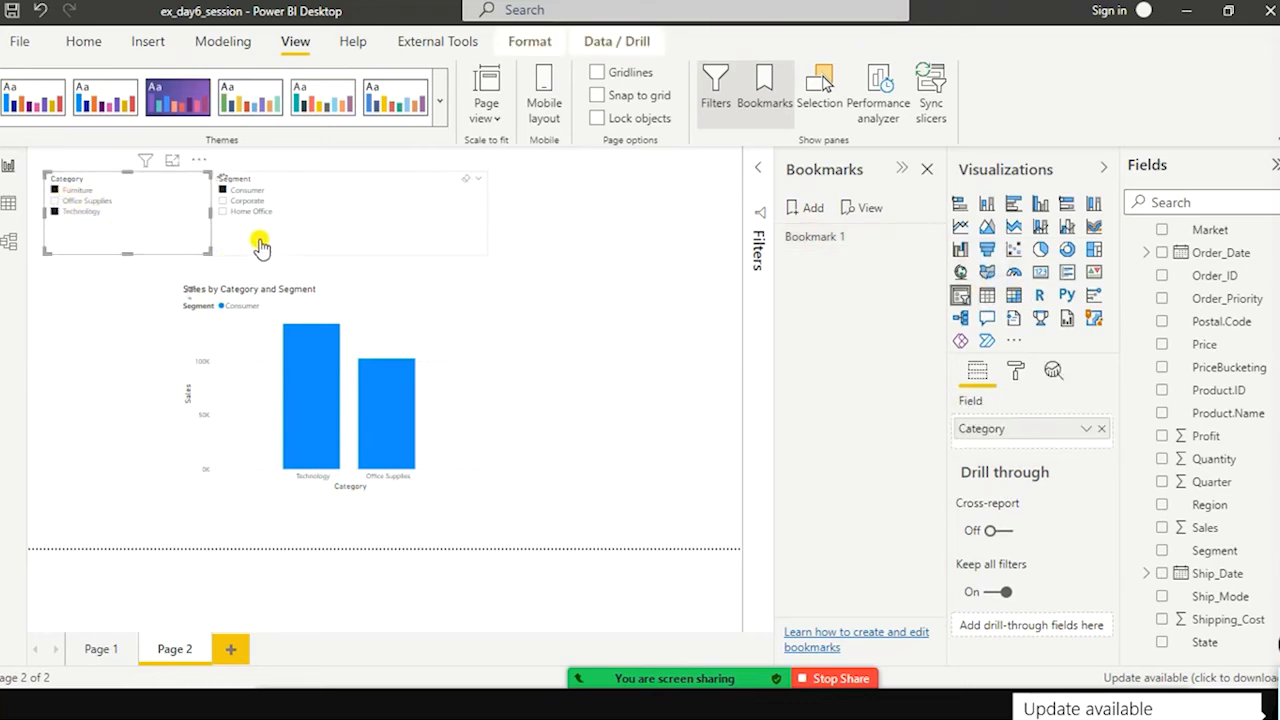
pyautogui.click(588, 220)
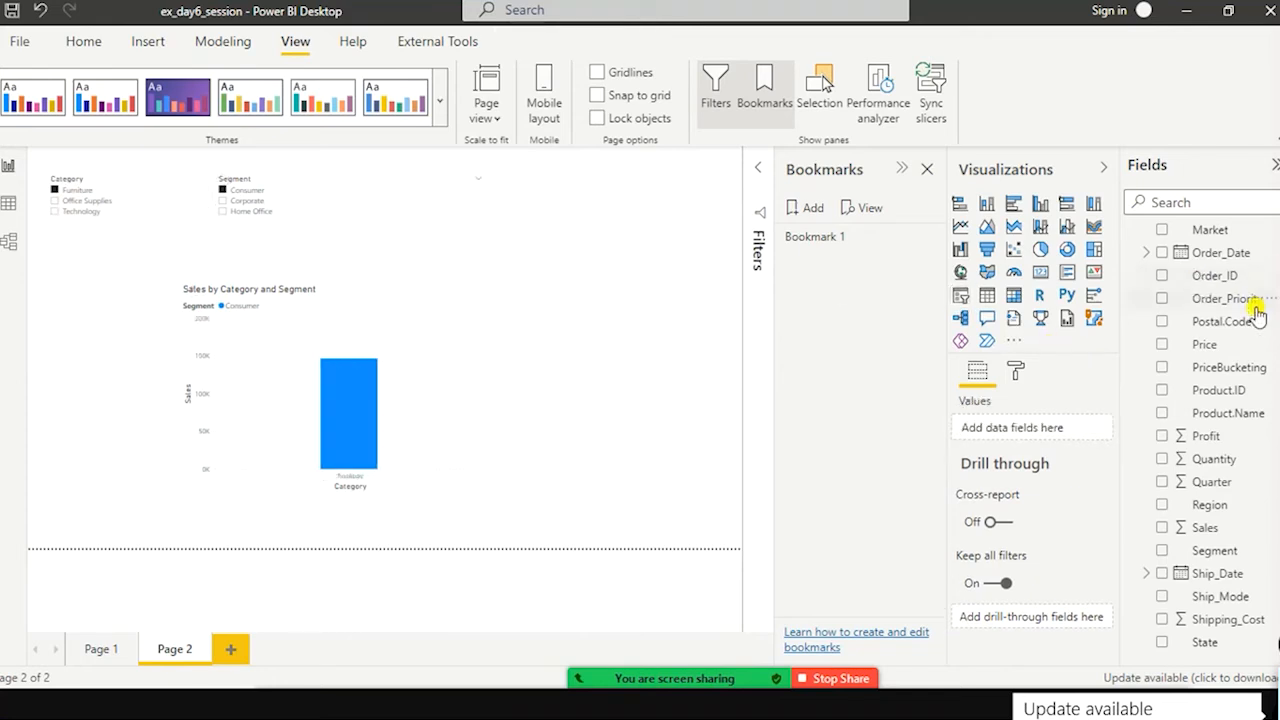
# Step: Insert a third slicer to the right of the Segment slicer and fill it with the Region field
pyautogui.scroll(5, 1238, 460)
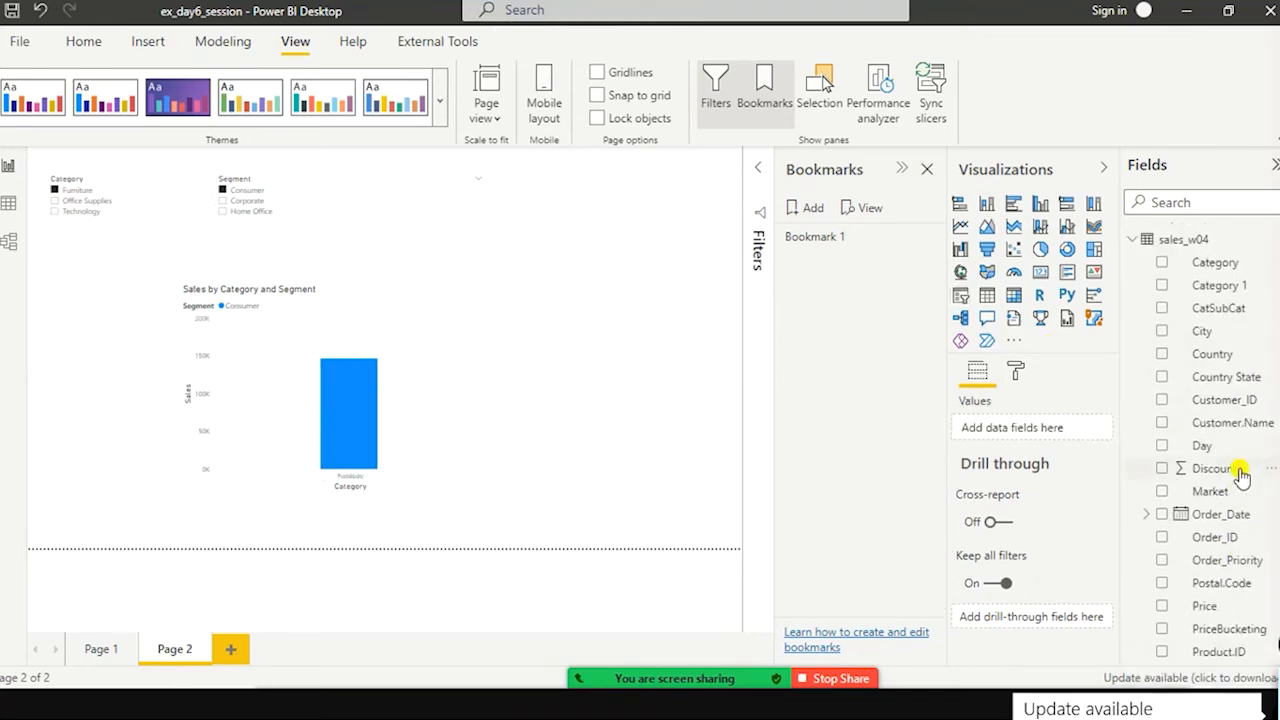
pyautogui.scroll(-5, 1240, 474)
pyautogui.click(958, 298)
pyautogui.moveTo(700, 232); pyautogui.dragTo(604, 223)
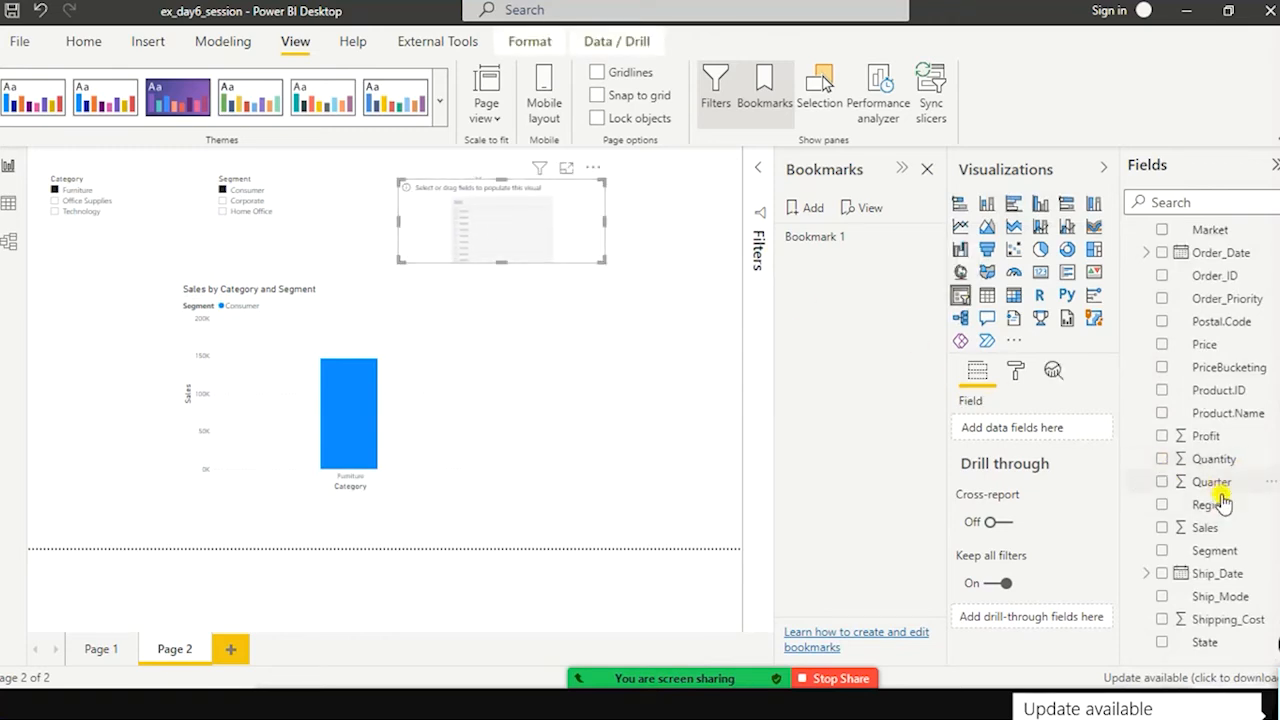
pyautogui.moveTo(1208, 510); pyautogui.dragTo(508, 280)
# Step: Split the sales chart into small multiples by Region, and move and enlarge it beneath the slicers
pyautogui.click(406, 350)
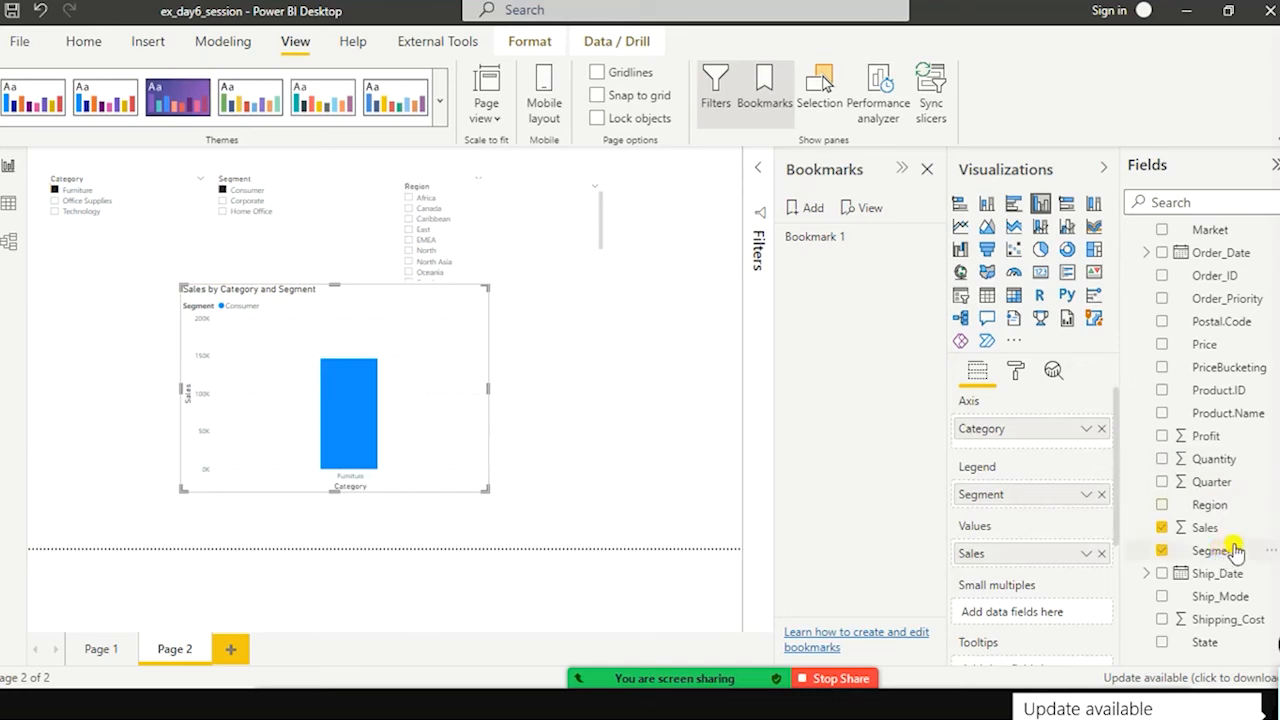
pyautogui.moveTo(1203, 512); pyautogui.dragTo(387, 429)
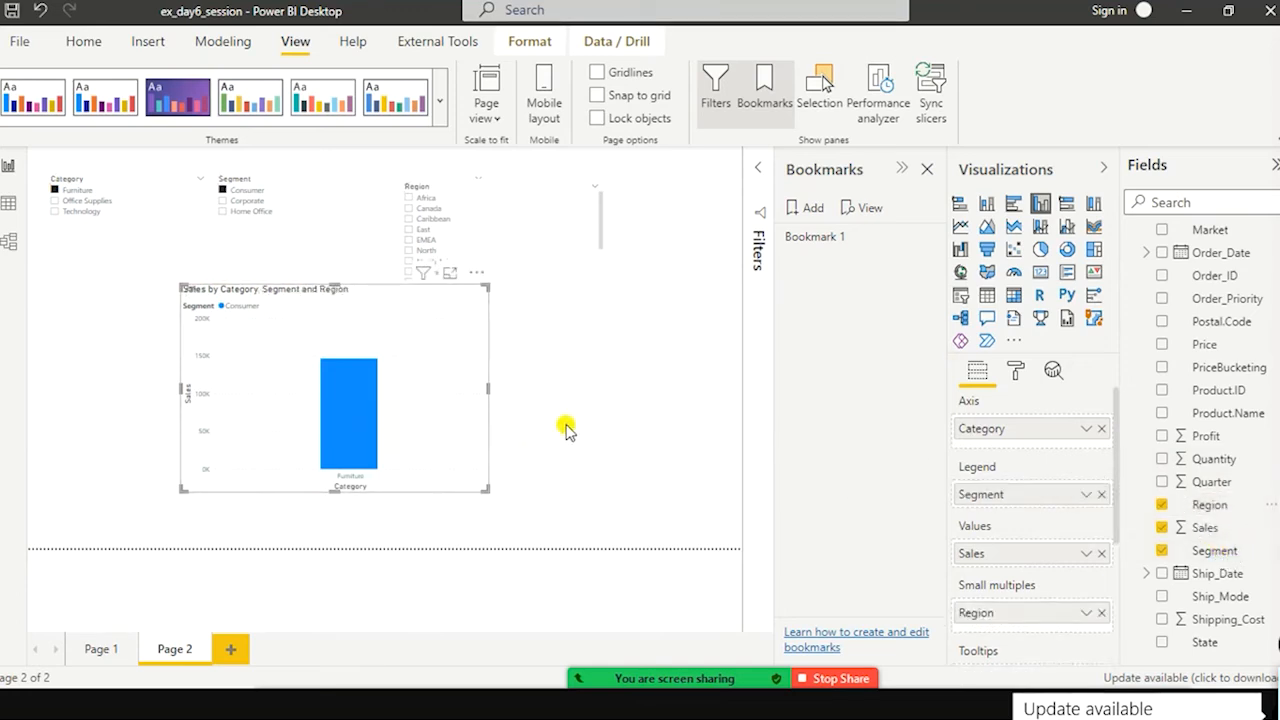
pyautogui.moveTo(425, 431); pyautogui.dragTo(385, 474)
pyautogui.moveTo(450, 442); pyautogui.dragTo(563, 437)
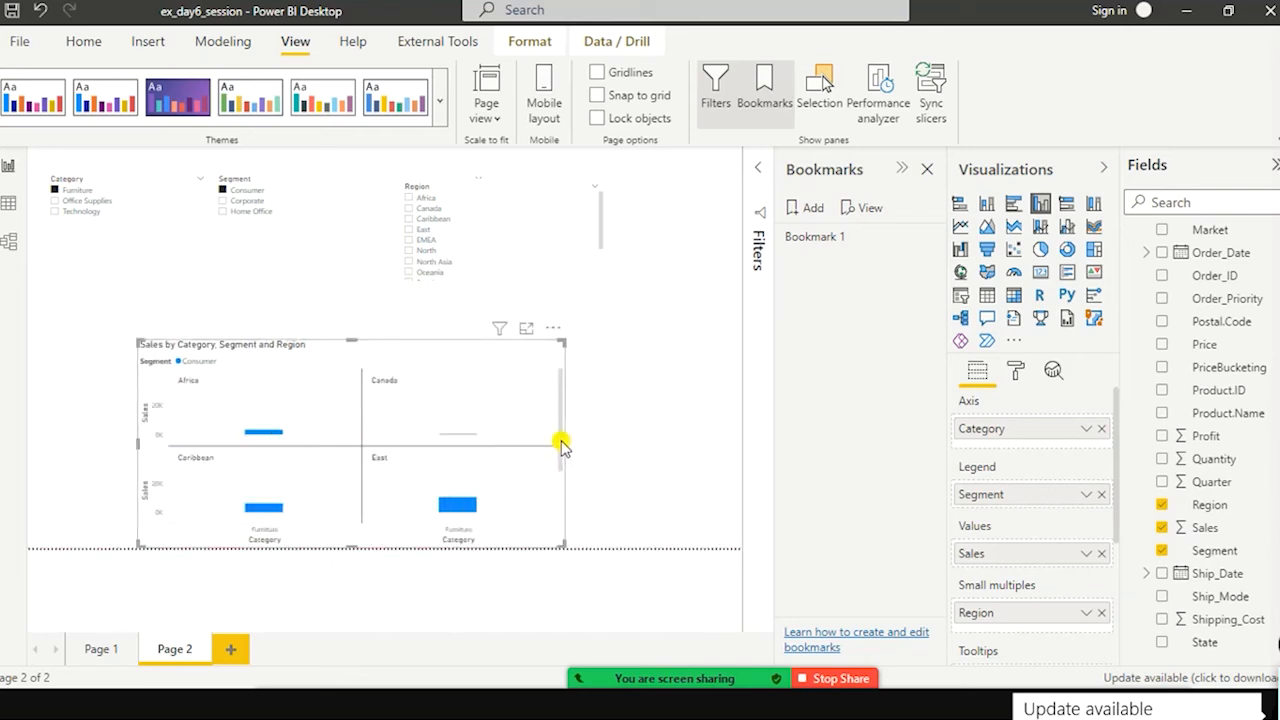
pyautogui.moveTo(564, 441); pyautogui.dragTo(622, 420)
pyautogui.moveTo(480, 374); pyautogui.dragTo(463, 358)
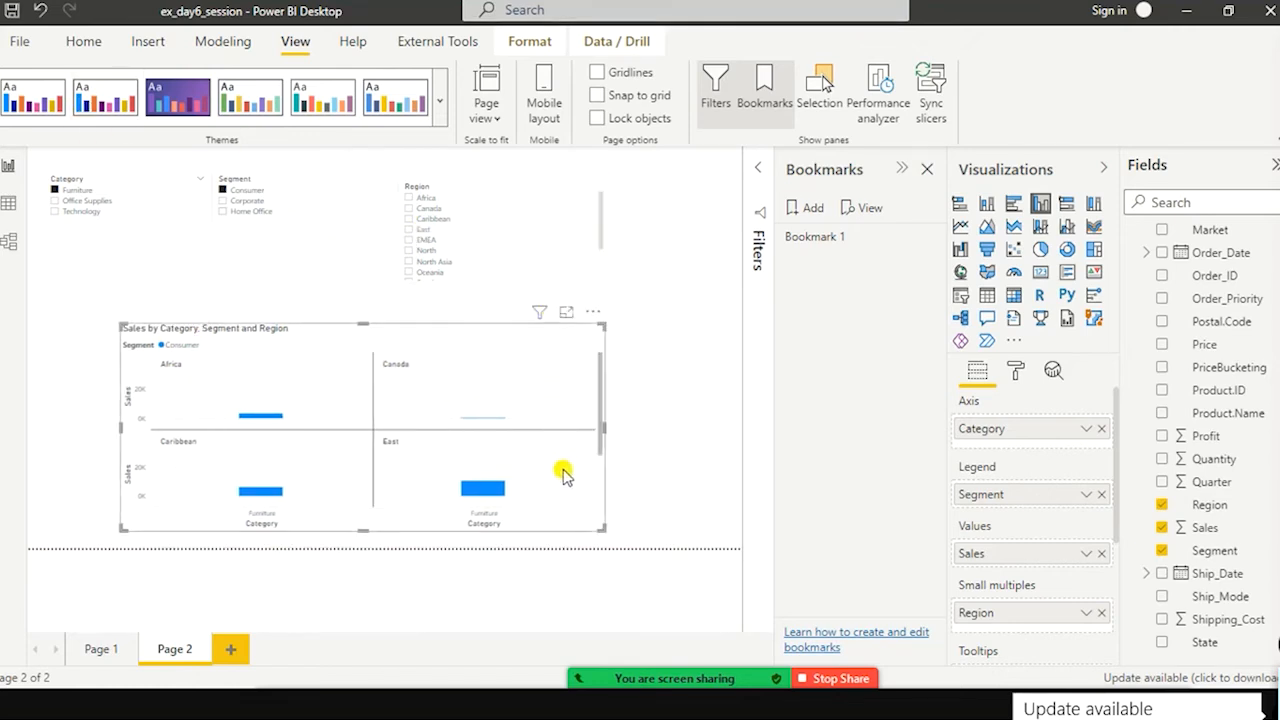
pyautogui.scroll(-2, 571, 434)
pyautogui.scroll(-4, 573, 418)
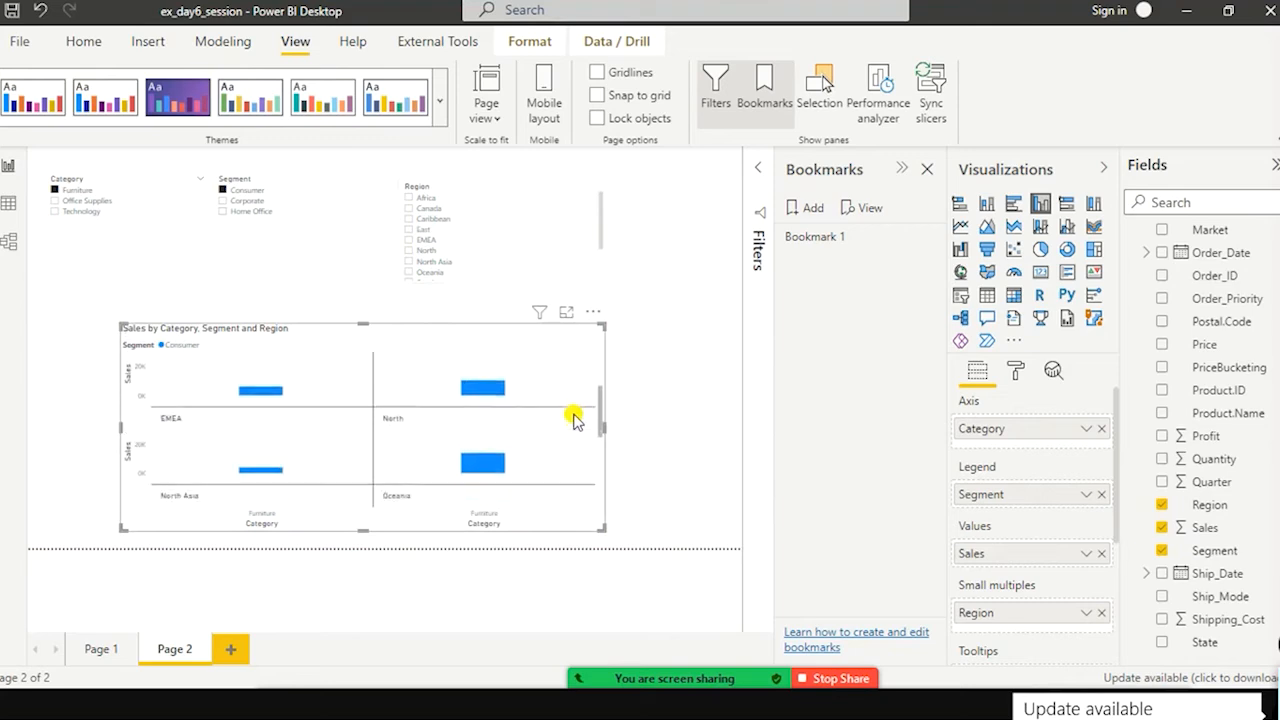
pyautogui.scroll(3, 573, 418)
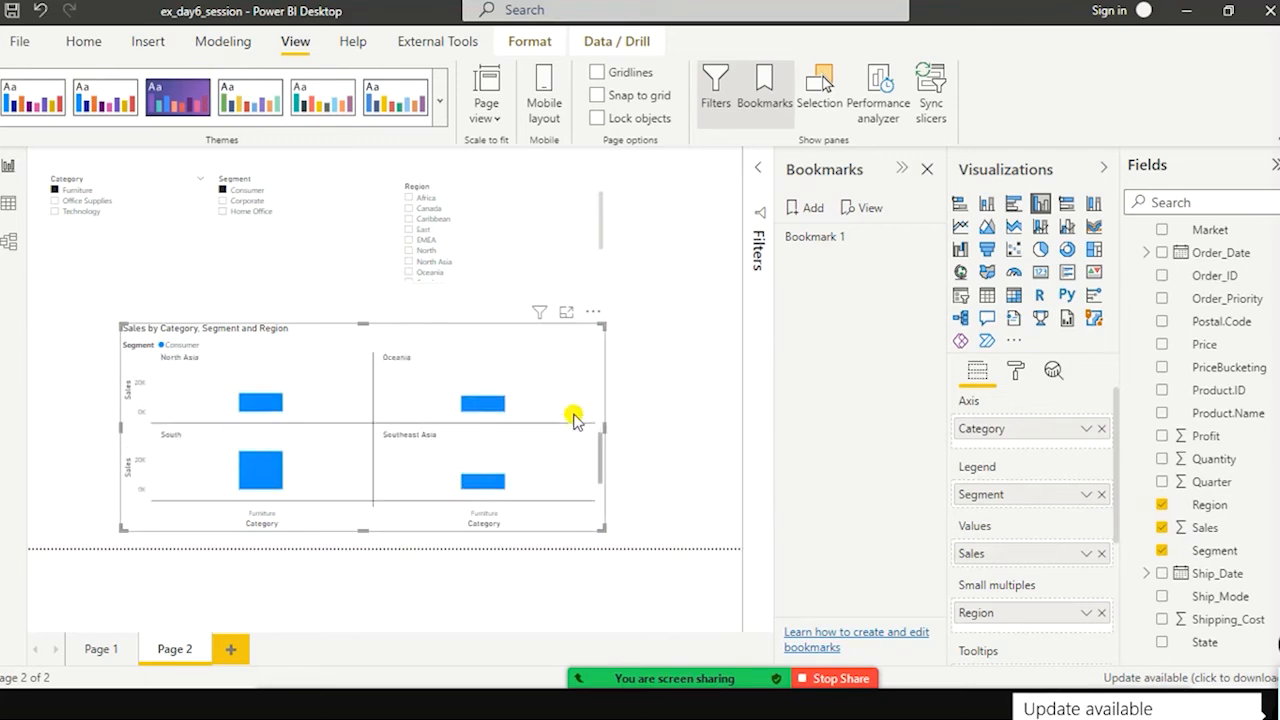
# Step: Filter the chart to the Africa and Canada regions and add Technology to the category selection
pyautogui.click(408, 205)
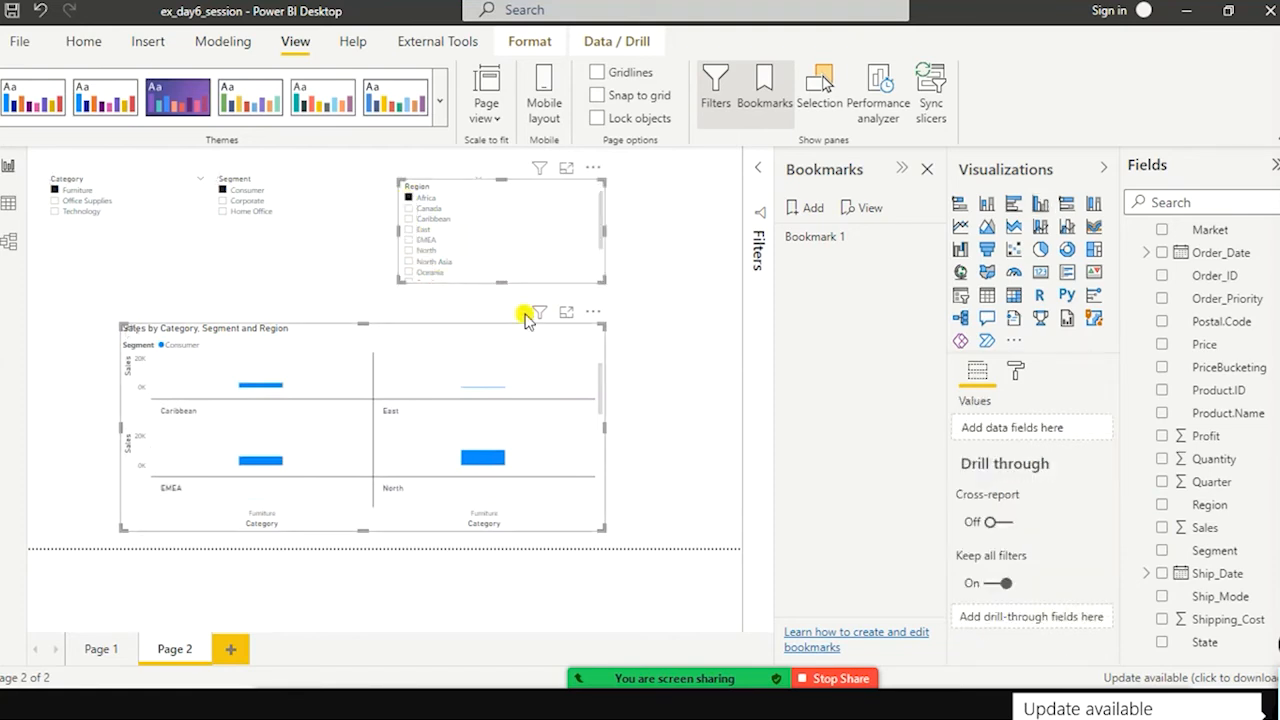
pyautogui.keyDown('ctrl'); pyautogui.click(408, 209); pyautogui.keyUp('ctrl')
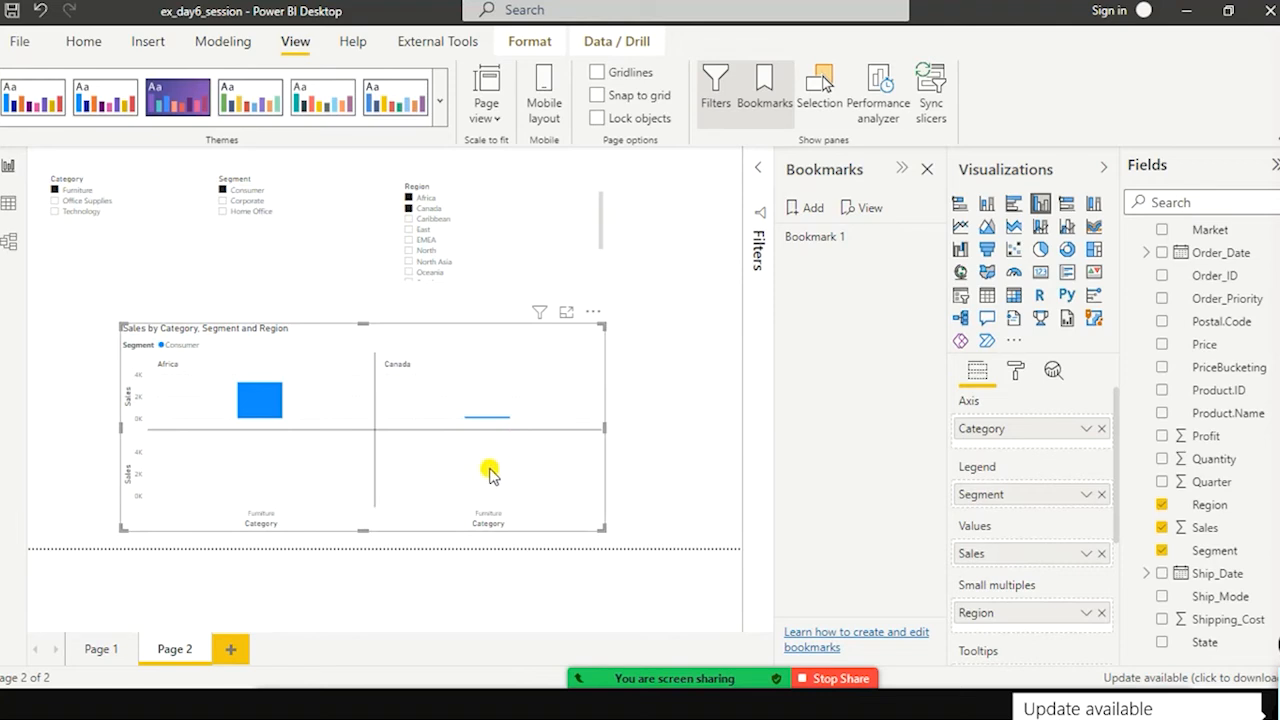
pyautogui.keyDown('ctrl'); pyautogui.click(57, 218); pyautogui.keyUp('ctrl')
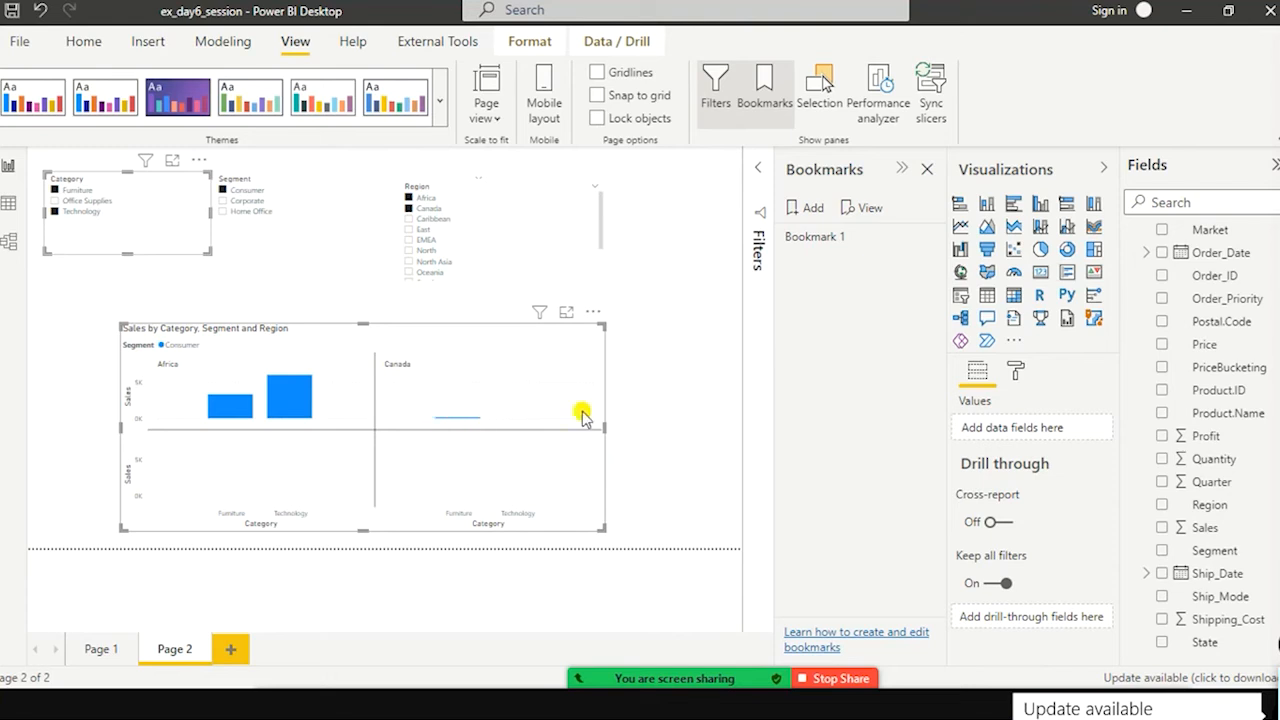
# Step: Add EMEA, East and Caribbean to the Region slicer selection and save the filtered view as a new bookmark
pyautogui.click(505, 393)
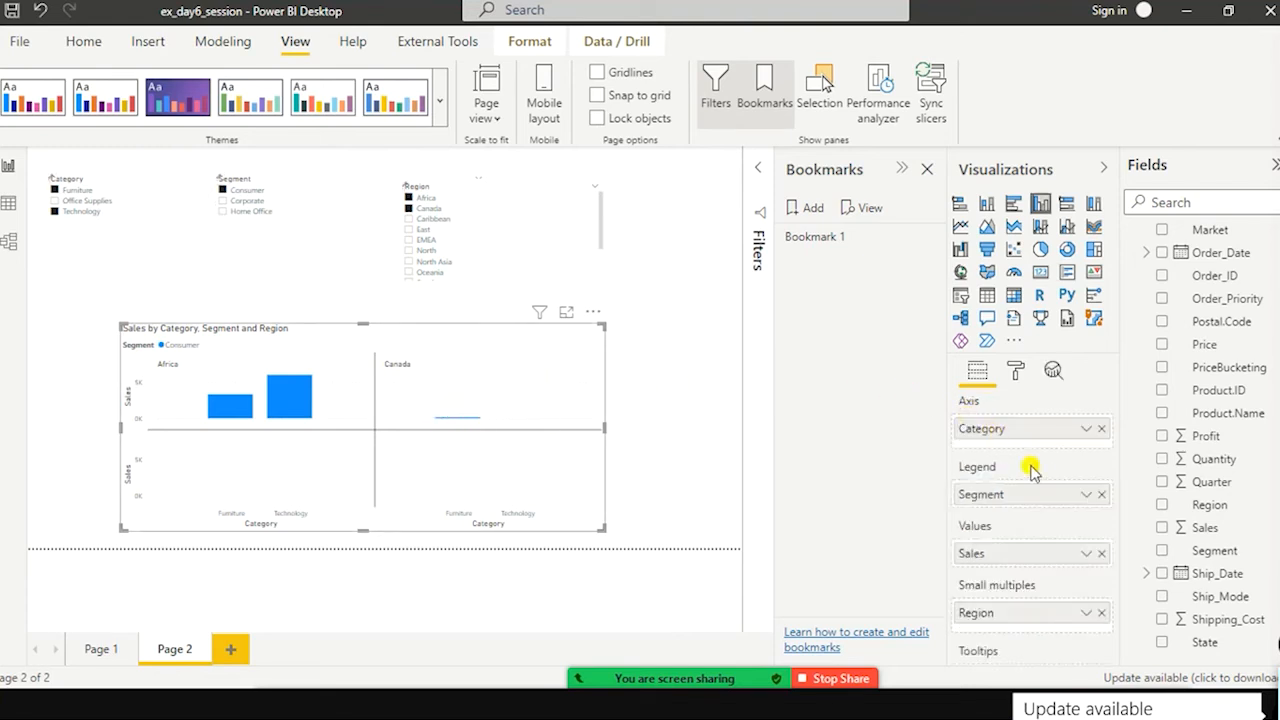
pyautogui.scroll(-3, 1045, 520)
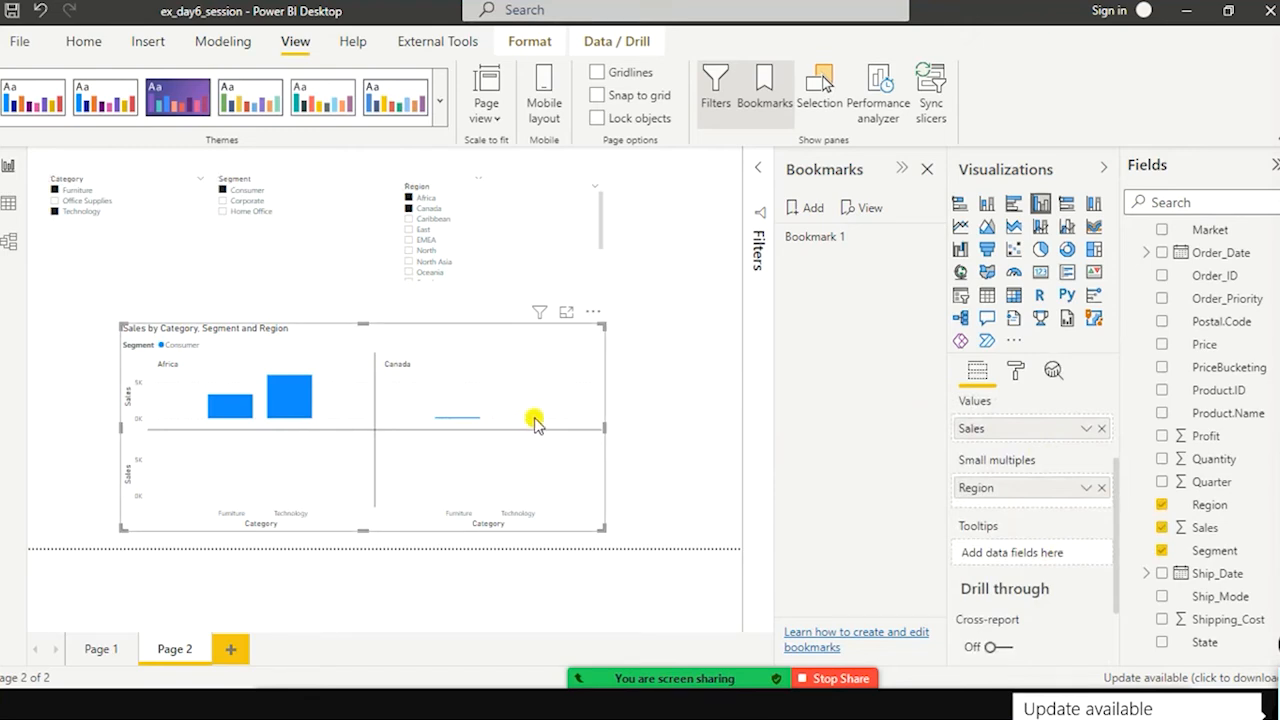
pyautogui.click(410, 248)
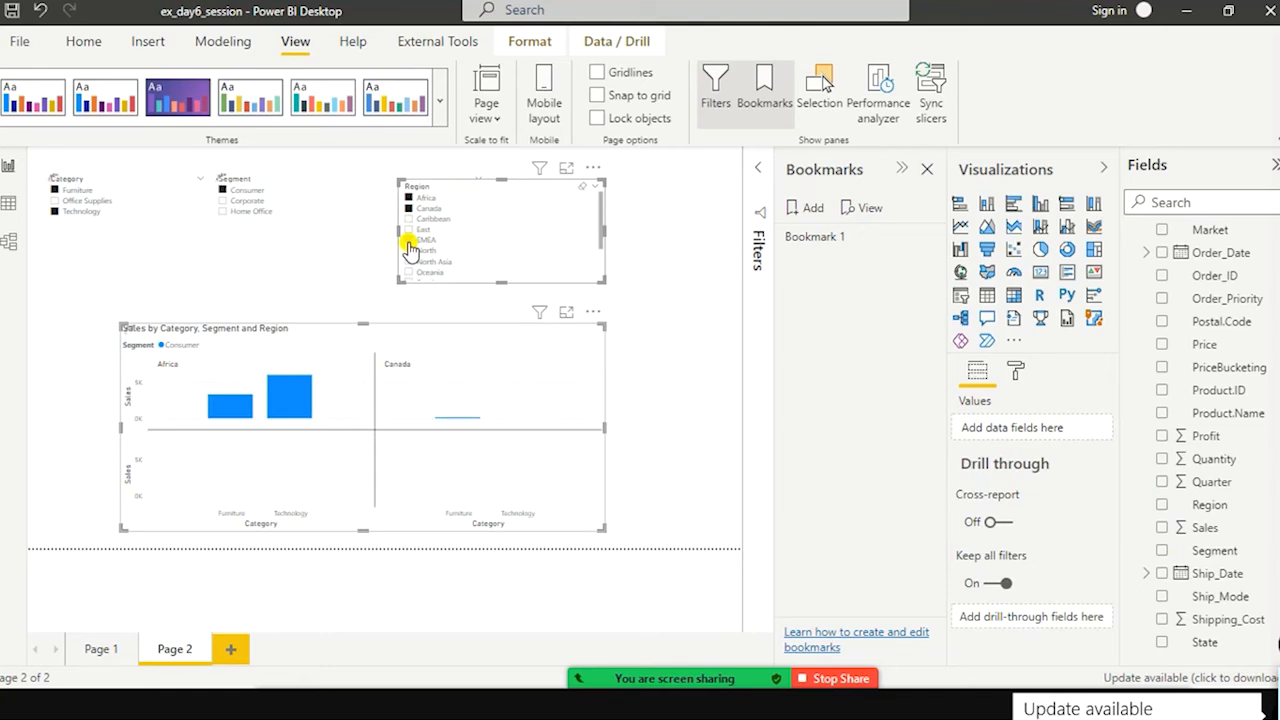
pyautogui.keyDown('ctrl'); pyautogui.click(408, 240); pyautogui.keyUp('ctrl')
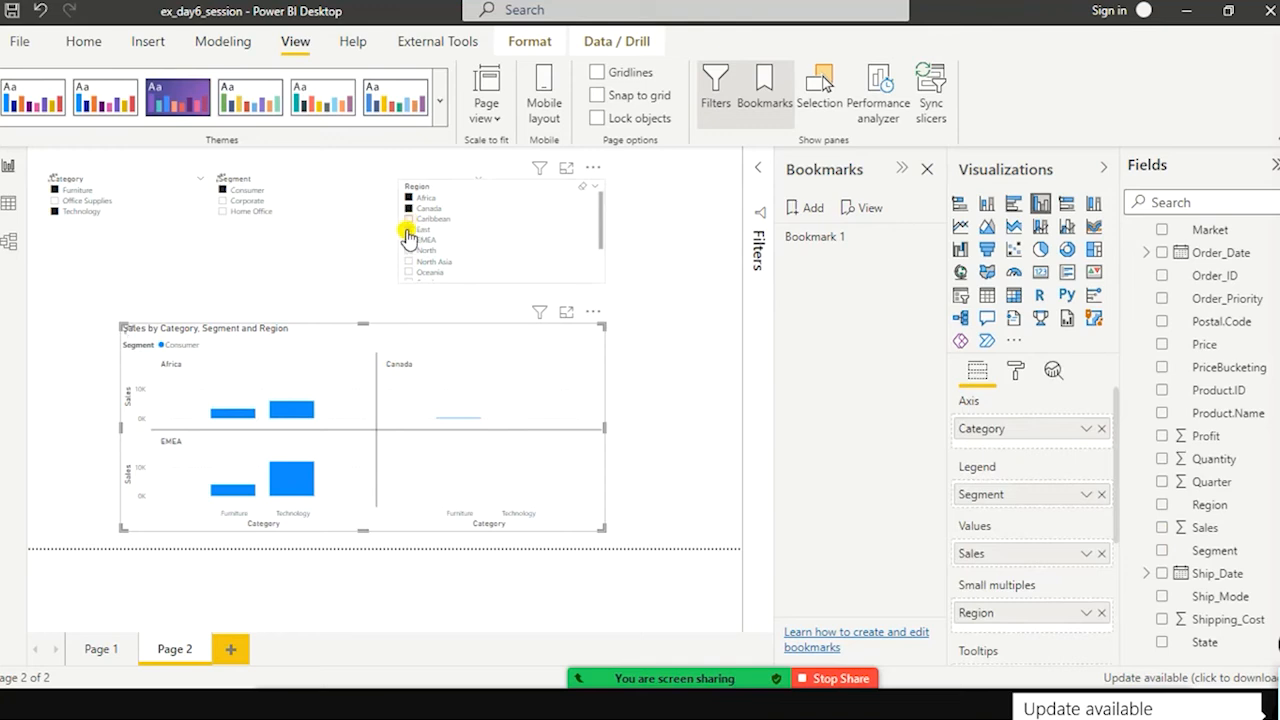
pyautogui.click(407, 247)
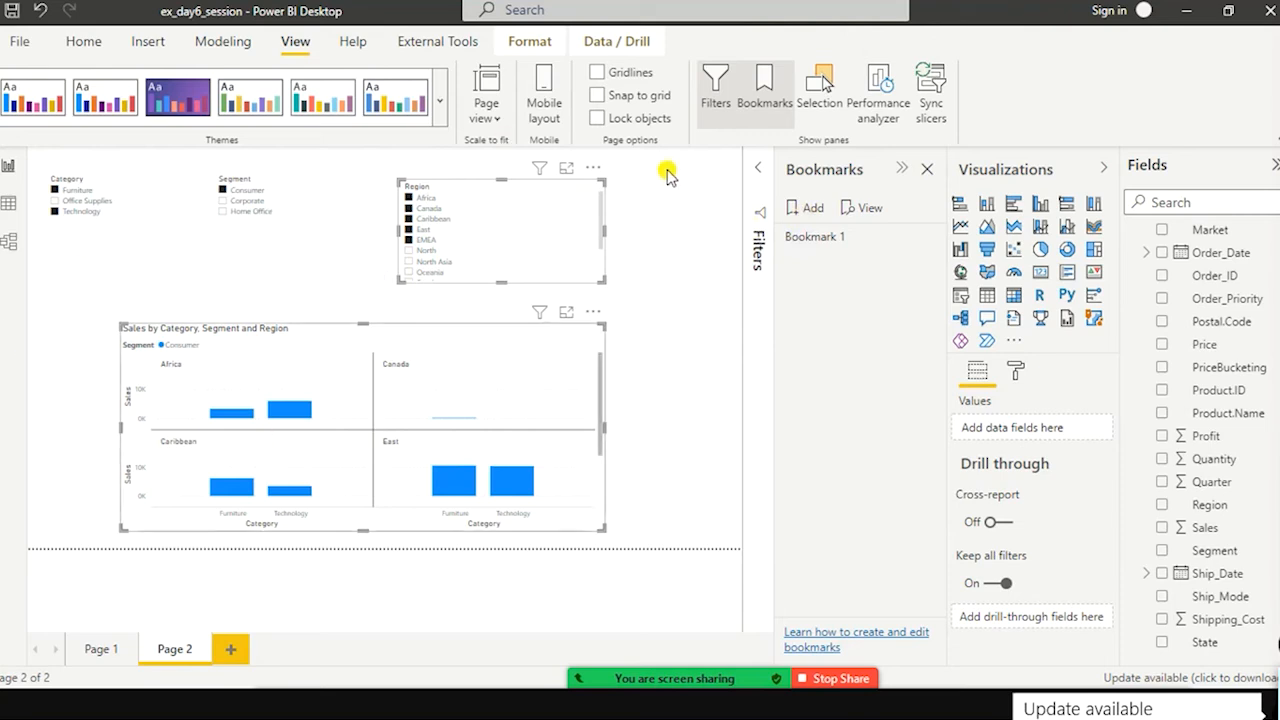
pyautogui.click(800, 207)
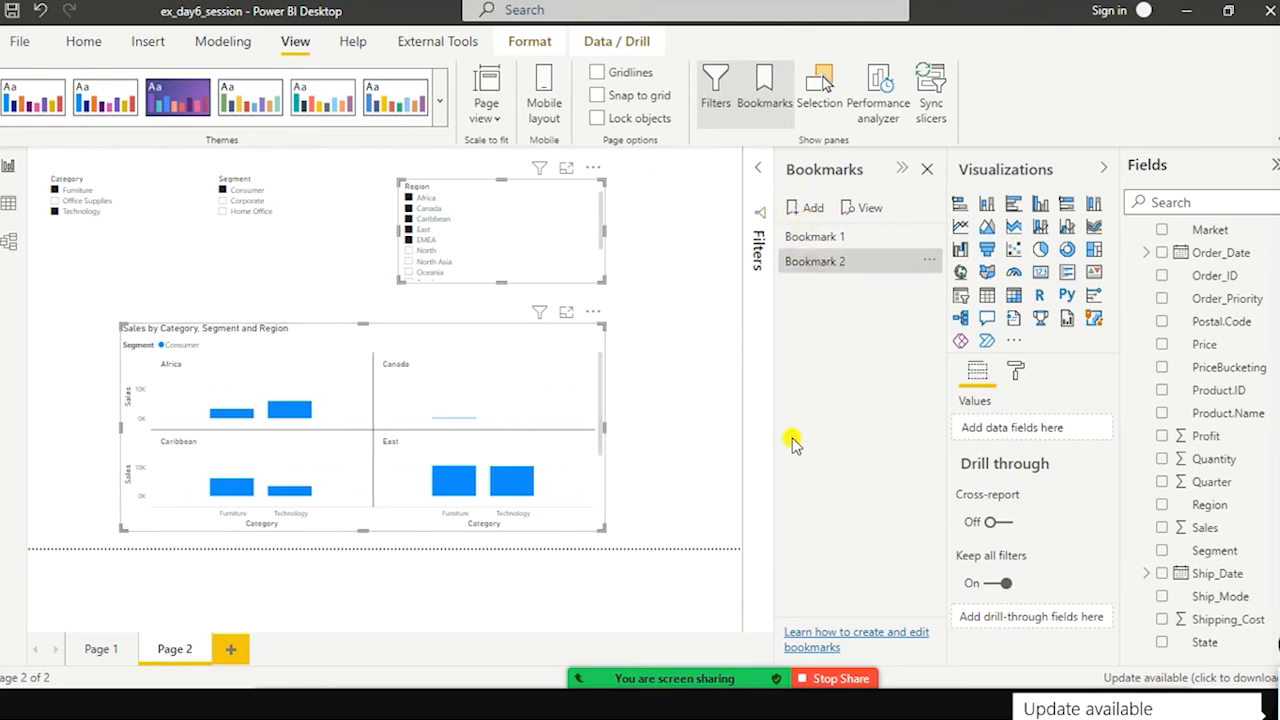
# Step: Apply Bookmark 1 and then Bookmark 2, and compare their slicer selections and chart views
pyautogui.click(826, 236)
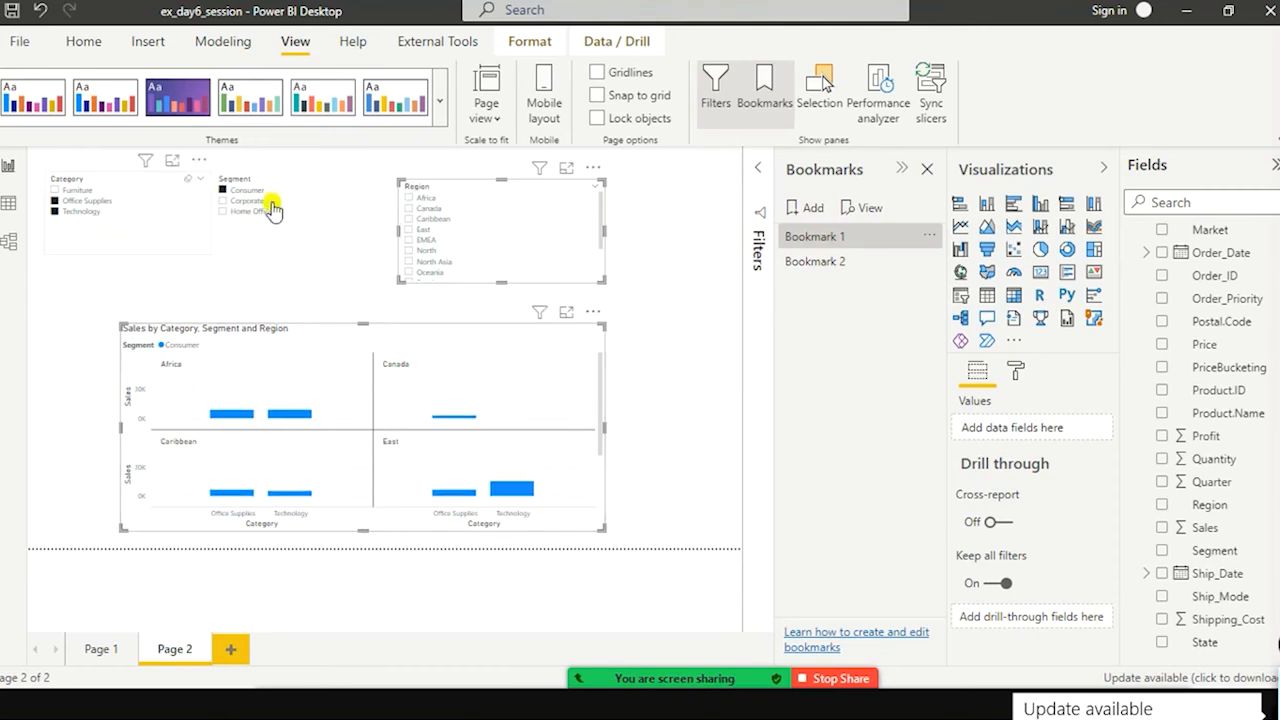
pyautogui.scroll(-3, 524, 232)
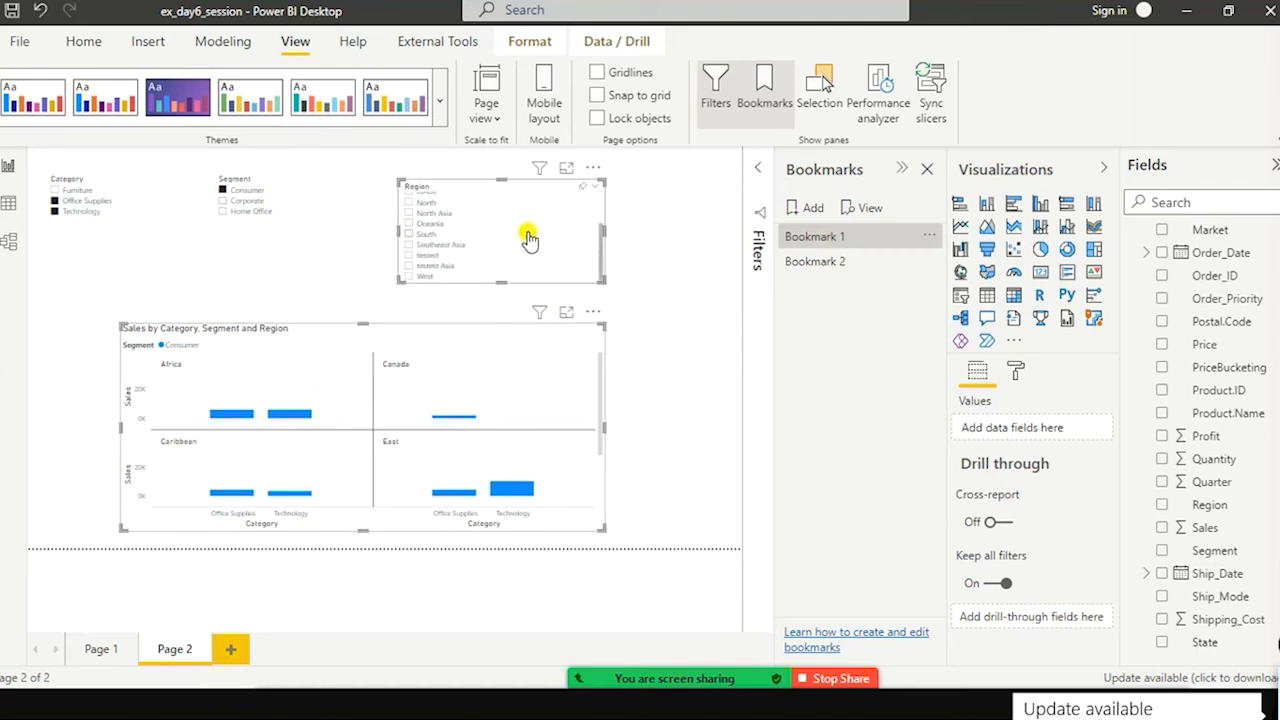
pyautogui.click(815, 266)
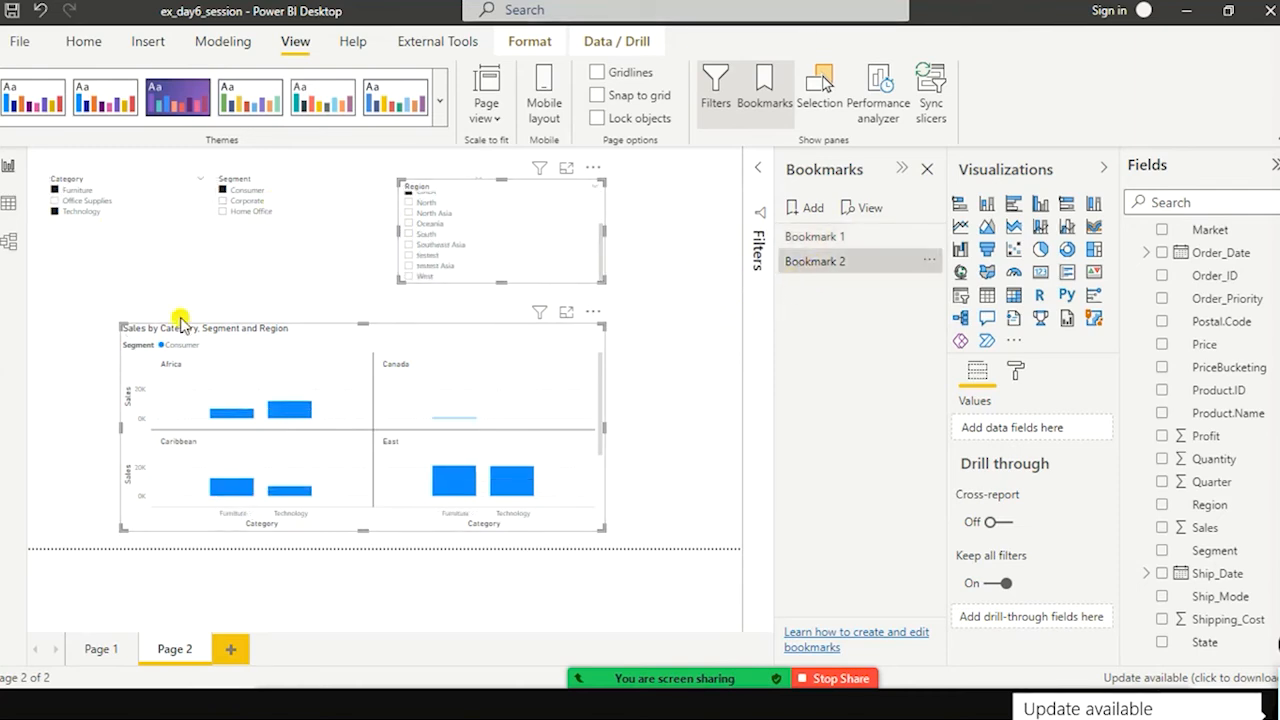
pyautogui.scroll(2, 581, 229)
pyautogui.scroll(1, 581, 229)
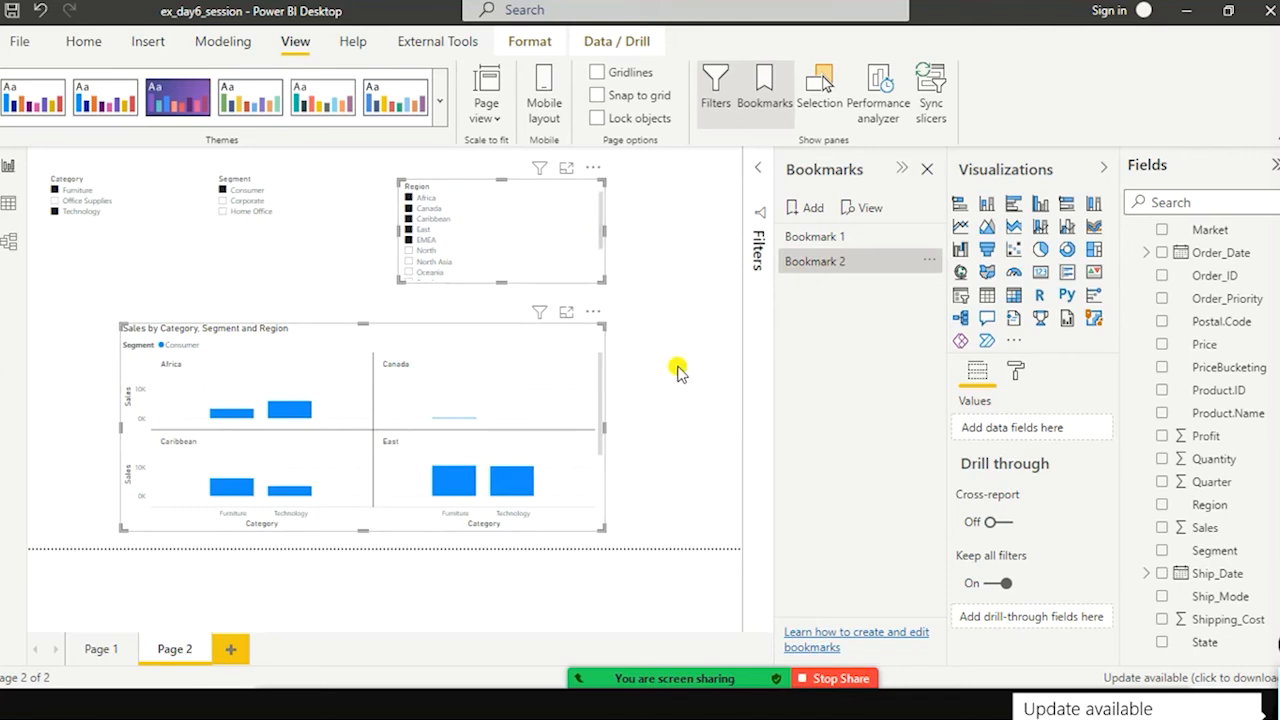
pyautogui.click(830, 272)
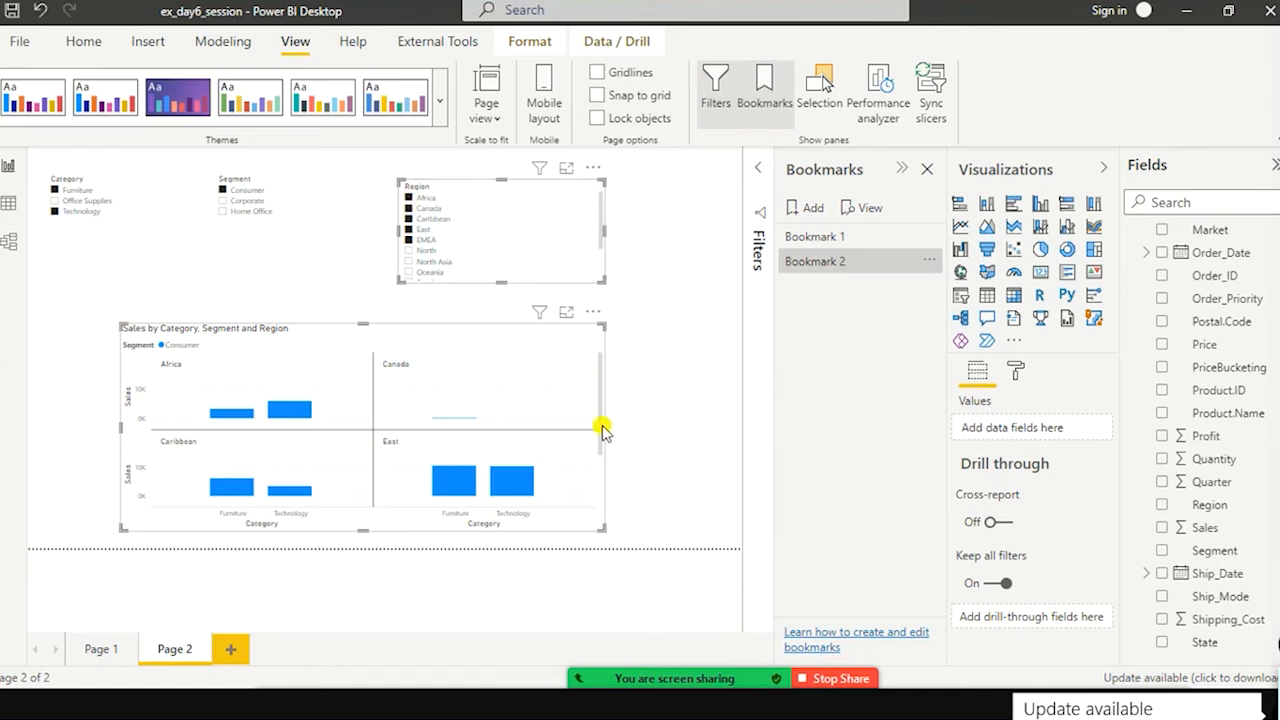
# Step: Narrow the small multiples chart slightly and switch the Segment slicer to Corporate
pyautogui.moveTo(604, 427); pyautogui.dragTo(570, 426)
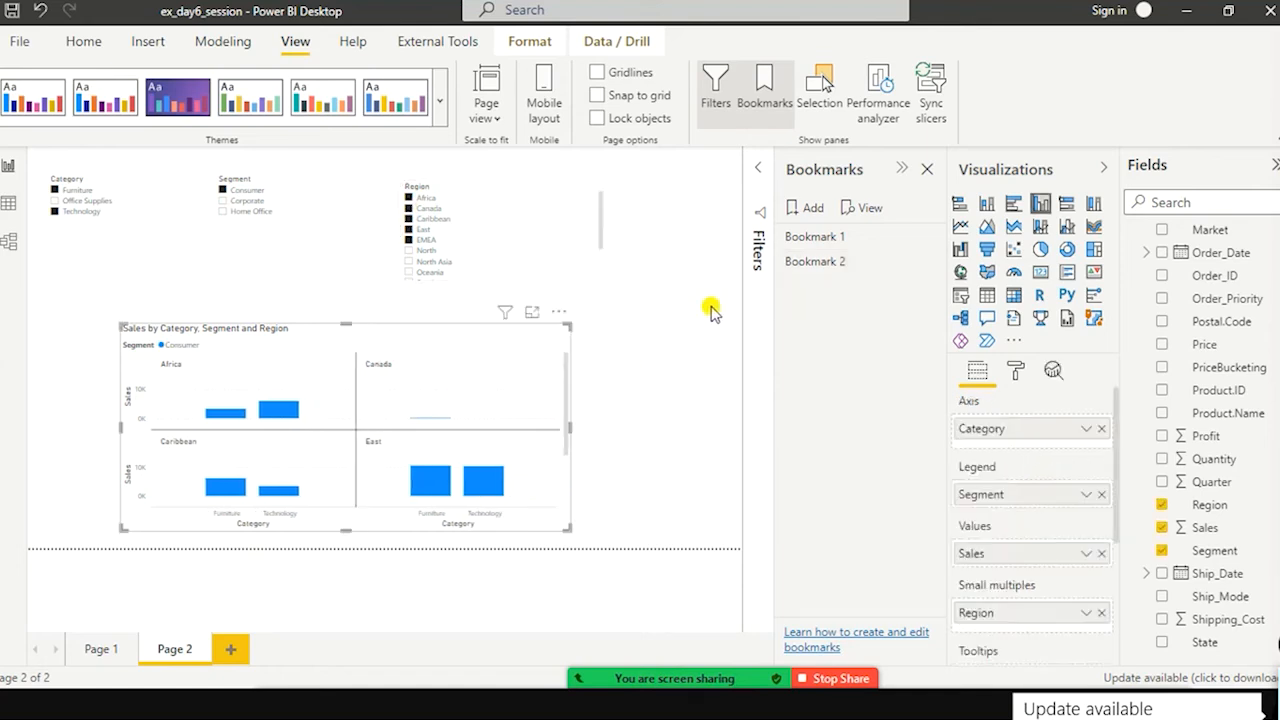
pyautogui.click(221, 212)
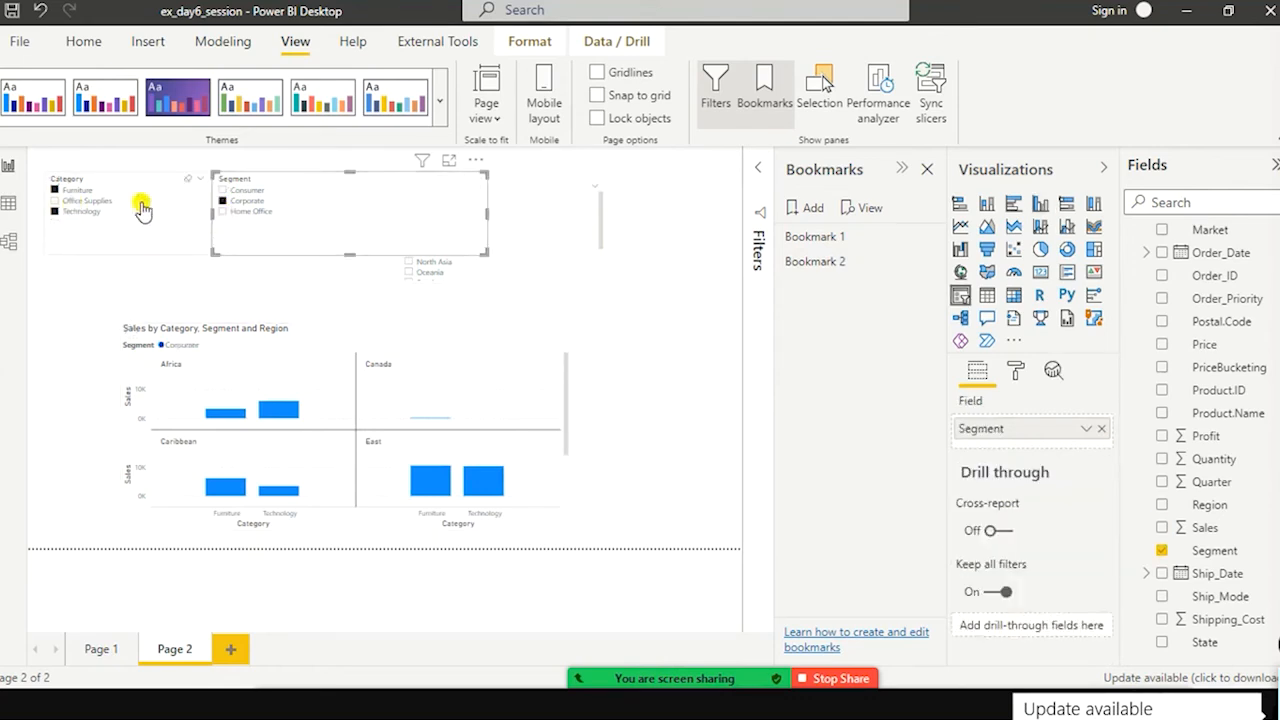
pyautogui.click(222, 201)
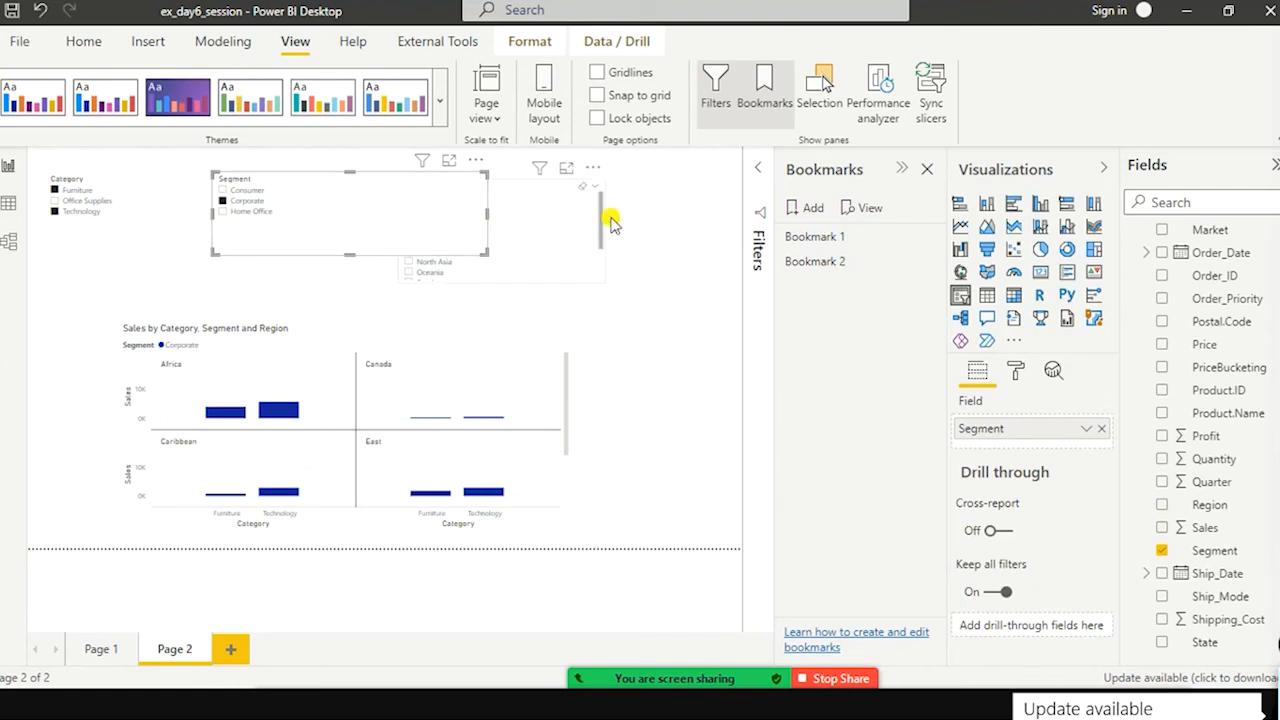
# Step: Move the Region slicer clear of the Segment slicer and add a third bookmark for the Corporate view
pyautogui.moveTo(563, 250); pyautogui.dragTo(677, 243)
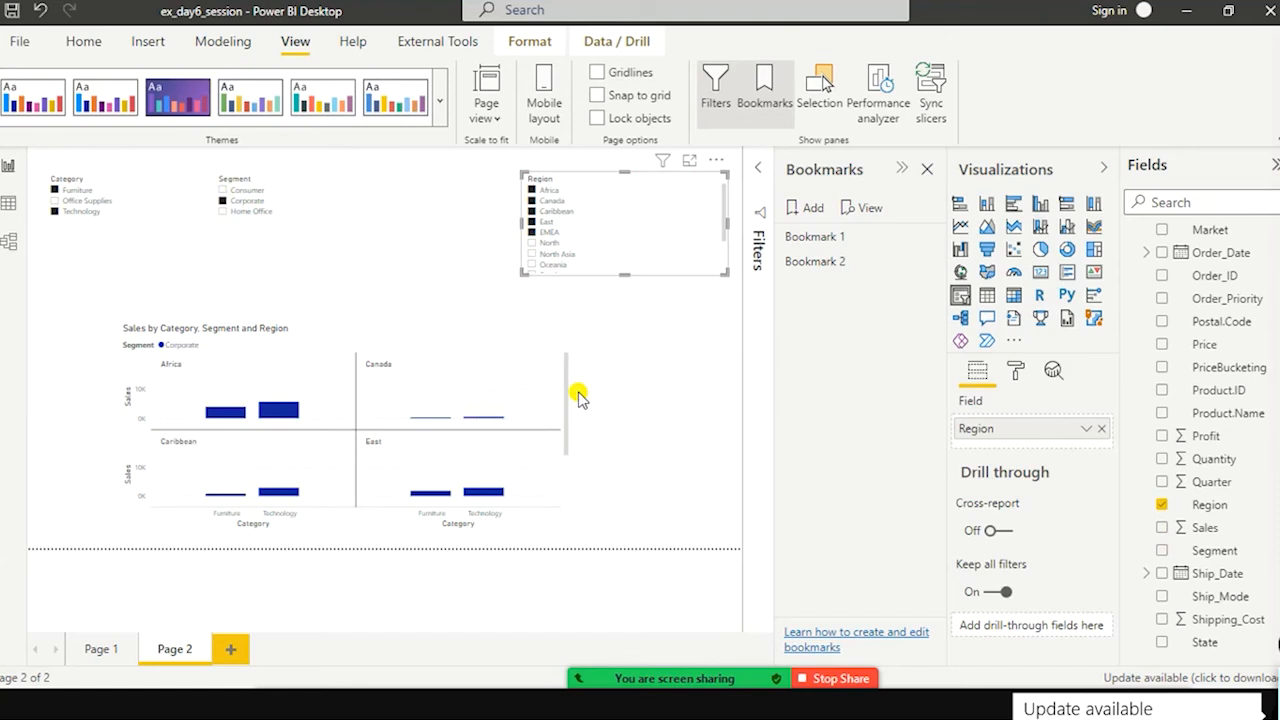
pyautogui.click(818, 212)
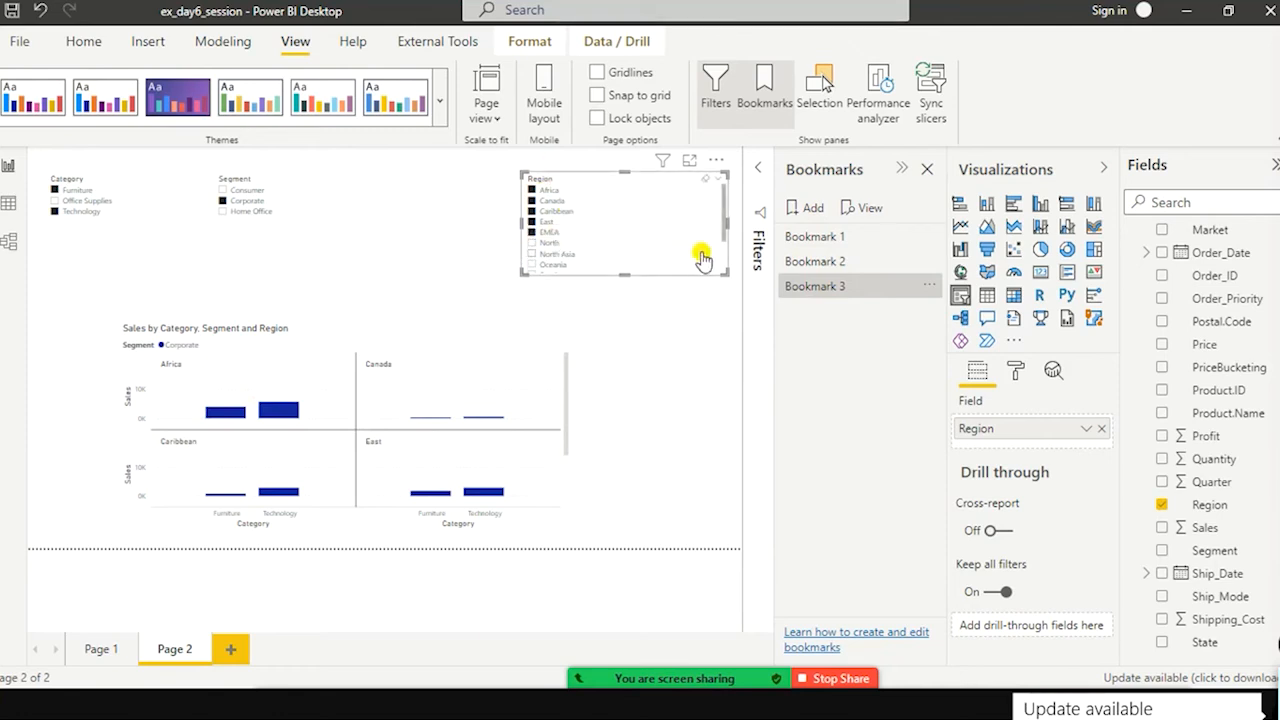
# Step: Switch back to Bookmark 2 and Bookmark 1, and check the Region slicer selection in Bookmark 1
pyautogui.click(812, 264)
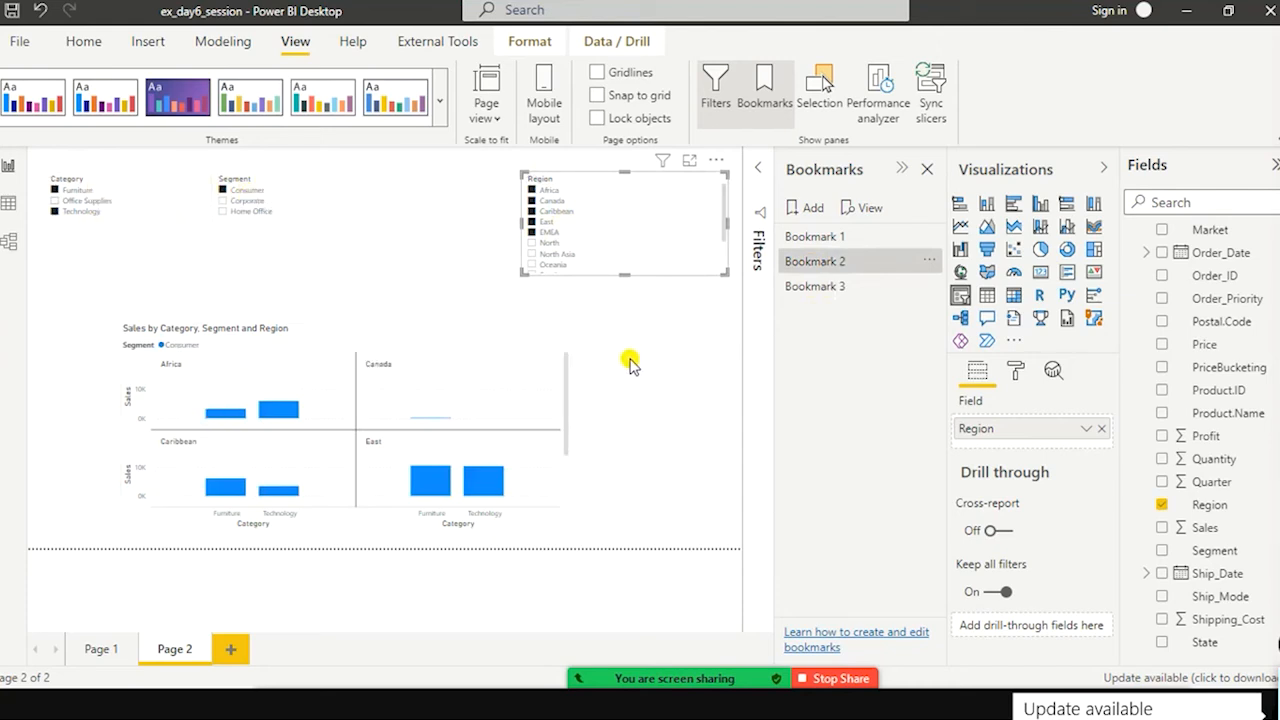
pyautogui.click(824, 242)
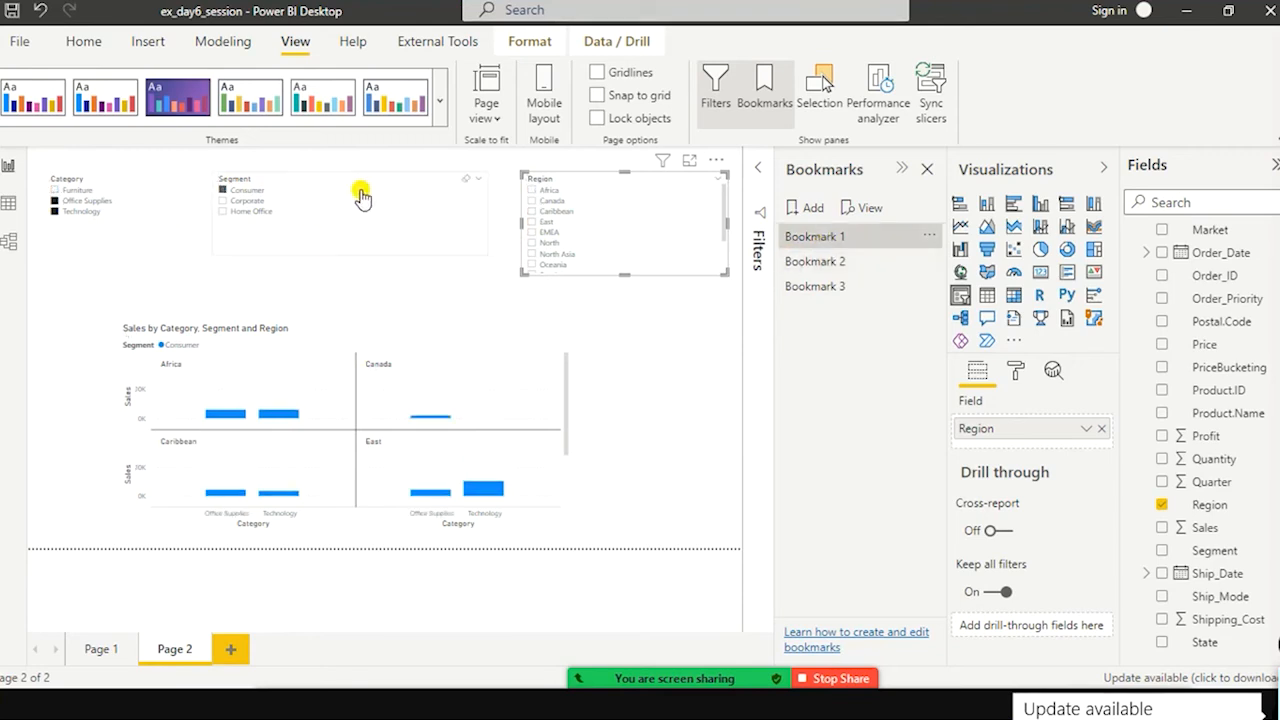
pyautogui.scroll(-3, 658, 240)
pyautogui.scroll(3, 675, 242)
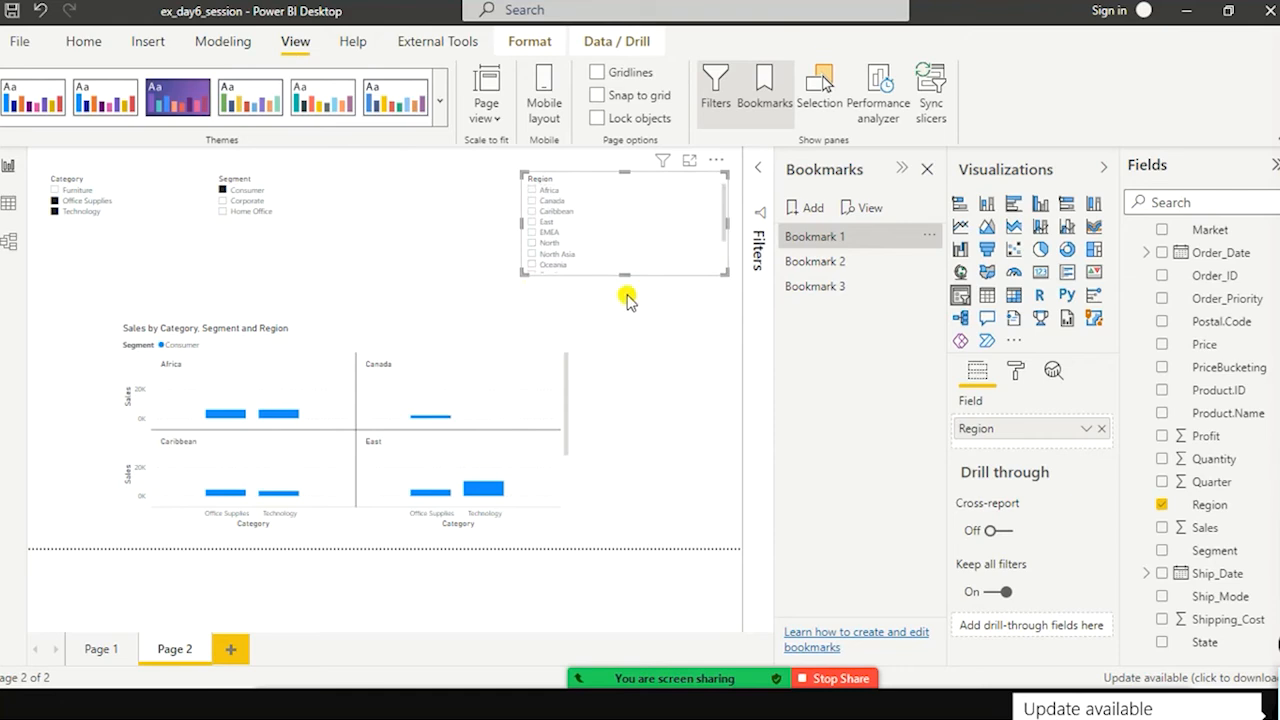
# Step: Delete Bookmark 1 from the bookmarks list
pyautogui.click(927, 238)
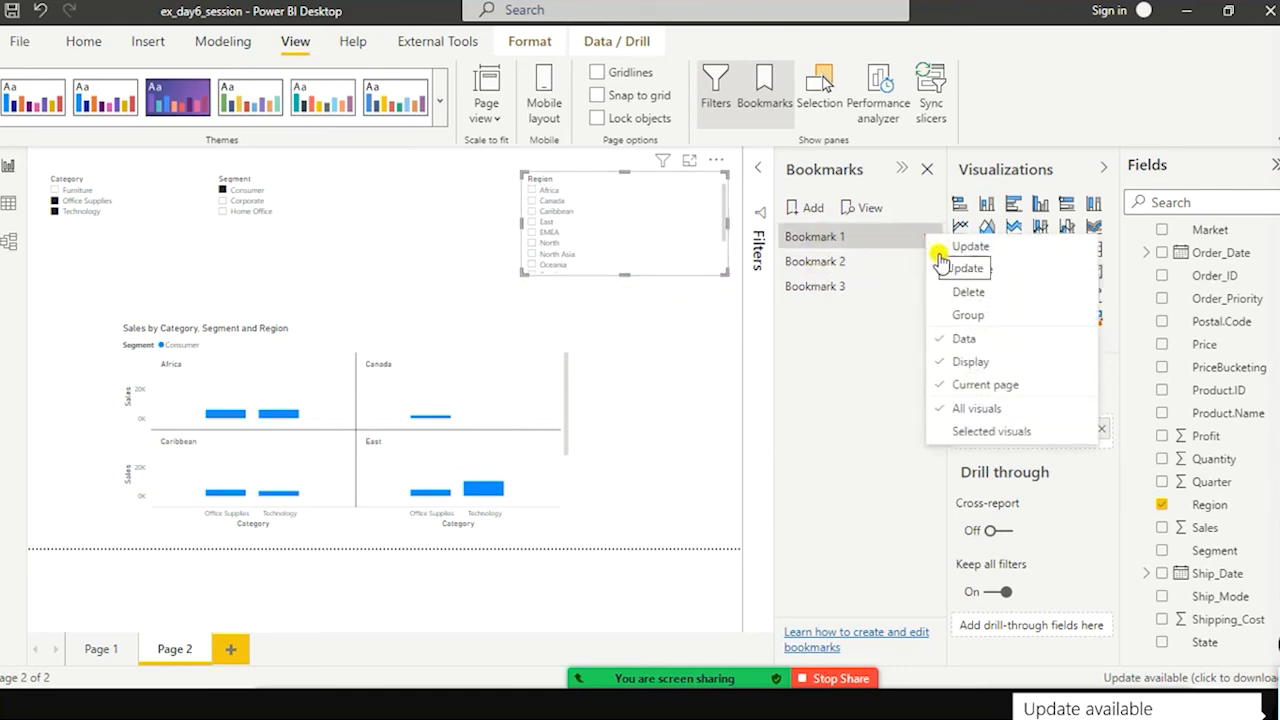
pyautogui.click(962, 292)
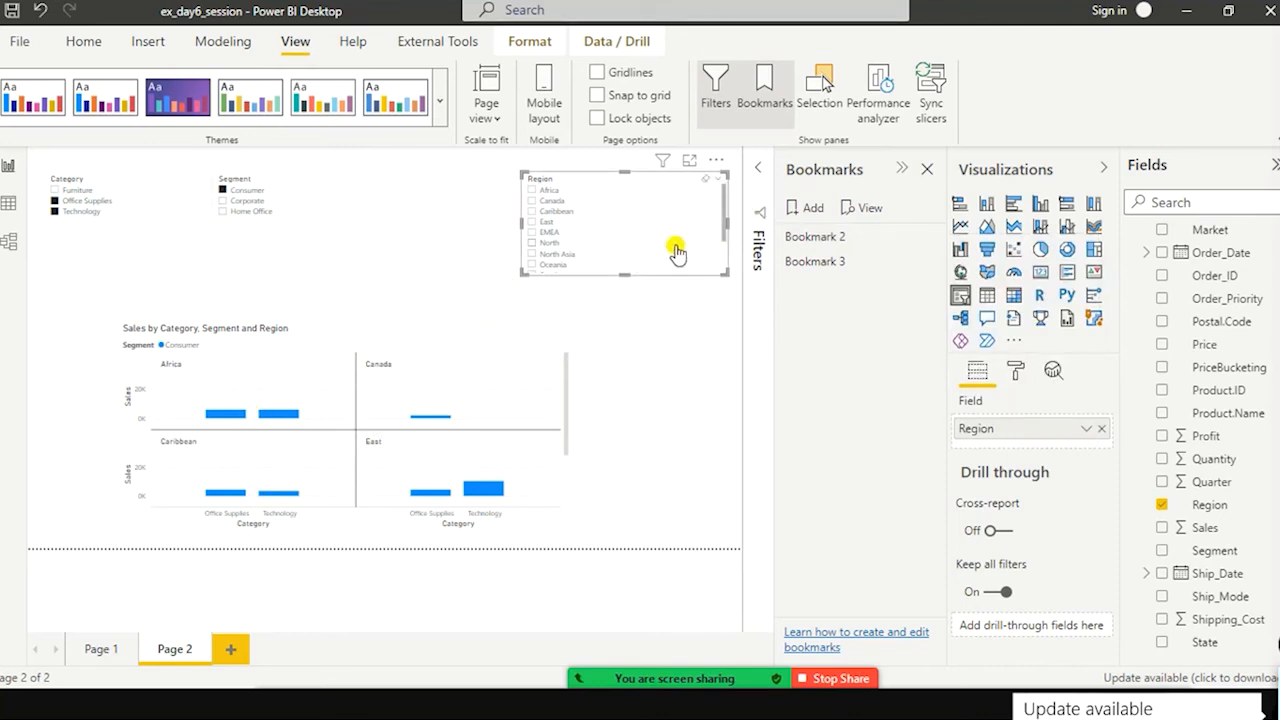
# Step: Select North, North Asia, Oceania, South and Southeast Asia in the Region slicer and add a bookmark of this view
pyautogui.scroll(-2, 675, 254)
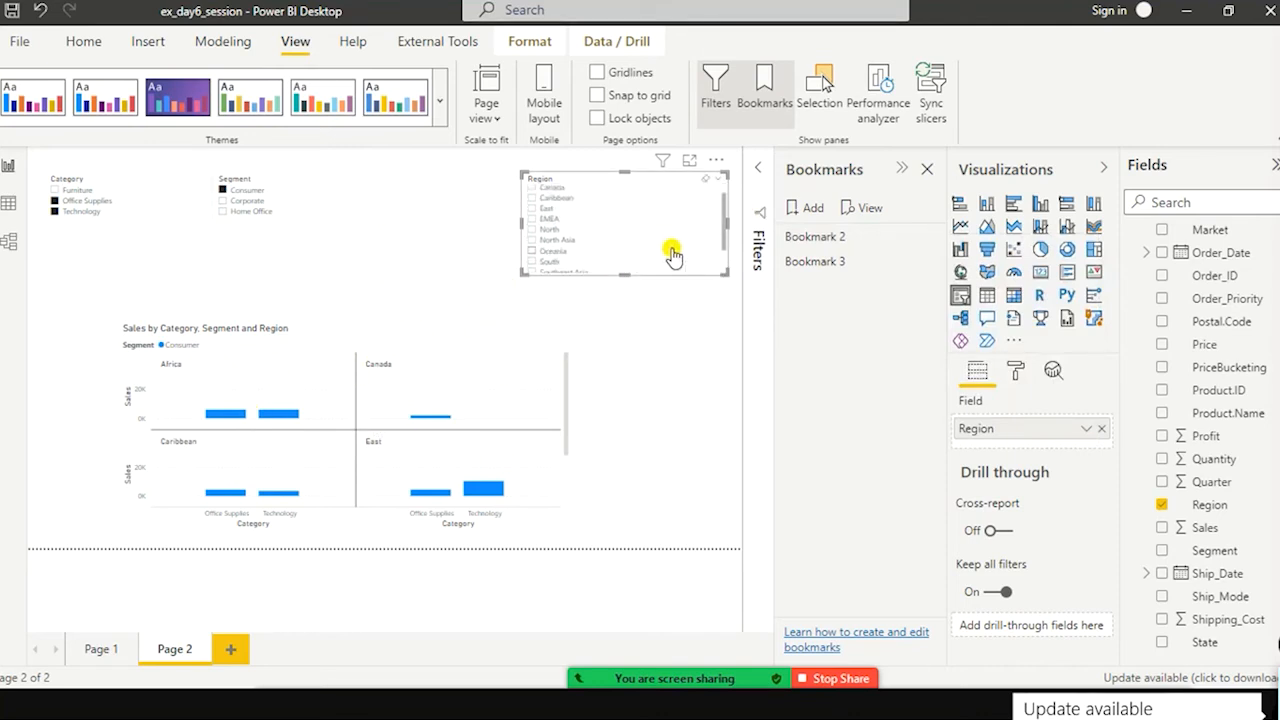
pyautogui.keyDown('ctrl'); pyautogui.click(531, 231); pyautogui.keyUp('ctrl')
pyautogui.keyDown('ctrl'); pyautogui.click(530, 242); pyautogui.keyUp('ctrl')
pyautogui.scroll(-1, 552, 253)
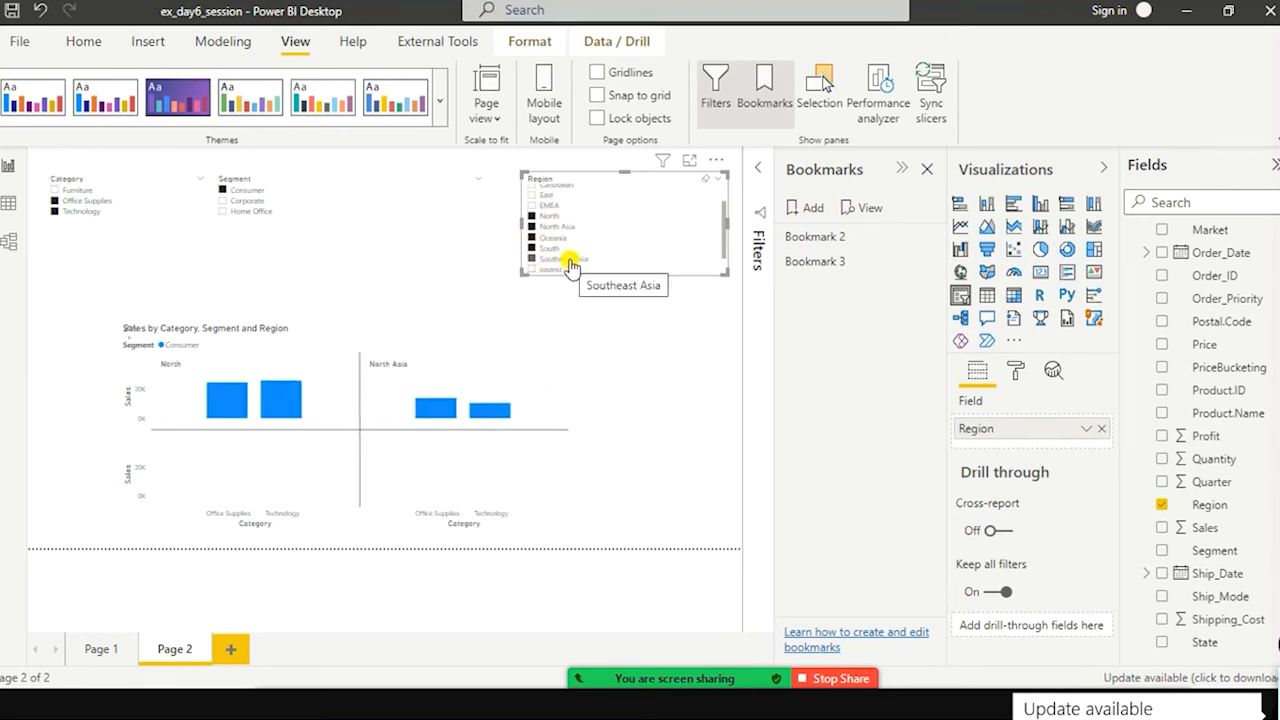
pyautogui.keyDown('ctrl'); pyautogui.click(570, 260); pyautogui.keyUp('ctrl')
pyautogui.scroll(-1, 575, 258)
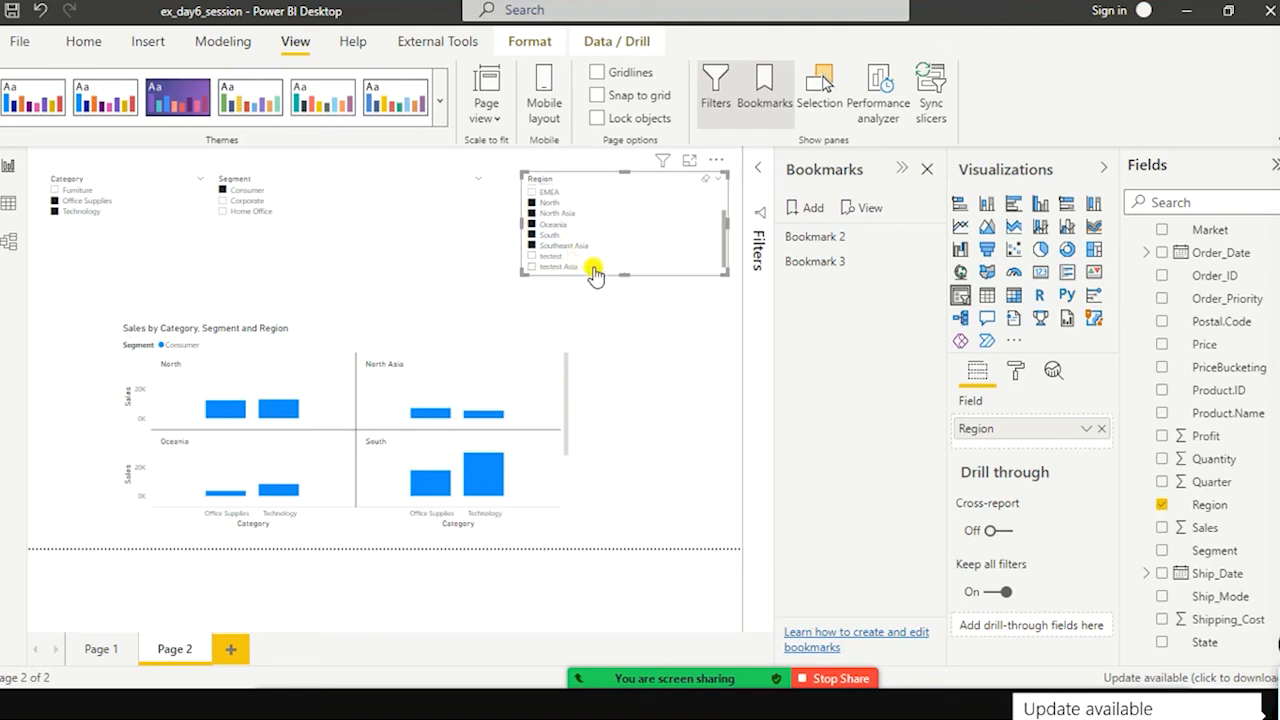
pyautogui.click(810, 208)
# Step: Apply the newly added bookmark, the Corporate Bookmark 3 and Bookmark 2 in turn to compare their filtered views
pyautogui.click(808, 290)
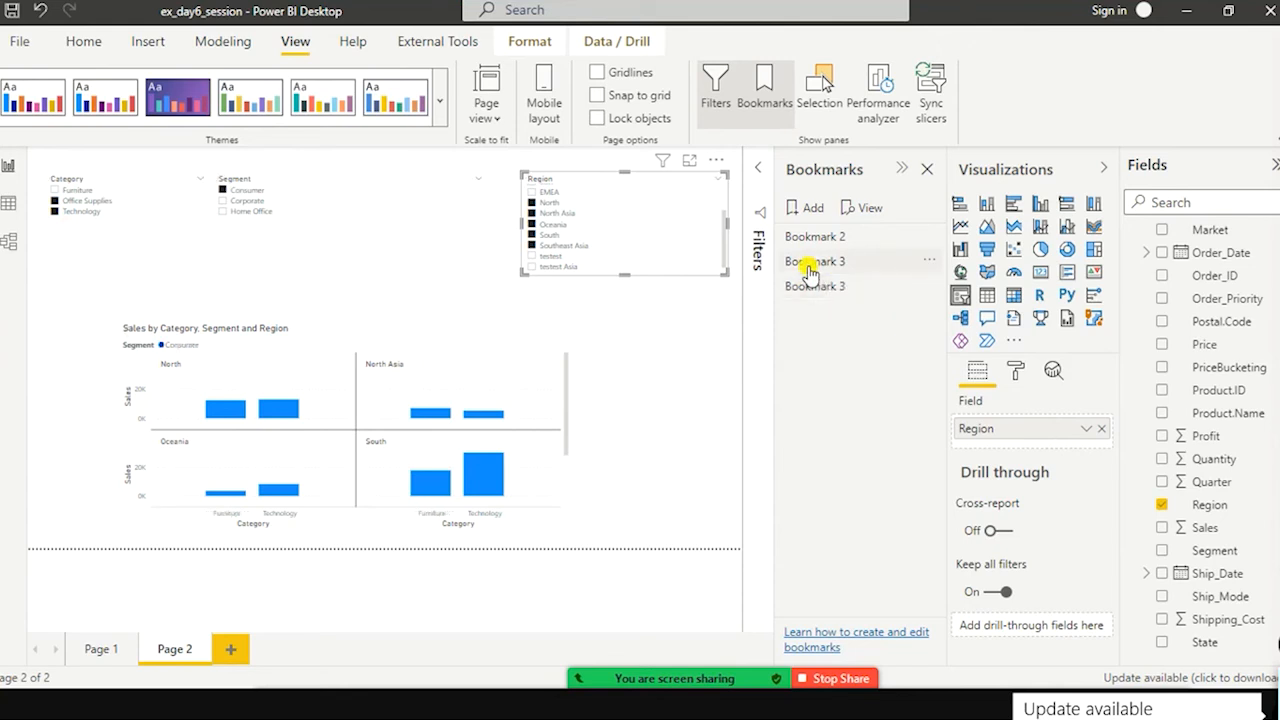
pyautogui.click(809, 271)
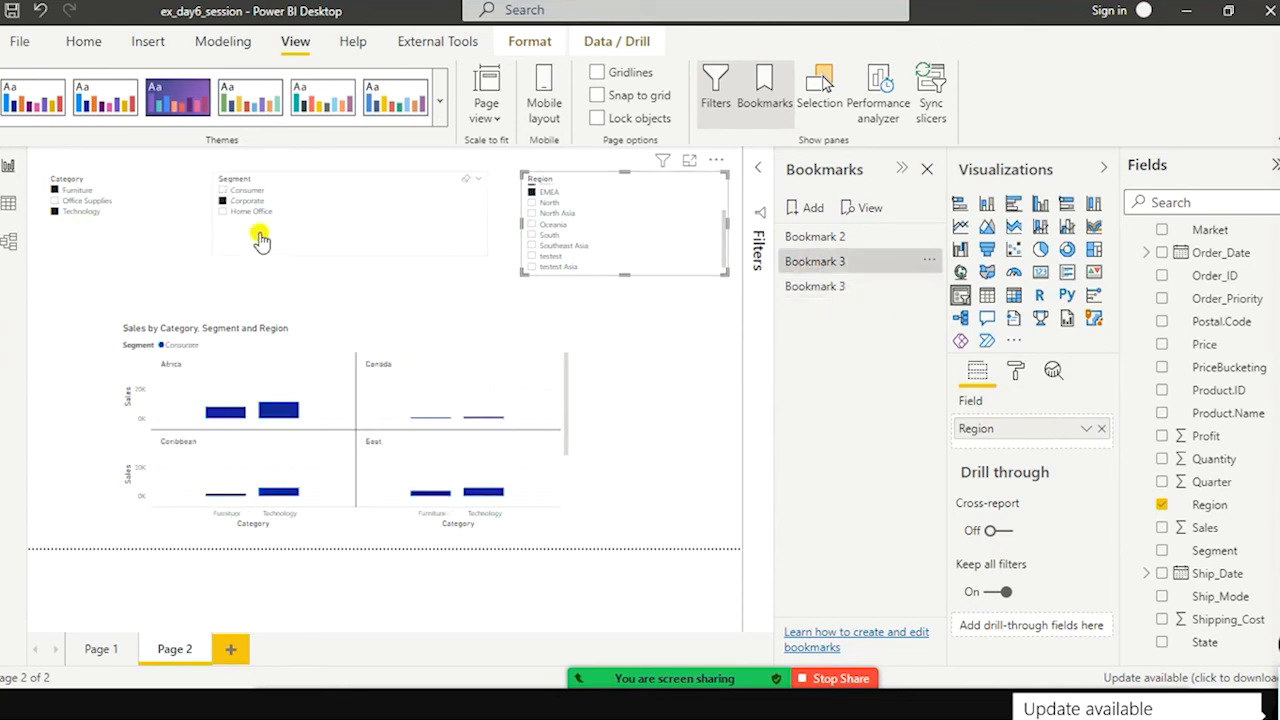
pyautogui.click(852, 241)
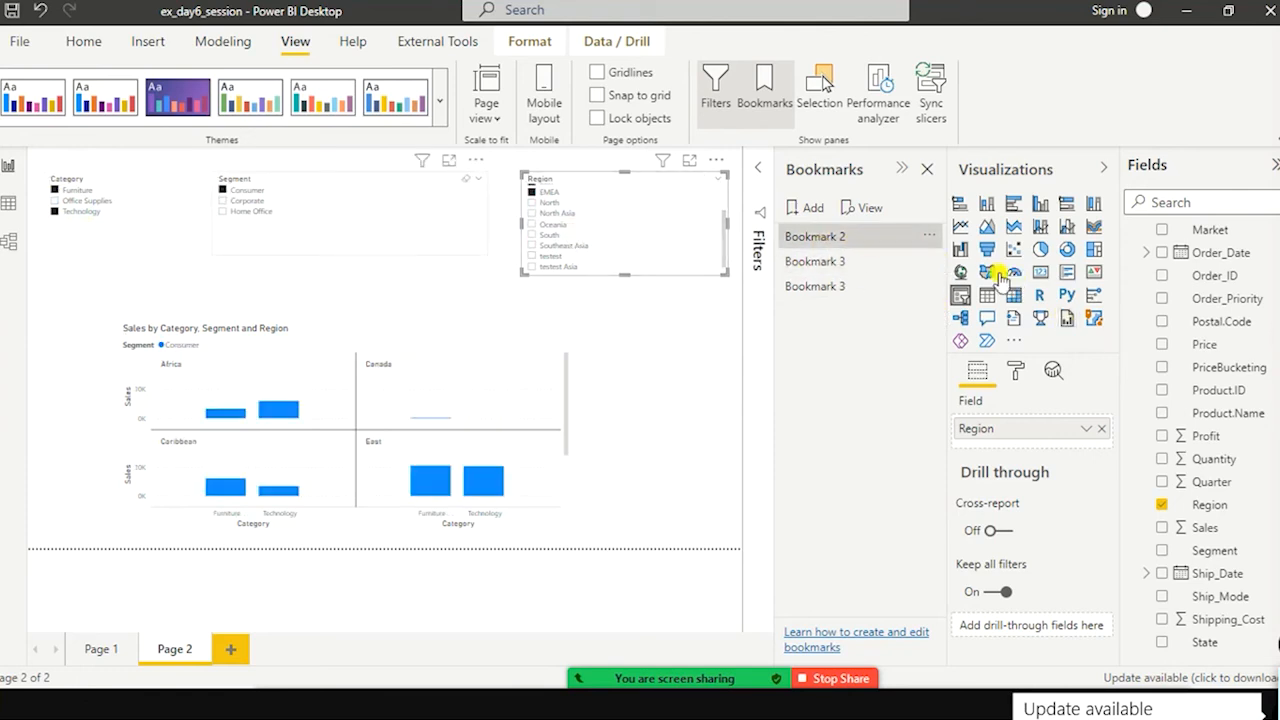
# Step: Update Bookmark 2 with the current view and check which regions are selected in the Region slicer
pyautogui.click(930, 237)
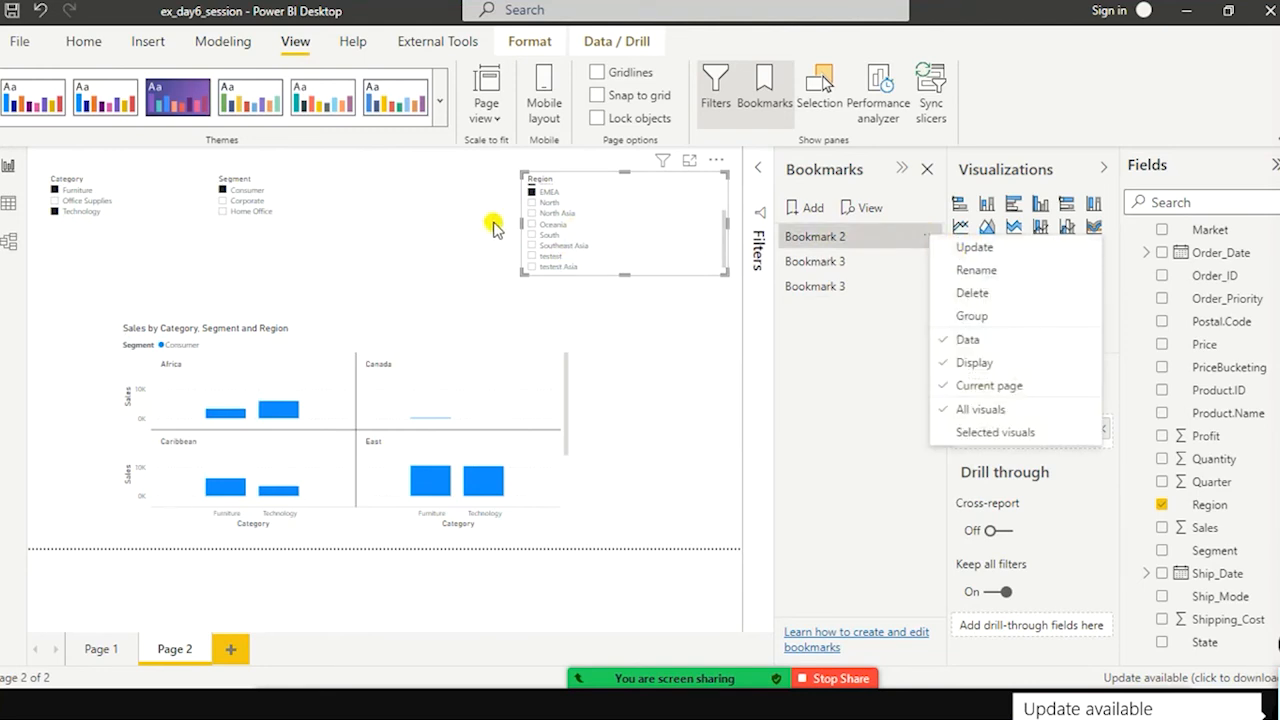
pyautogui.click(982, 248)
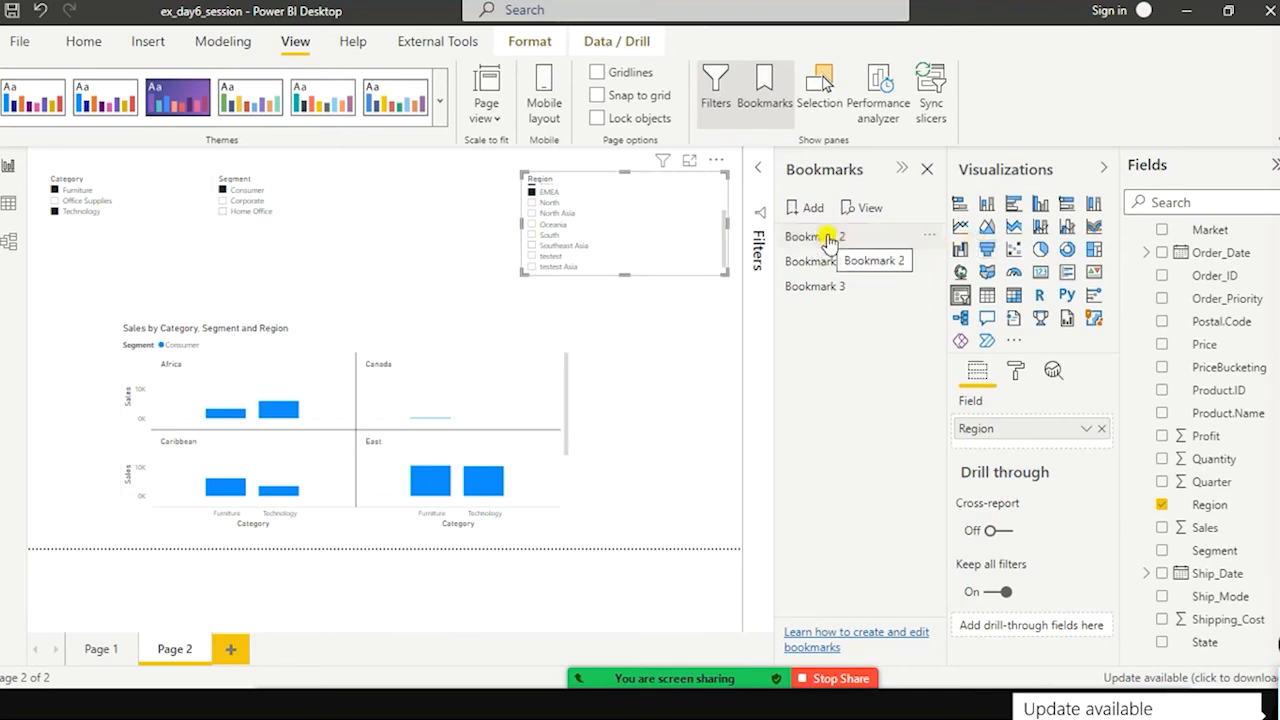
pyautogui.scroll(1, 625, 222)
pyautogui.scroll(3, 625, 222)
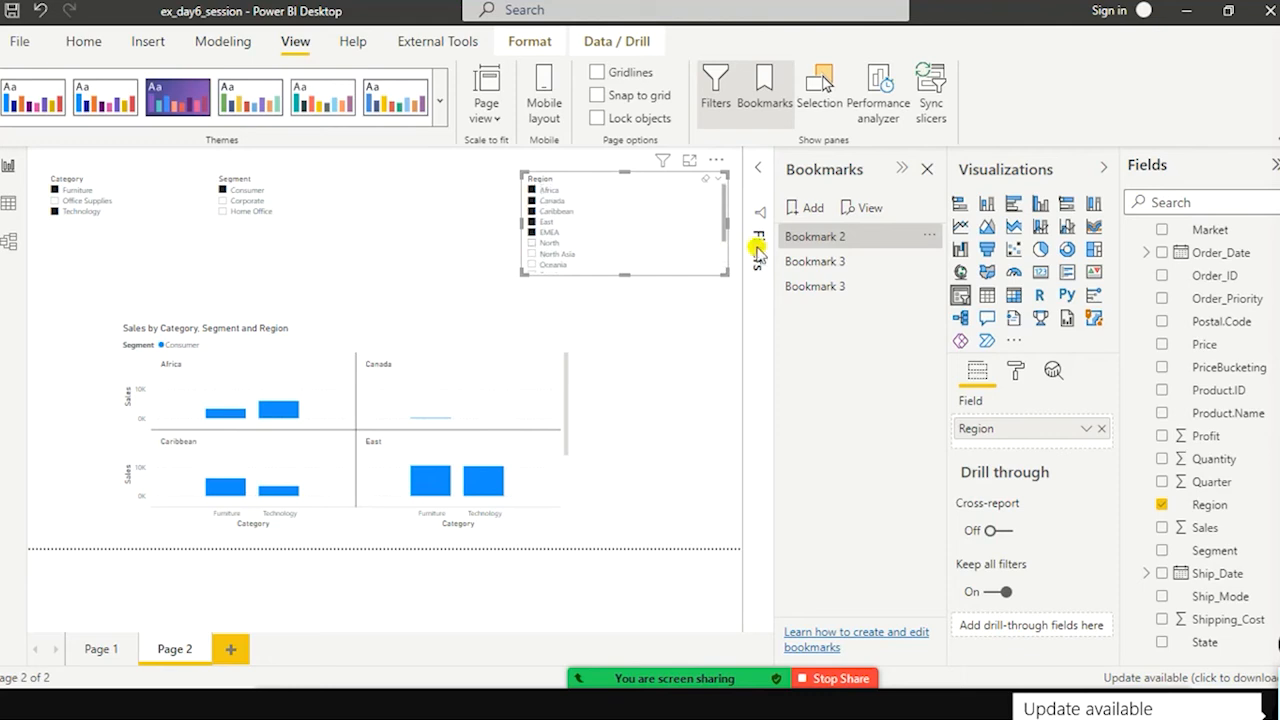
# Step: Start the bookmark slideshow and step forward from Bookmark 2 through to the last bookmark
pyautogui.click(868, 210)
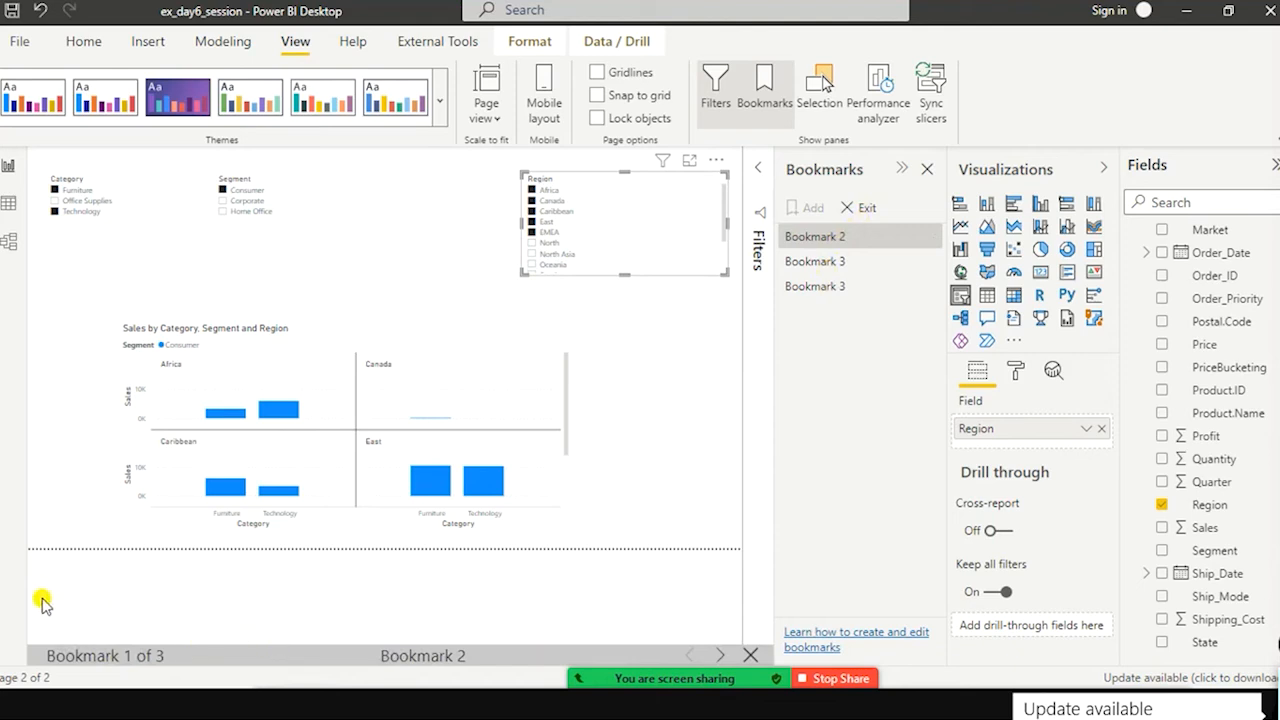
pyautogui.moveTo(20, 603)
pyautogui.mouseDown()
pyautogui.moveTo(240, 676)
pyautogui.moveTo(795, 640)
pyautogui.moveTo(870, 682)
pyautogui.mouseUp()
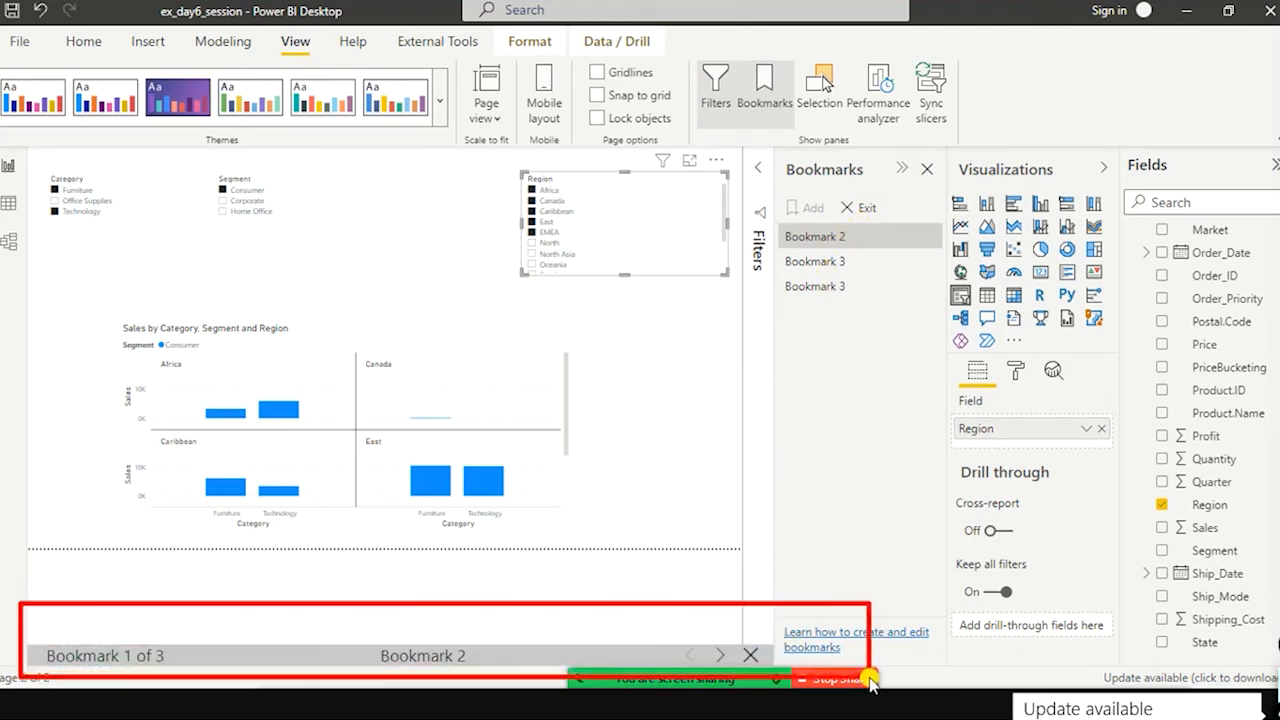
pyautogui.click(722, 658)
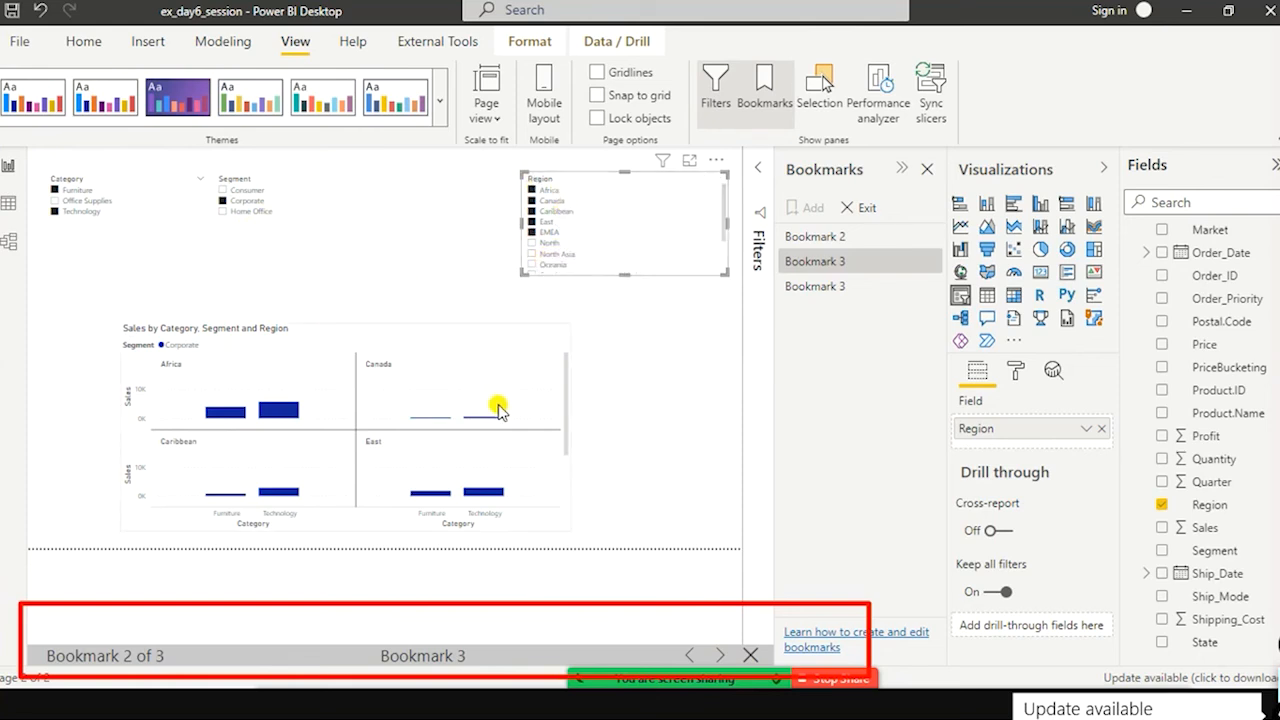
pyautogui.click(720, 656)
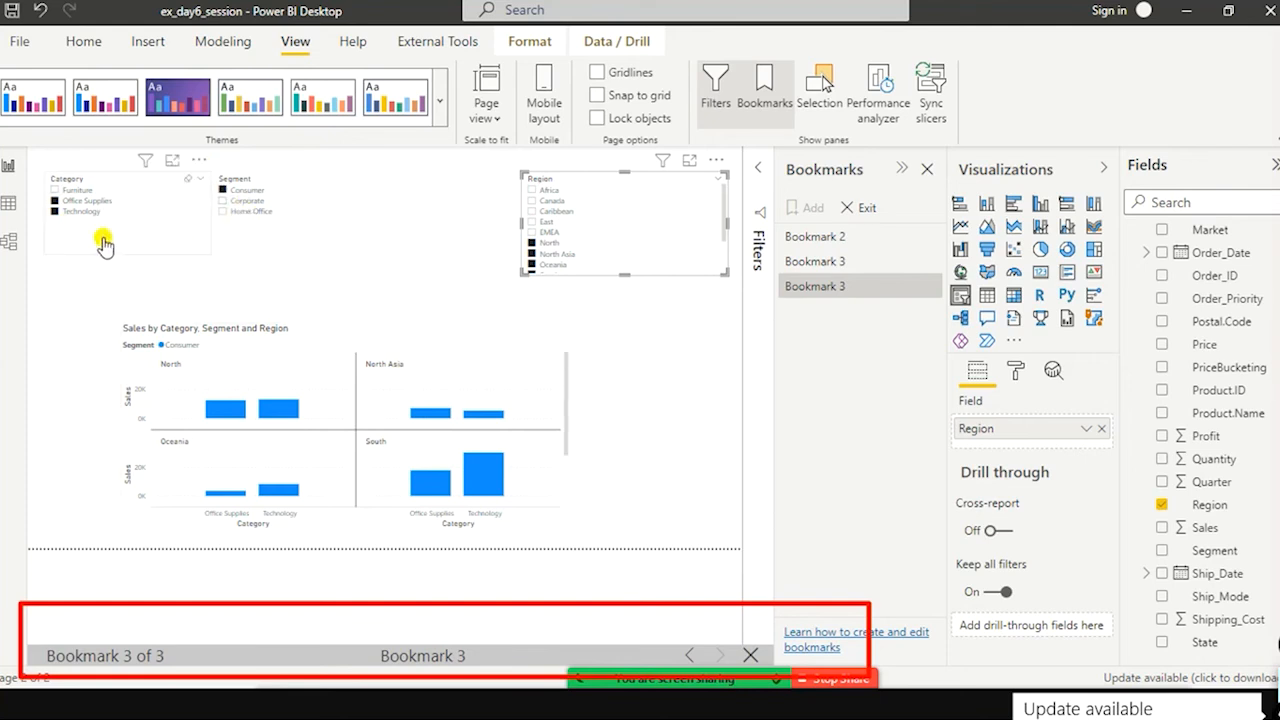
# Step: Examine the last bookmark's Region slicer selection and every regional panel of its Sales chart
pyautogui.scroll(-1, 563, 257)
pyautogui.scroll(-1, 567, 270)
pyautogui.scroll(-2, 506, 443)
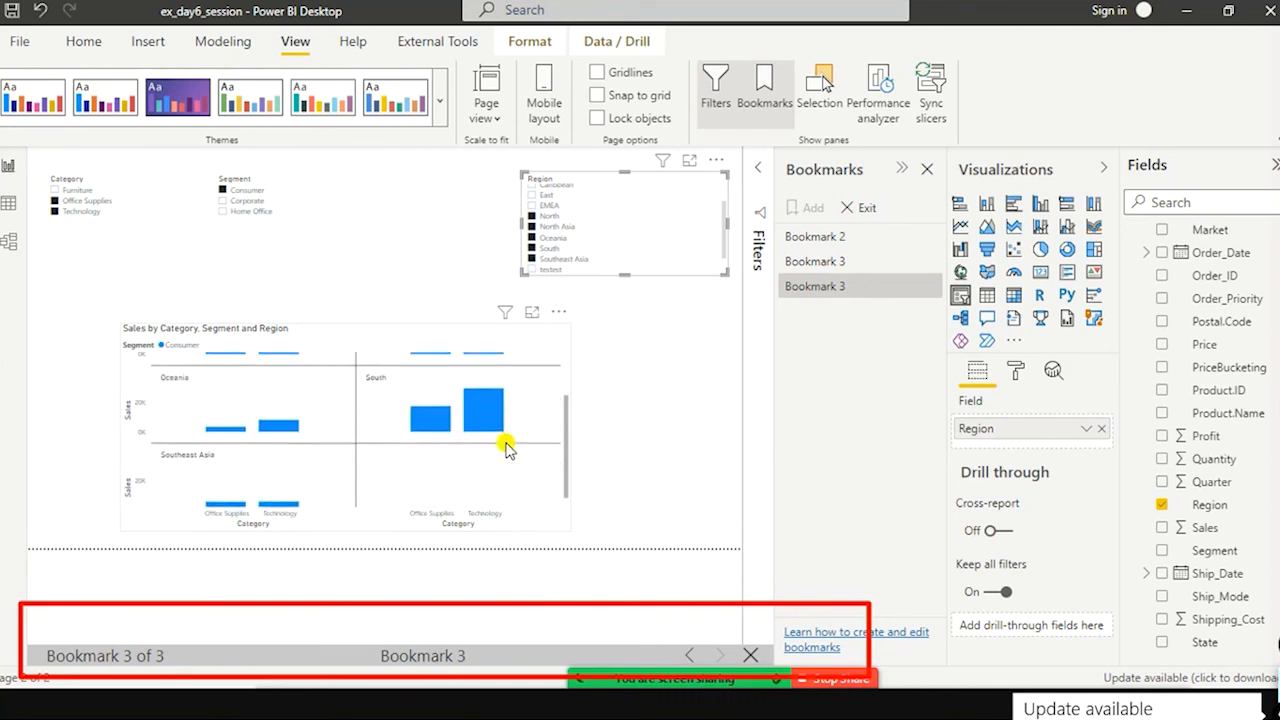
pyautogui.scroll(1, 505, 445)
pyautogui.scroll(-1, 450, 458)
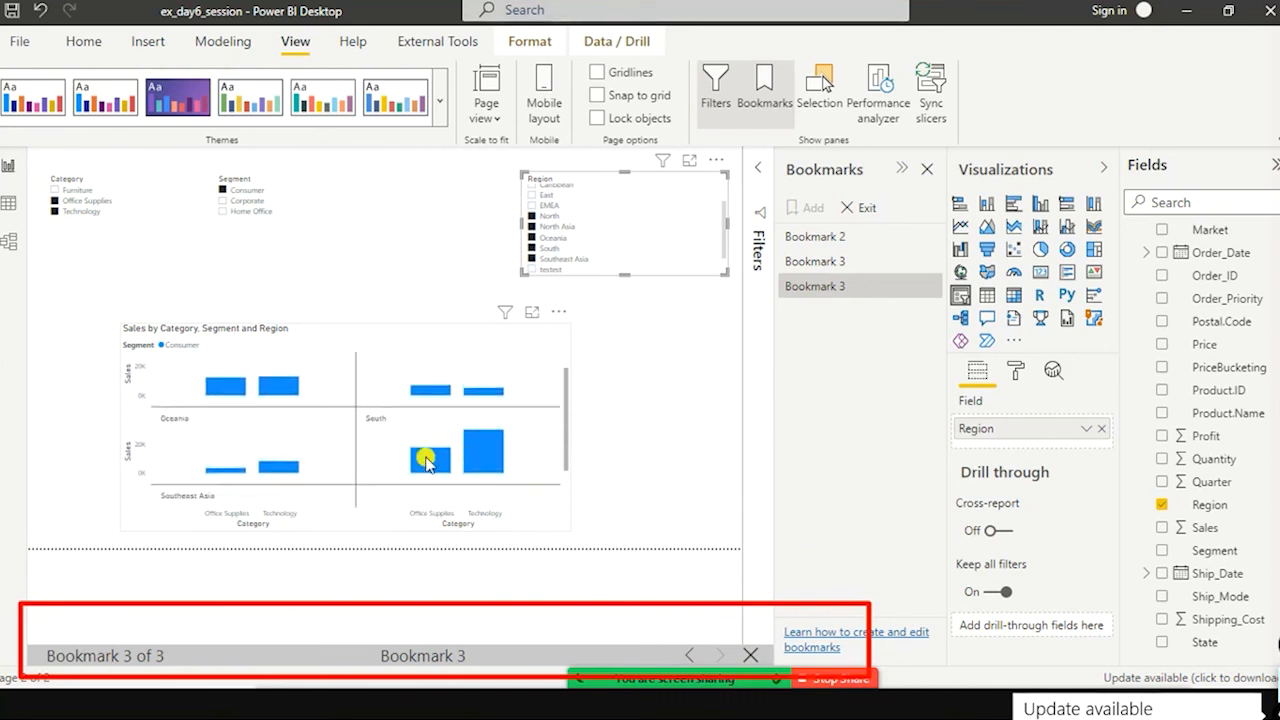
pyautogui.scroll(2, 497, 430)
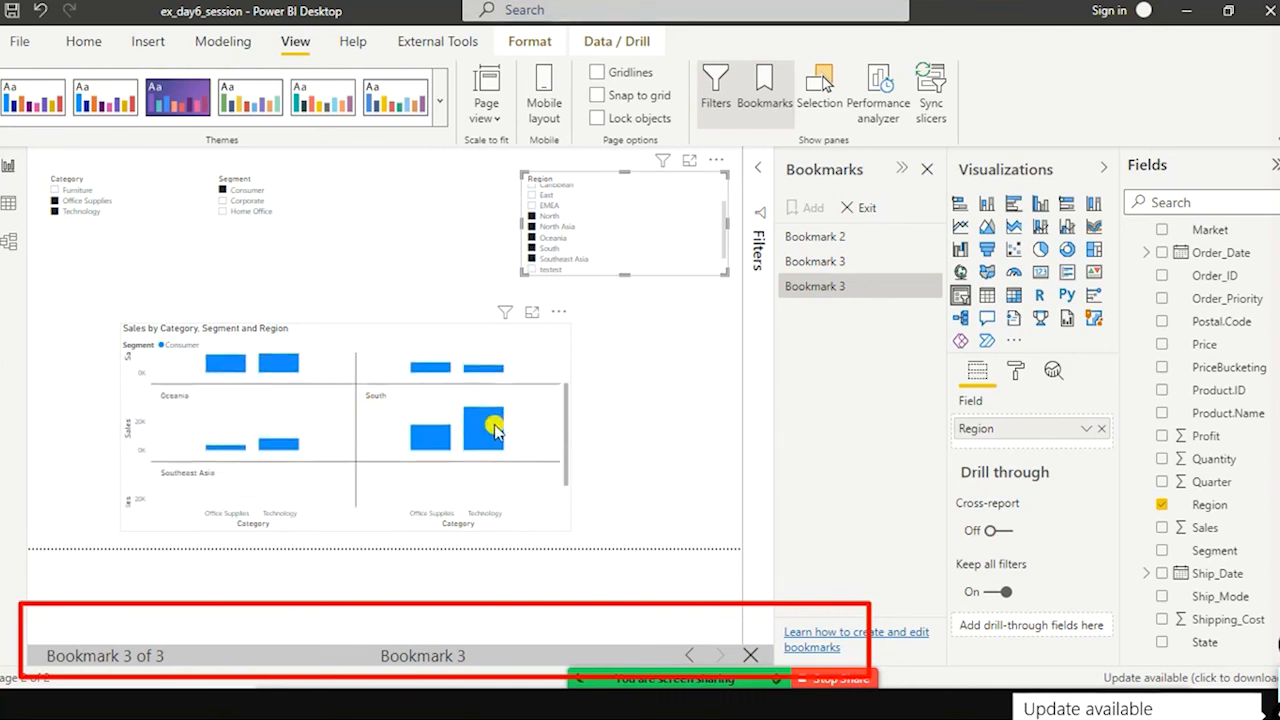
pyautogui.scroll(-2, 343, 406)
pyautogui.scroll(2, 428, 428)
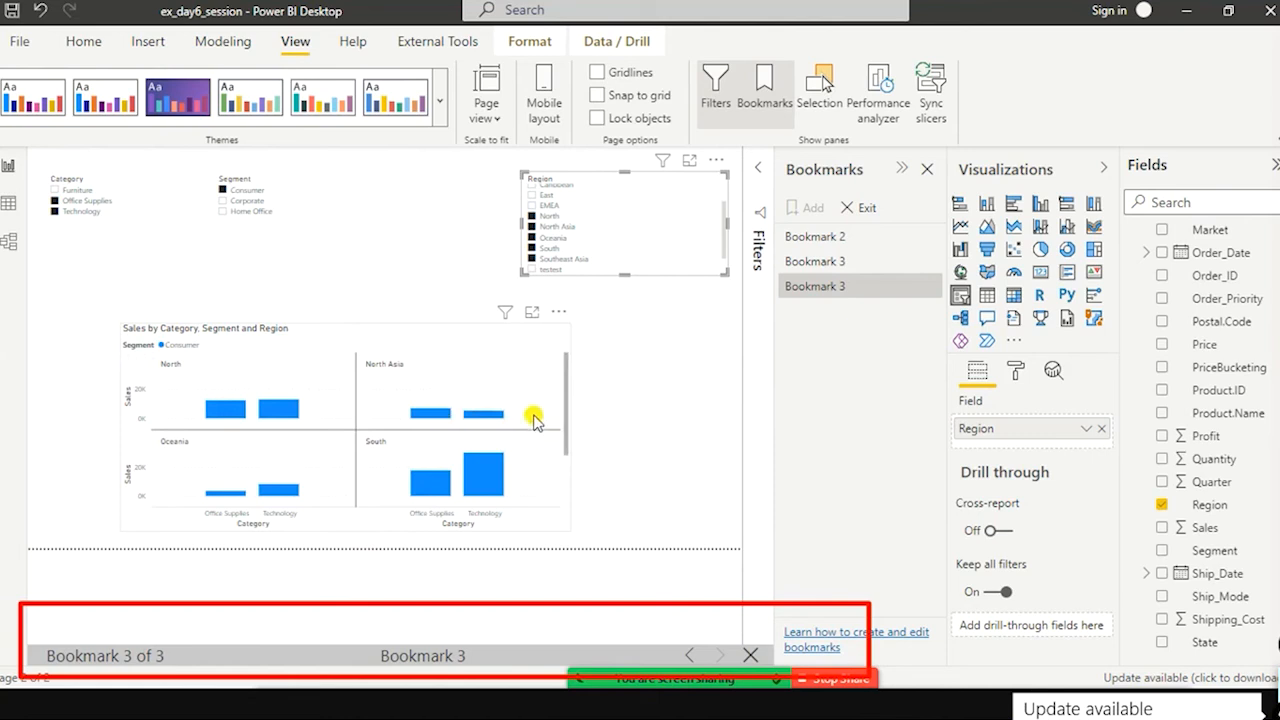
pyautogui.scroll(-2, 533, 418)
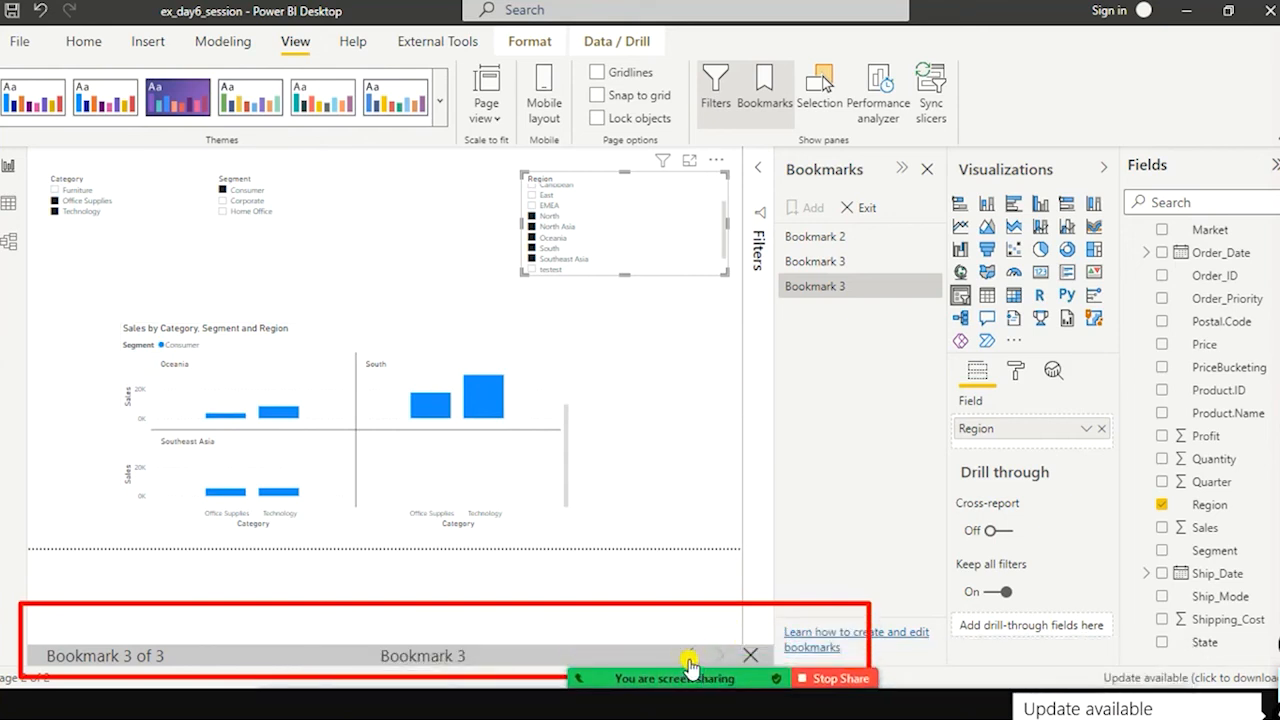
# Step: Step the slideshow back to Bookmark 2, then shift the Sales chart slightly up and left and make it narrower
pyautogui.click(688, 657)
pyautogui.click(689, 657)
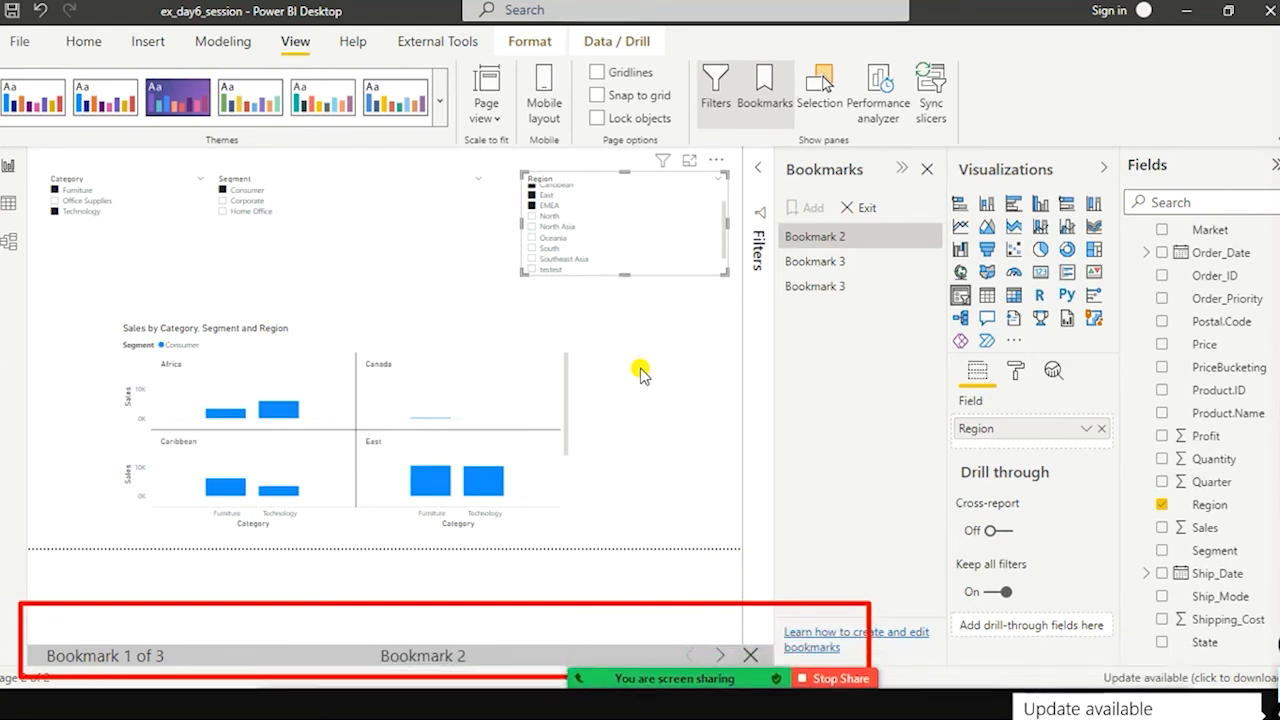
pyautogui.moveTo(526, 389); pyautogui.dragTo(499, 378)
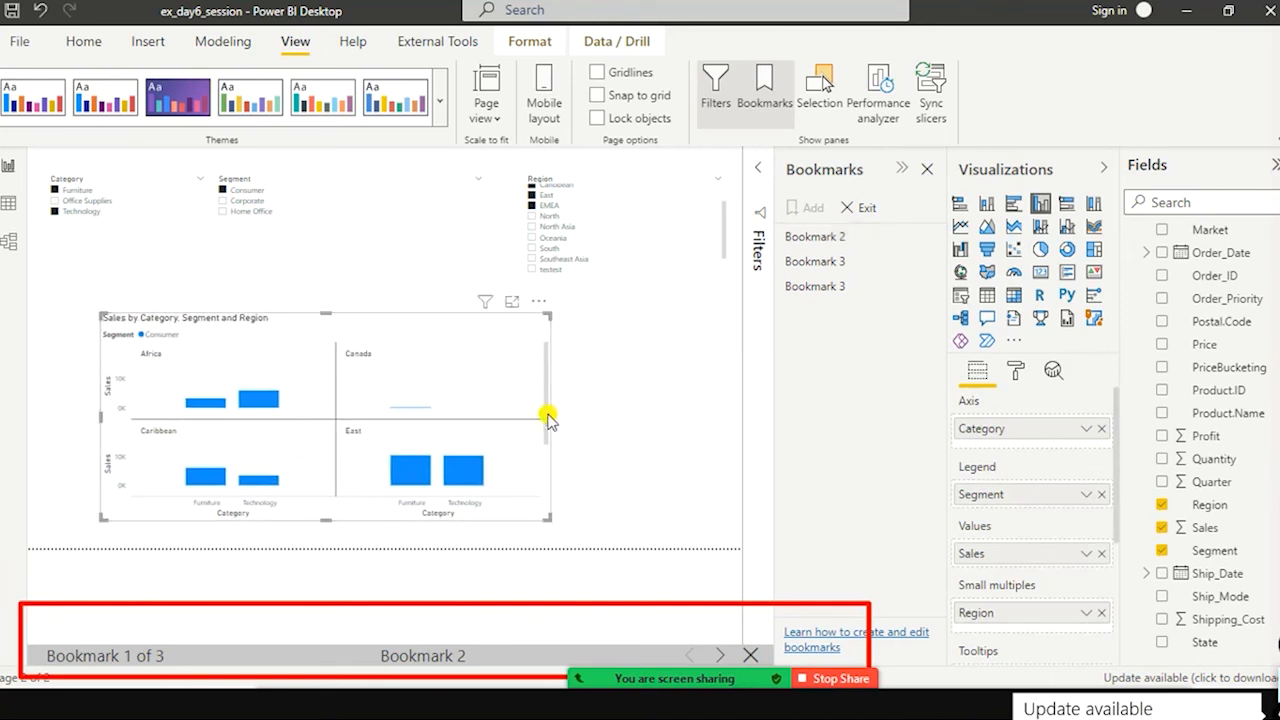
pyautogui.moveTo(520, 413); pyautogui.dragTo(506, 413)
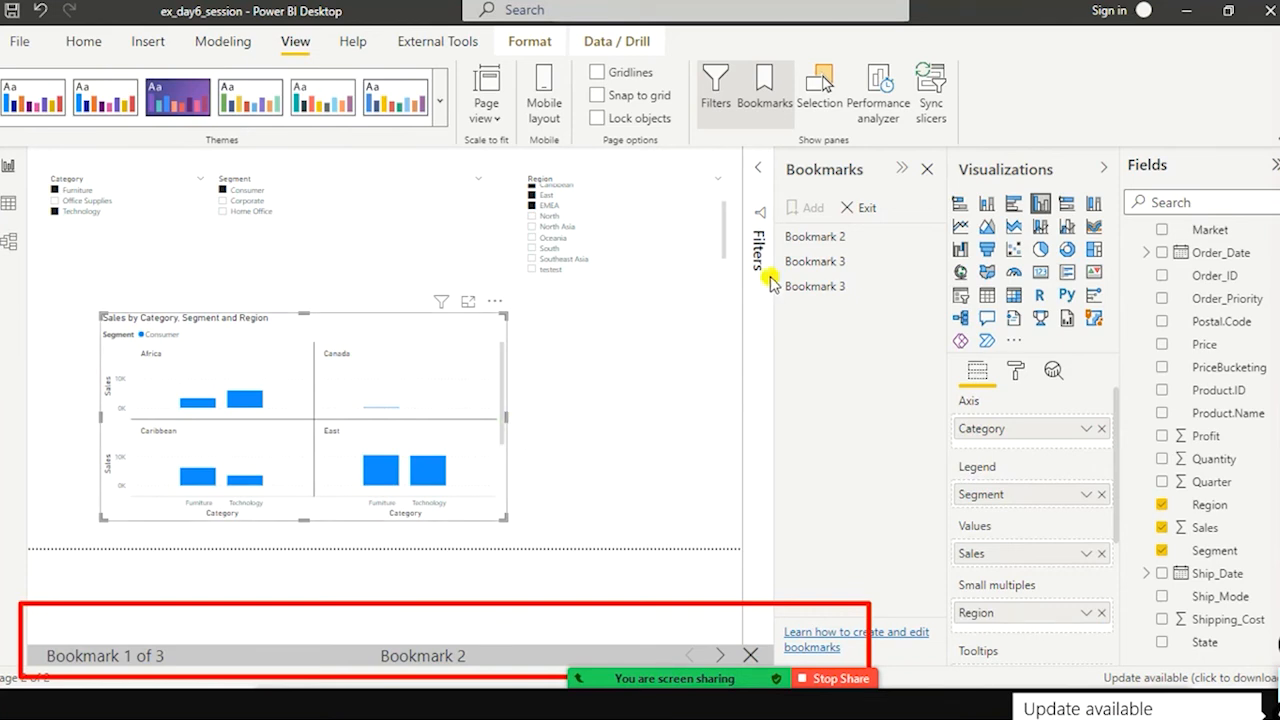
# Step: Apply Bookmark 2 and then the Corporate Bookmark 3, and check the latter's Region slicer selection
pyautogui.click(824, 242)
pyautogui.click(804, 263)
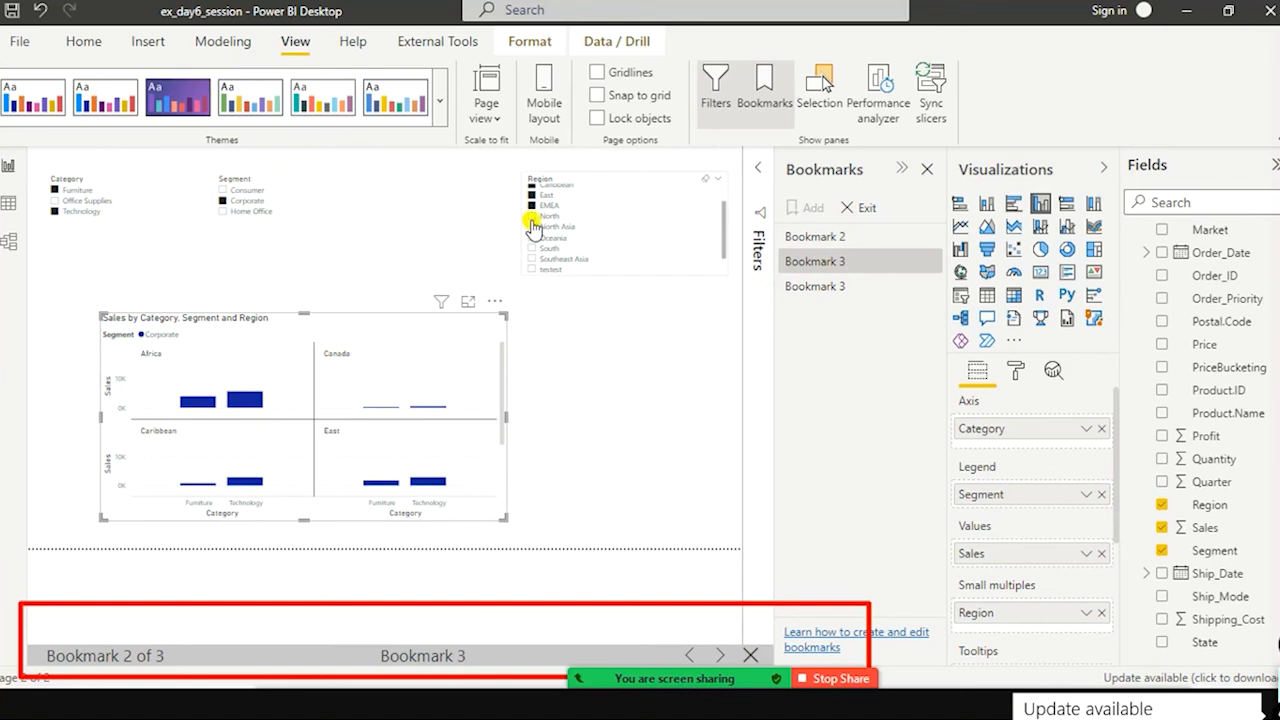
pyautogui.scroll(2, 590, 210)
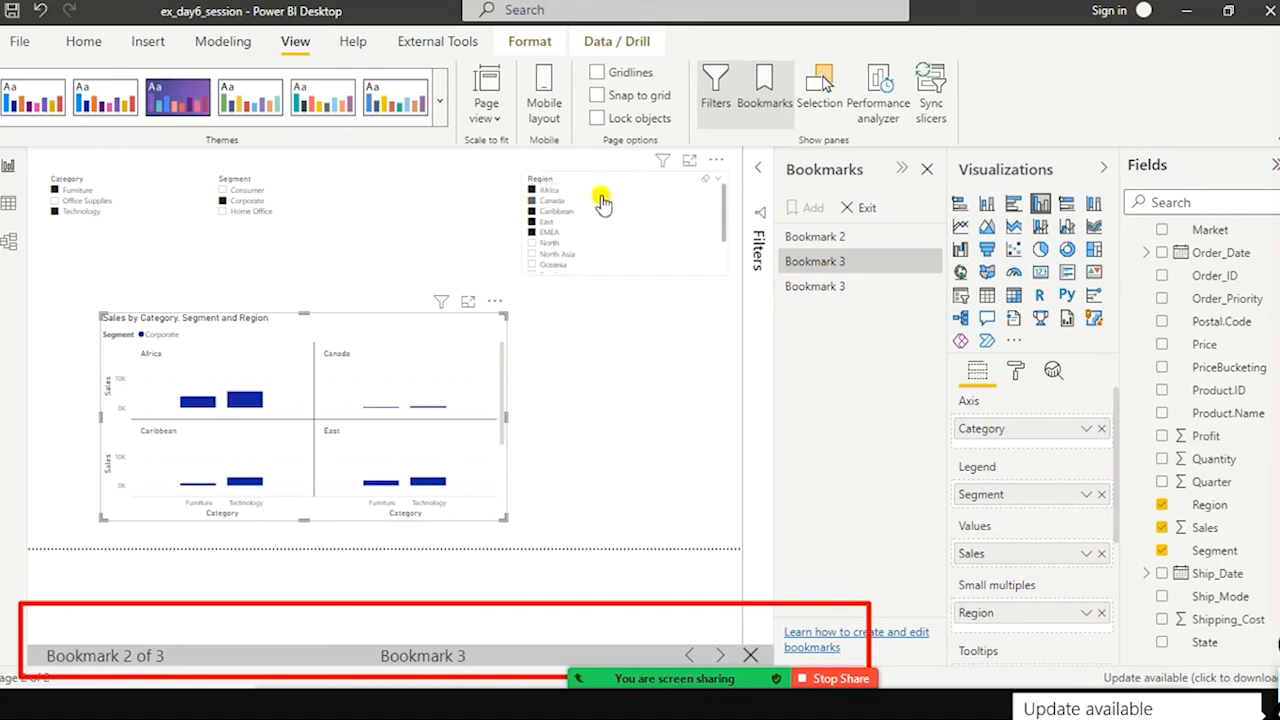
pyautogui.click(822, 264)
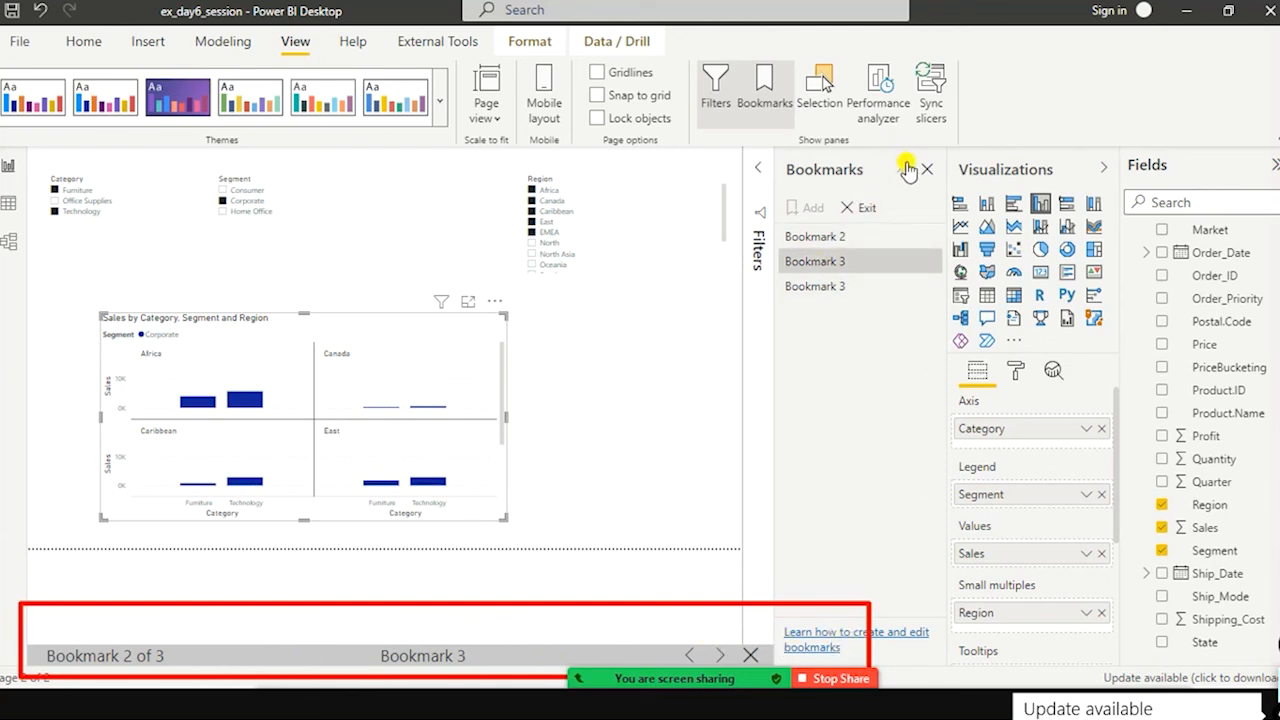
# Step: Exit the bookmark slideshow and rename the Corporate Bookmark 3 as AfricaToEMEARegion
pyautogui.click(860, 212)
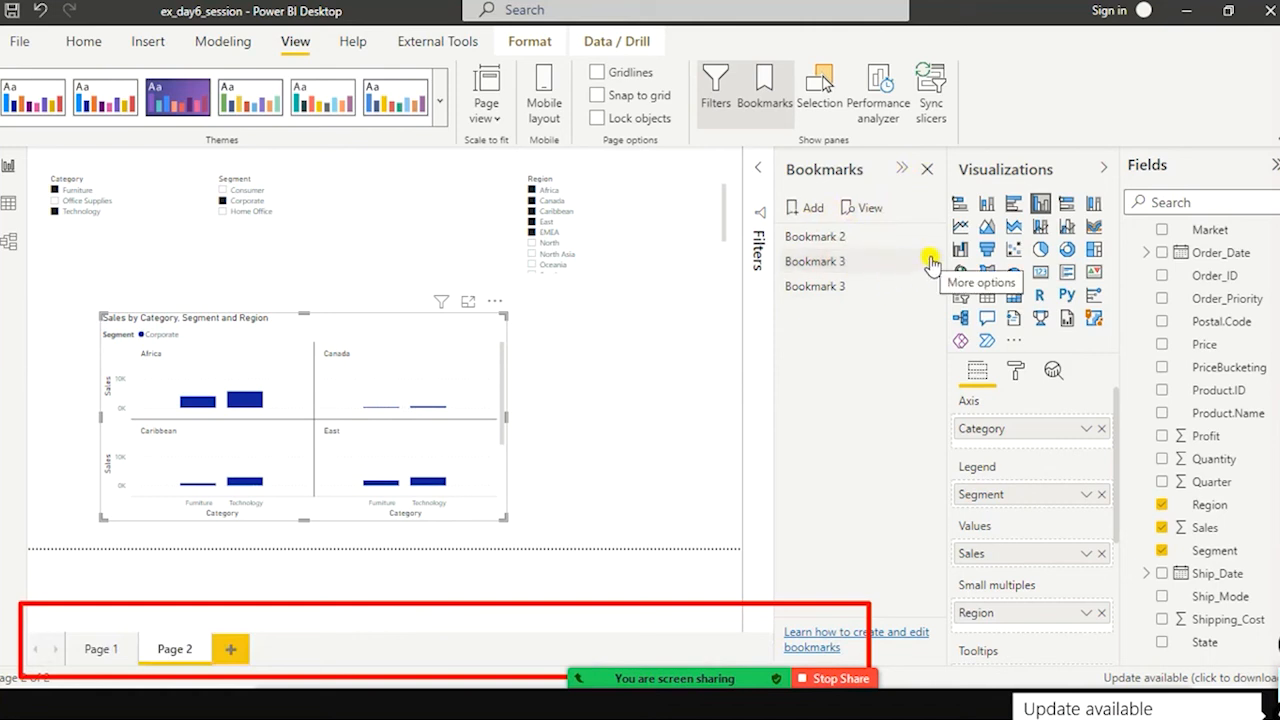
pyautogui.doubleClick(823, 262)
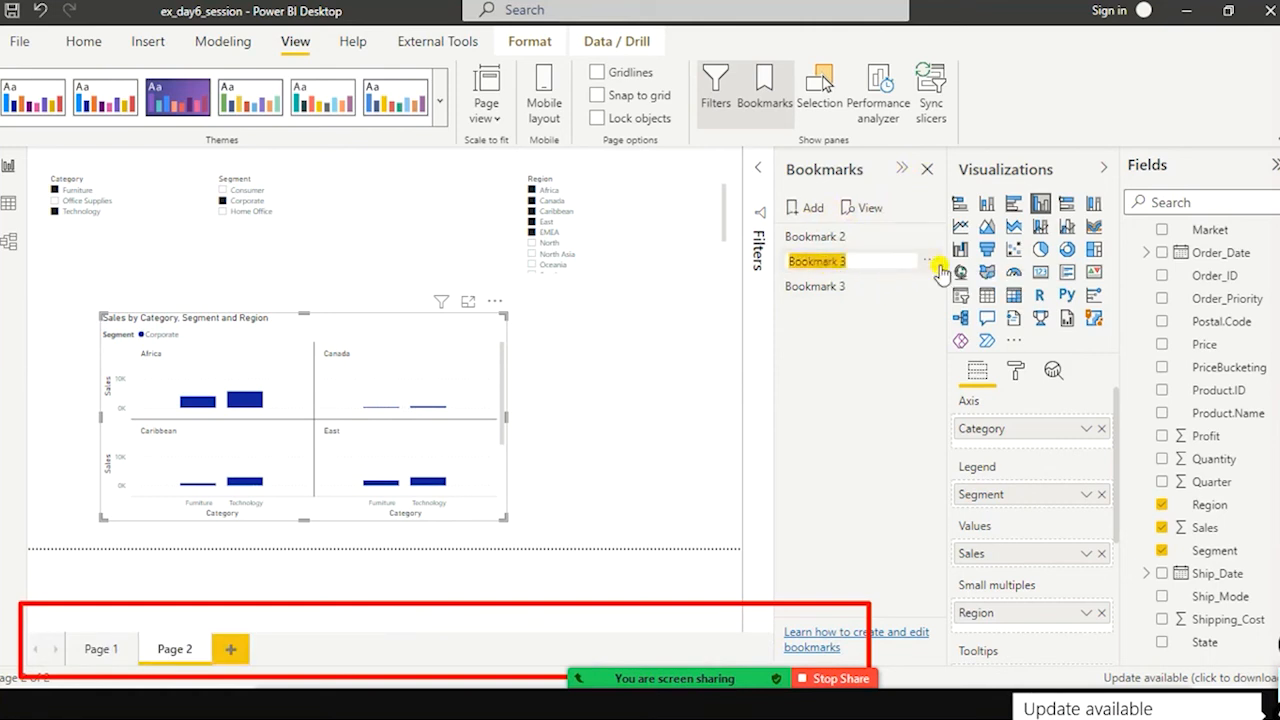
pyautogui.write('tP')
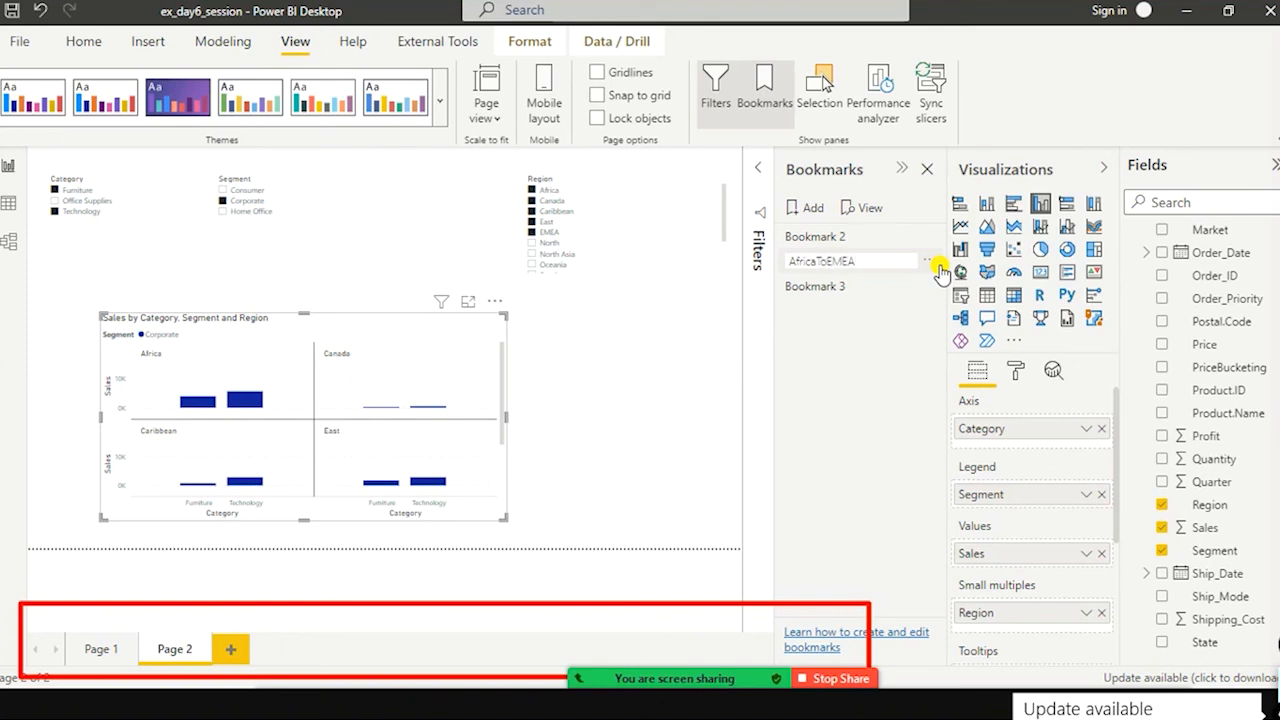
pyautogui.press('Return')
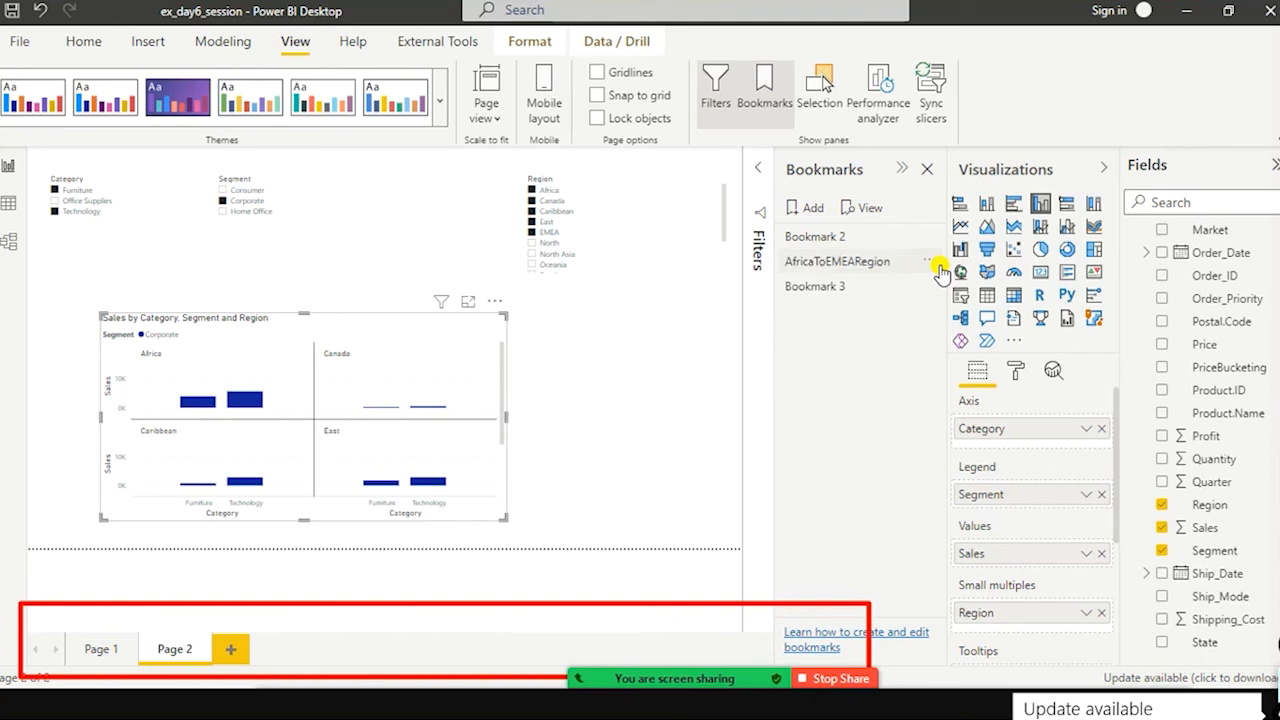
# Step: Apply the remaining Bookmark 3, check its Region selection, and rename it with a name beginning NorthToSEAsia_Consu
pyautogui.click(800, 288)
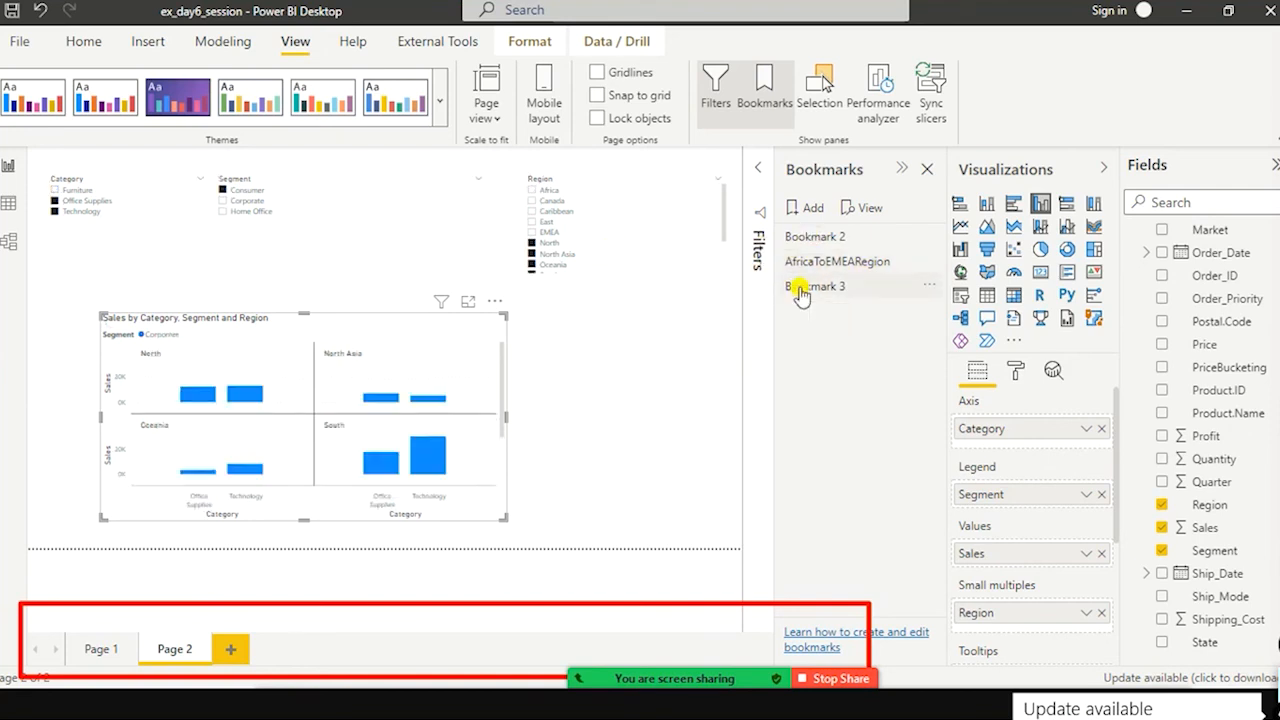
pyautogui.scroll(-1, 551, 250)
pyautogui.scroll(-1, 537, 268)
pyautogui.doubleClick(805, 288)
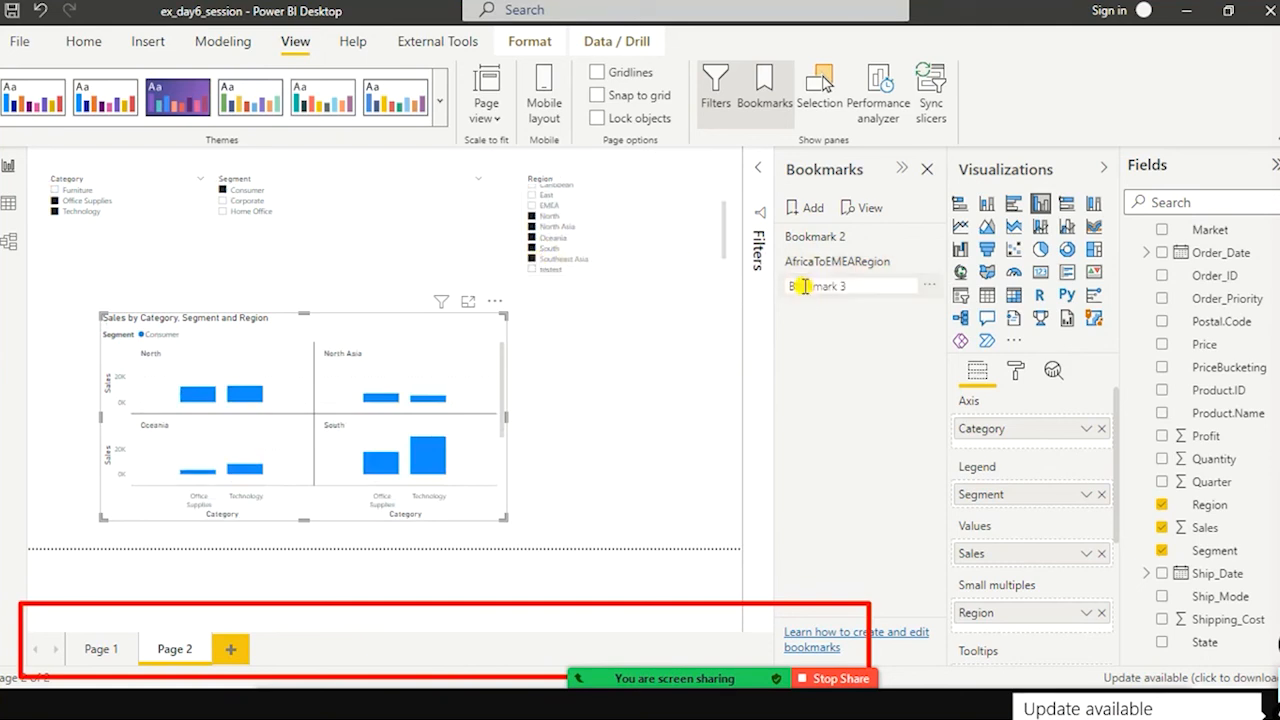
pyautogui.write('N')
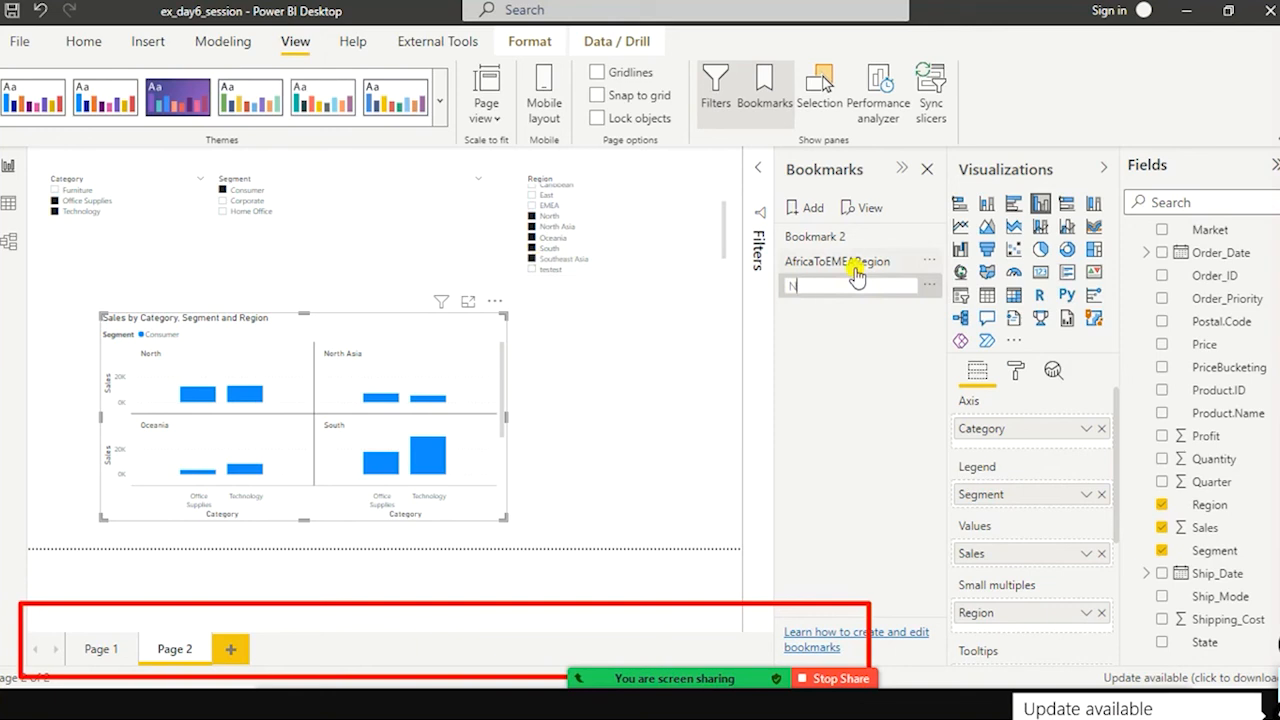
pyautogui.write('orthToSEAsia_Consumer')
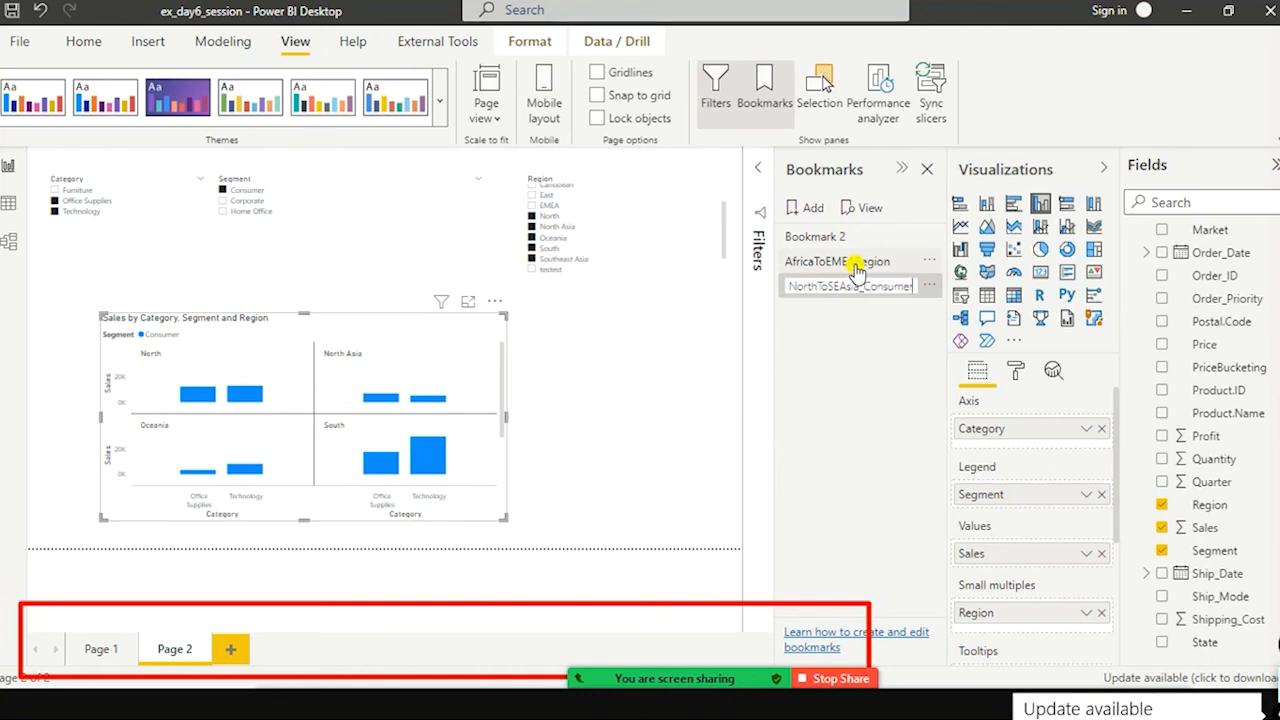
pyautogui.press('Return')
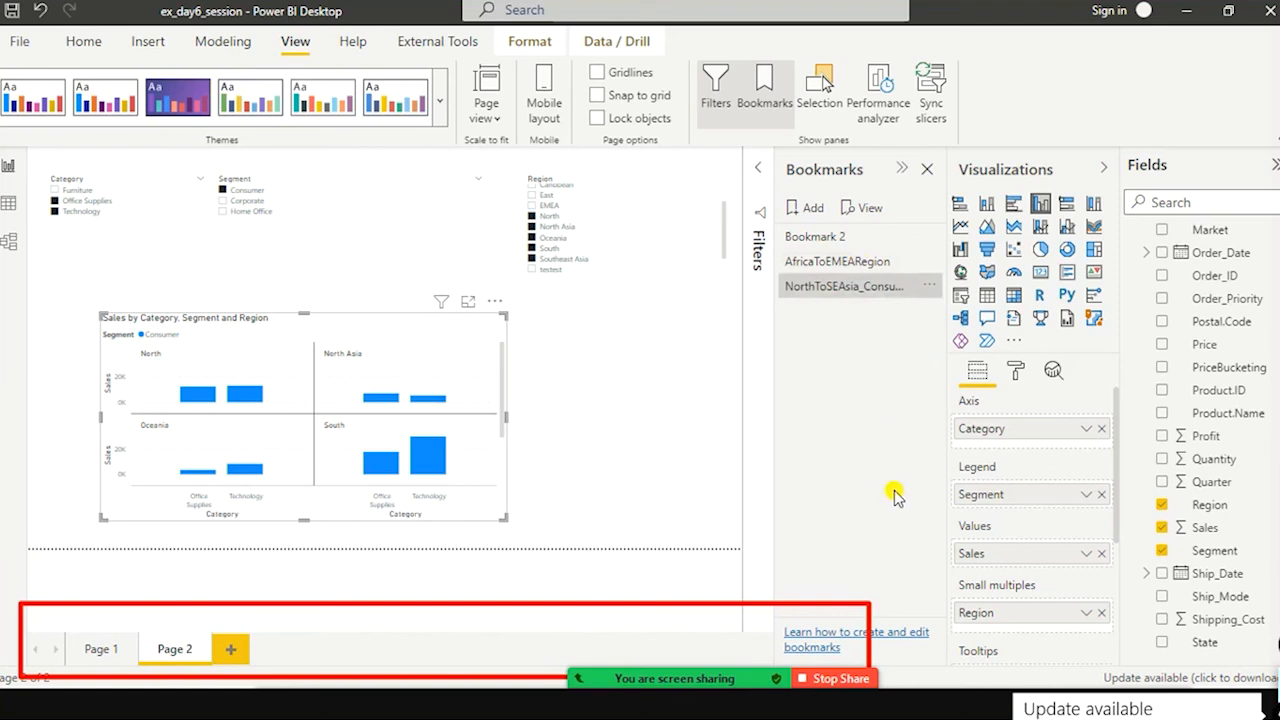
# Step: Apply the AfricaToEMEARegion bookmark and deselect the Sales chart on the canvas
pyautogui.click(823, 297)
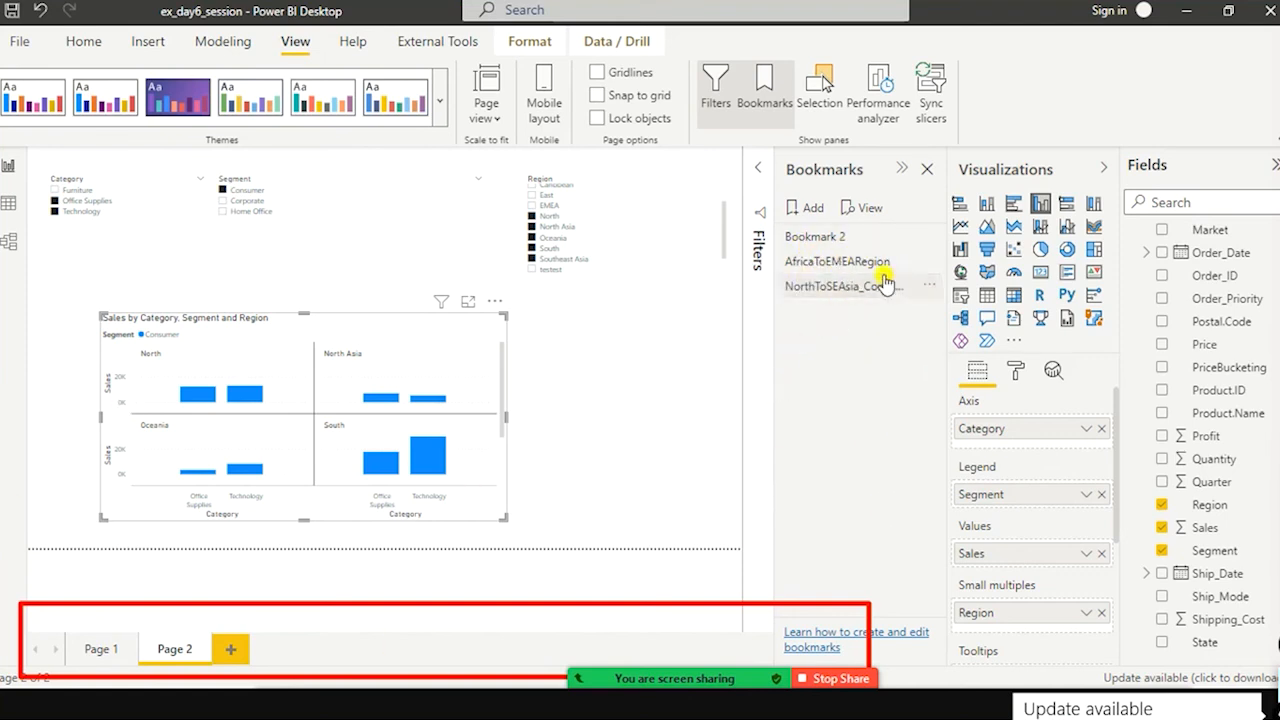
pyautogui.click(838, 265)
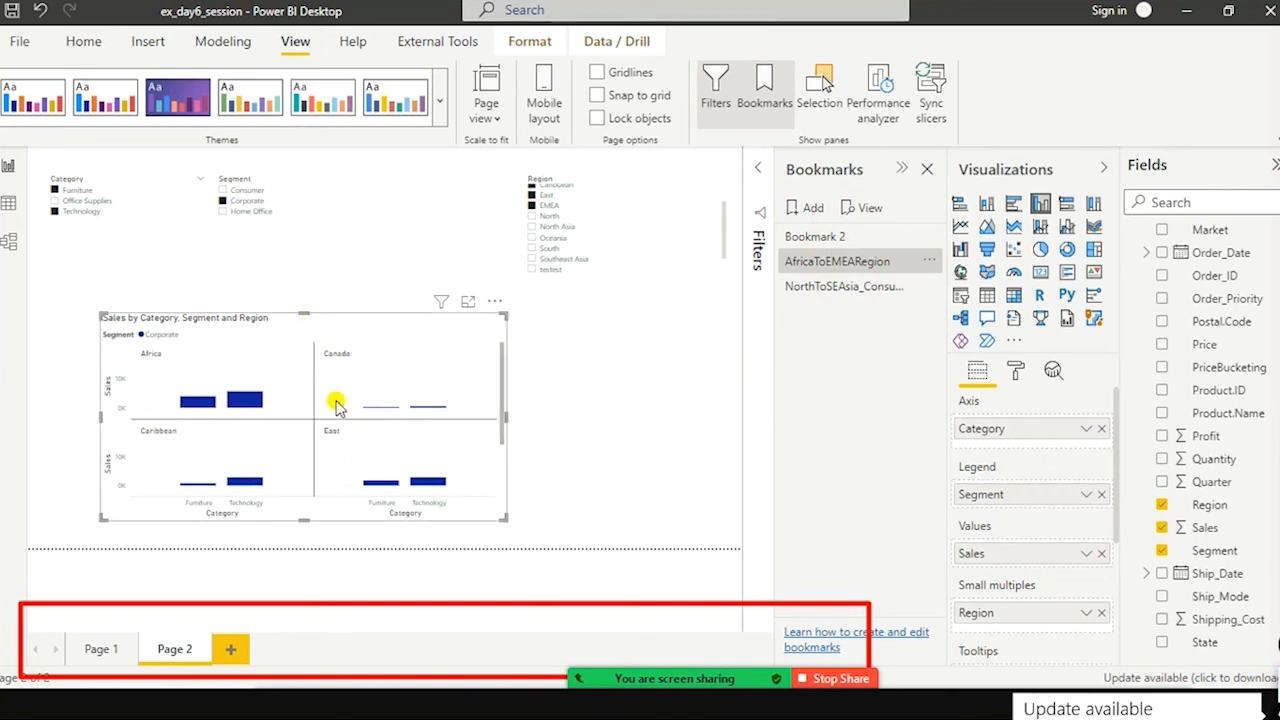
pyautogui.click(626, 370)
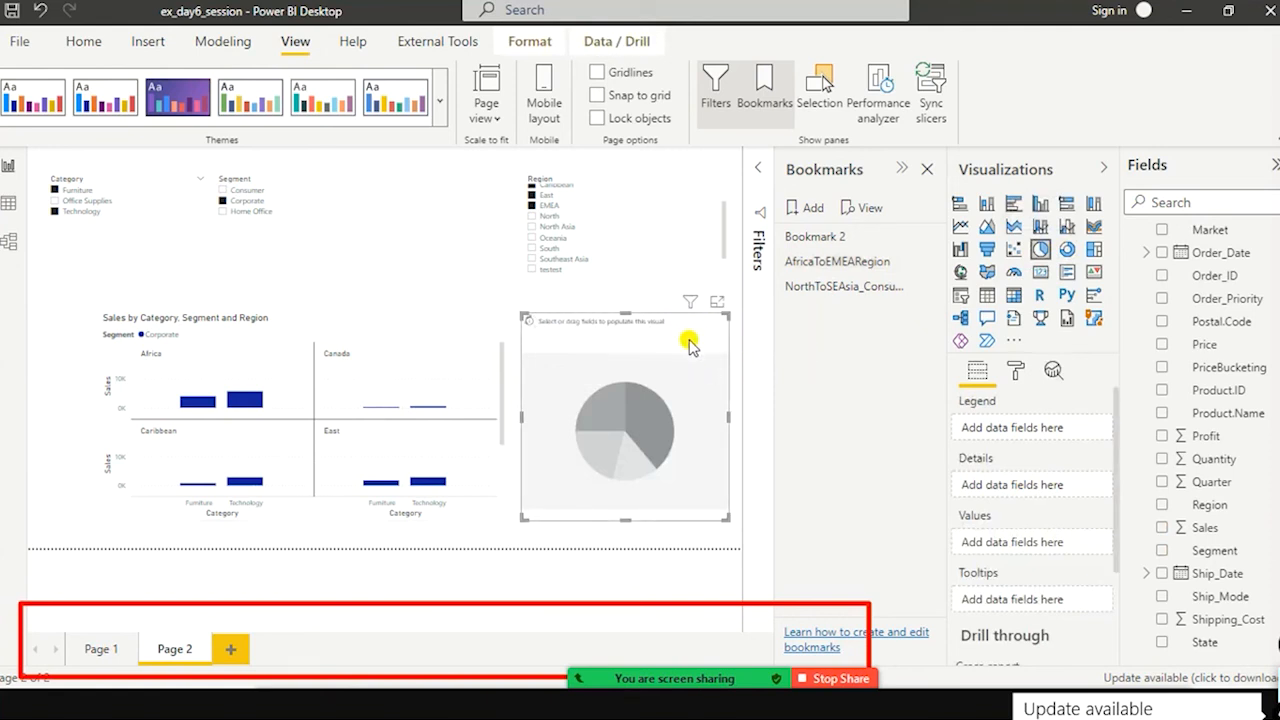
# Step: Replace the empty pie chart beside the column chart with a donut chart using Region as legend and Sales as values
pyautogui.press('Delete')
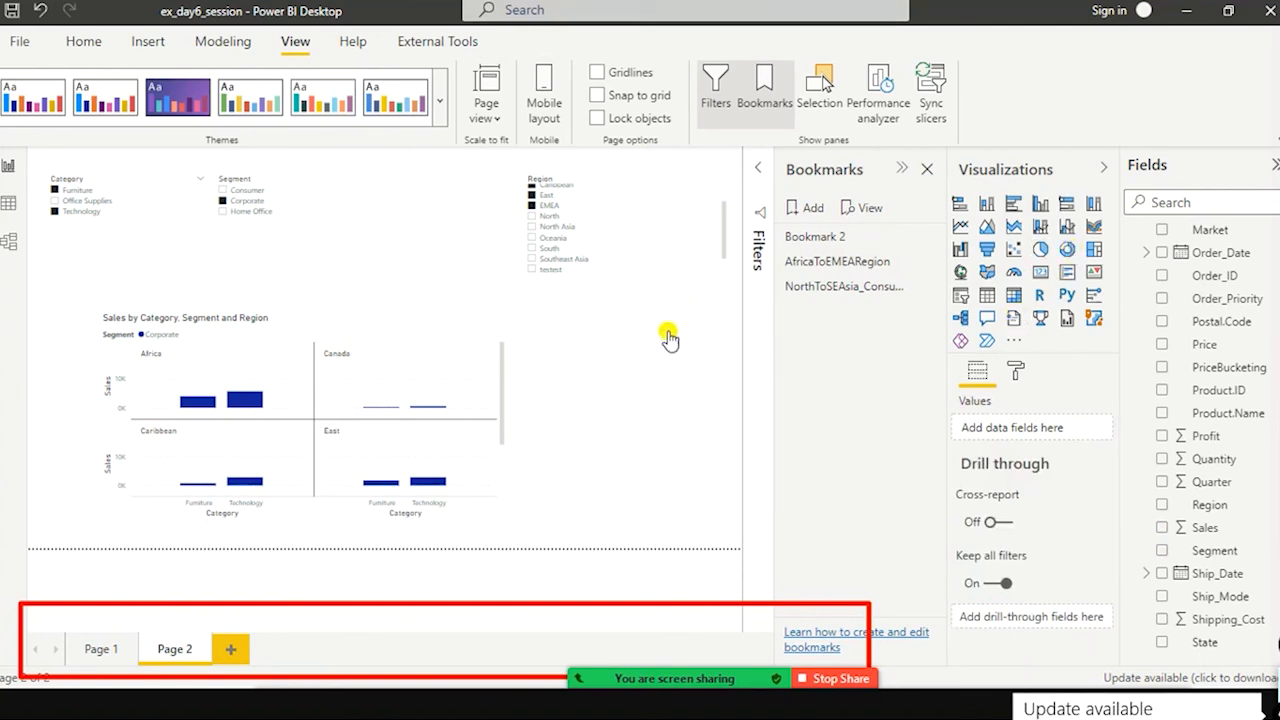
pyautogui.hotkey('ctrl', 'z')
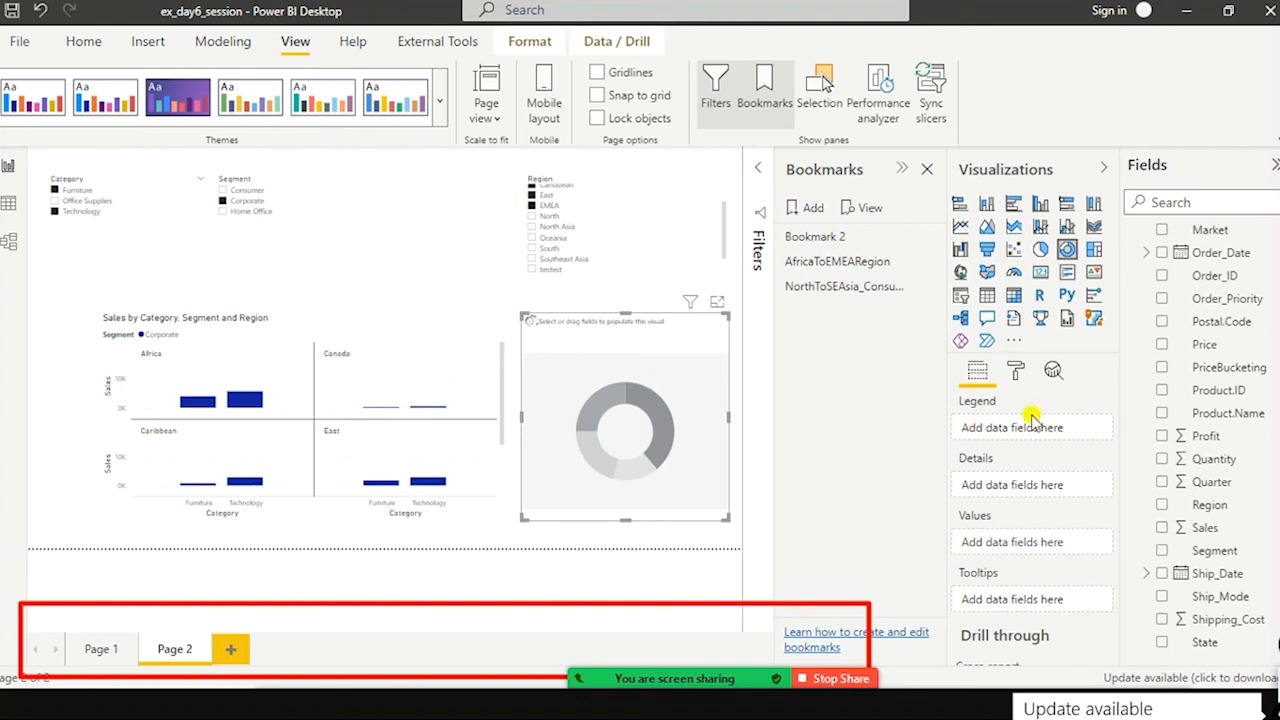
pyautogui.scroll(-1, 1229, 452)
pyautogui.scroll(5, 1229, 448)
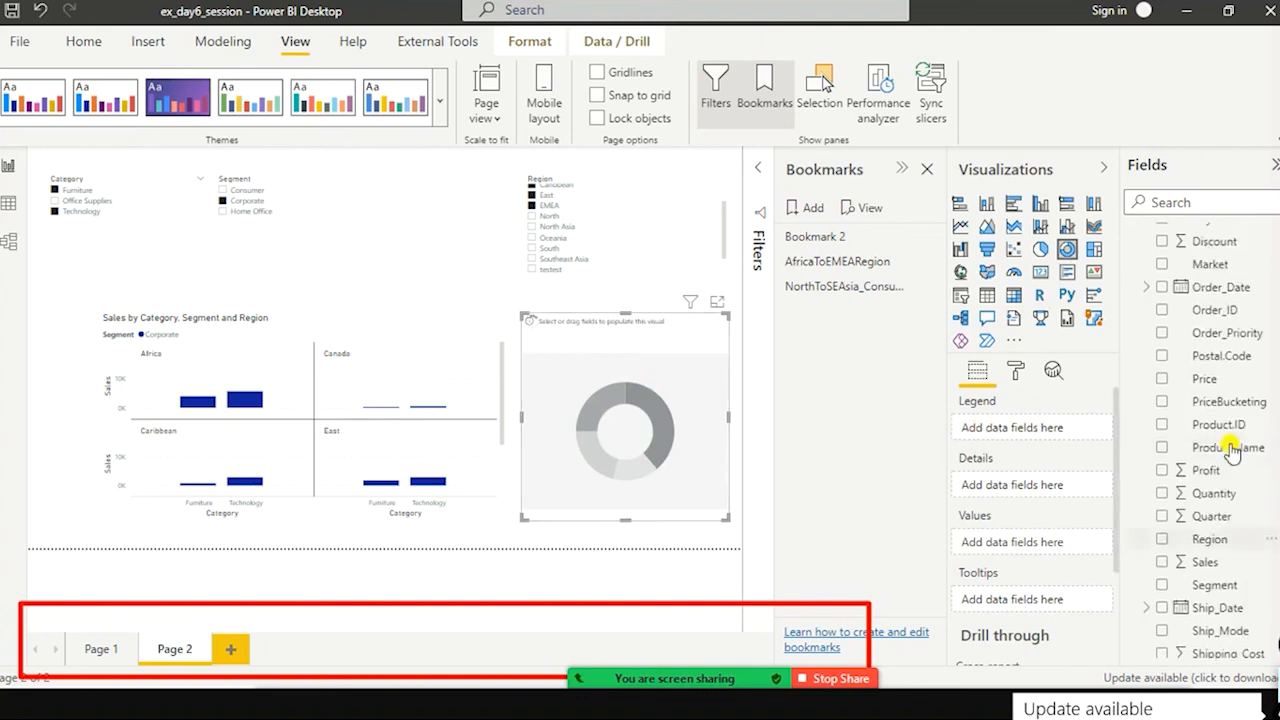
pyautogui.scroll(-6, 1240, 420)
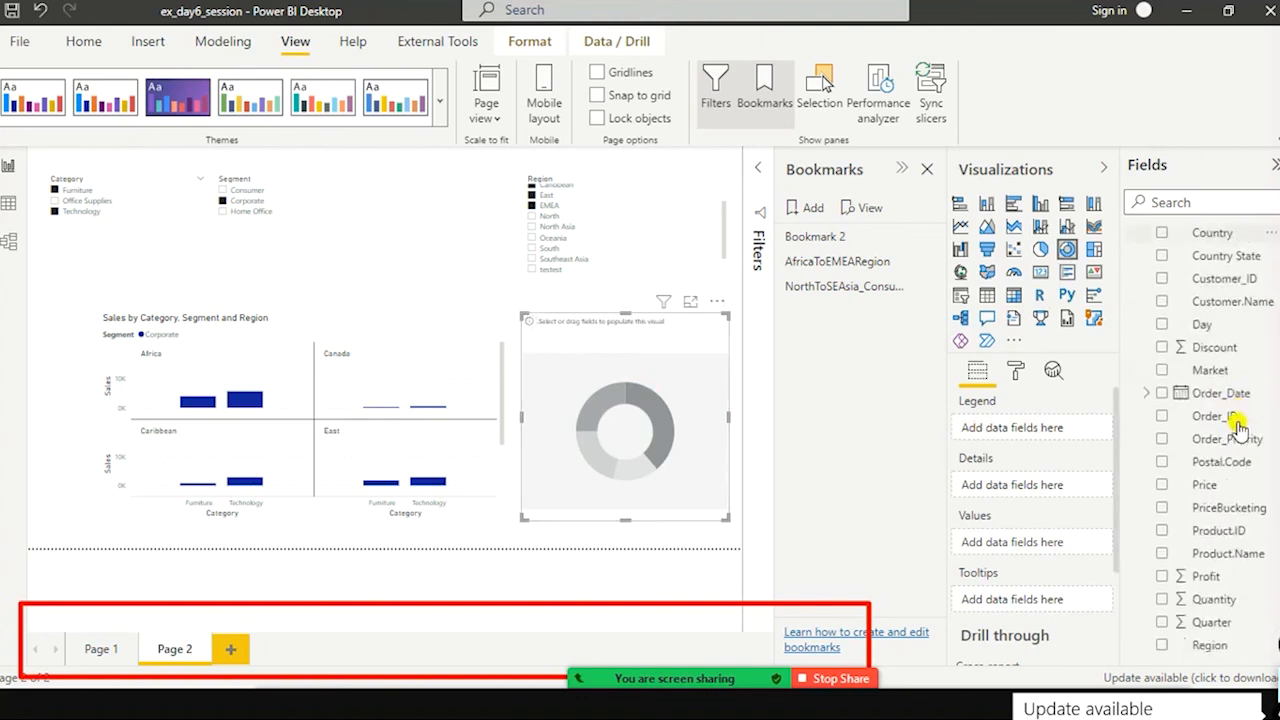
pyautogui.moveTo(1210, 440); pyautogui.dragTo(642, 416)
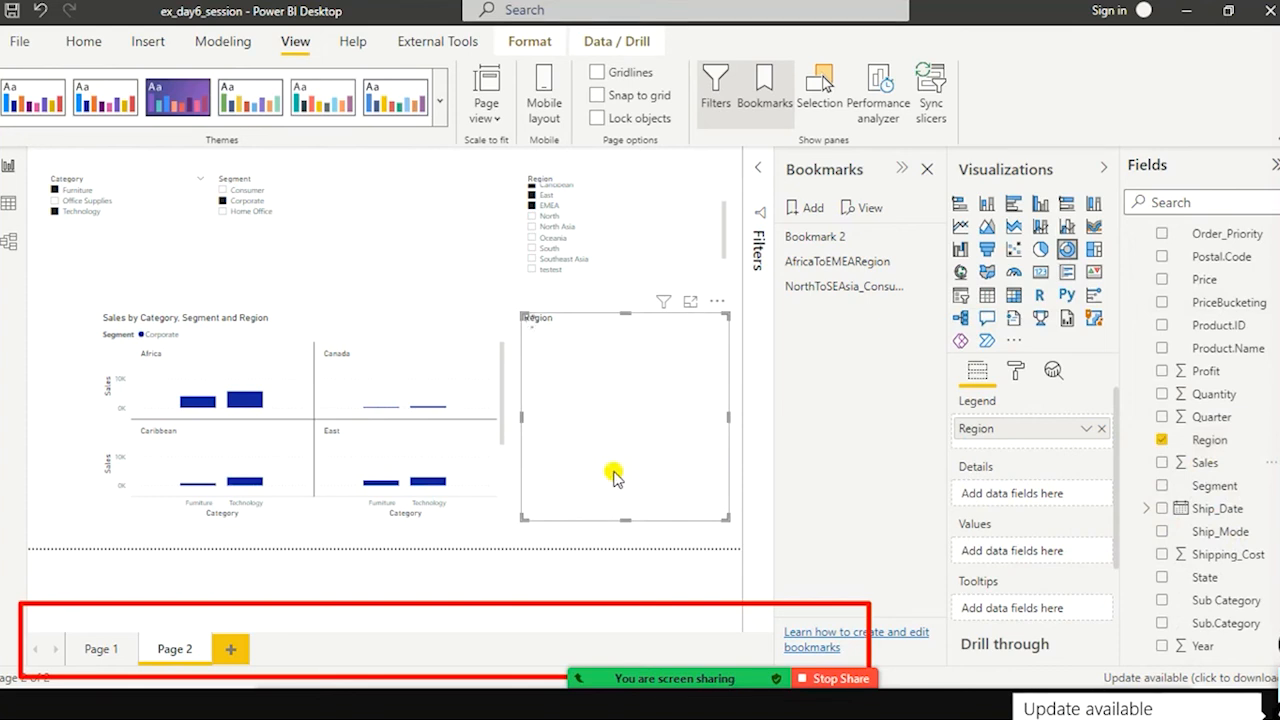
pyautogui.moveTo(1200, 465); pyautogui.dragTo(580, 395)
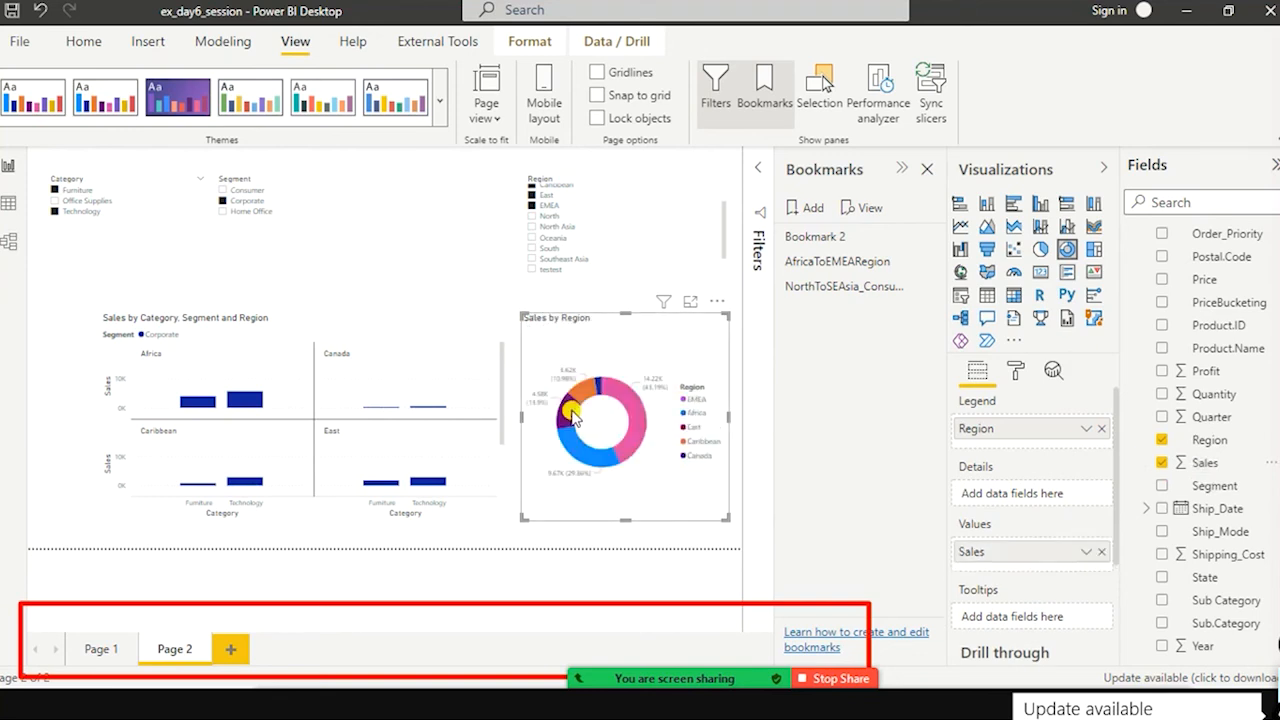
# Step: Spotlight the Sales by Region donut chart and widen it towards the column chart
pyautogui.click(226, 205)
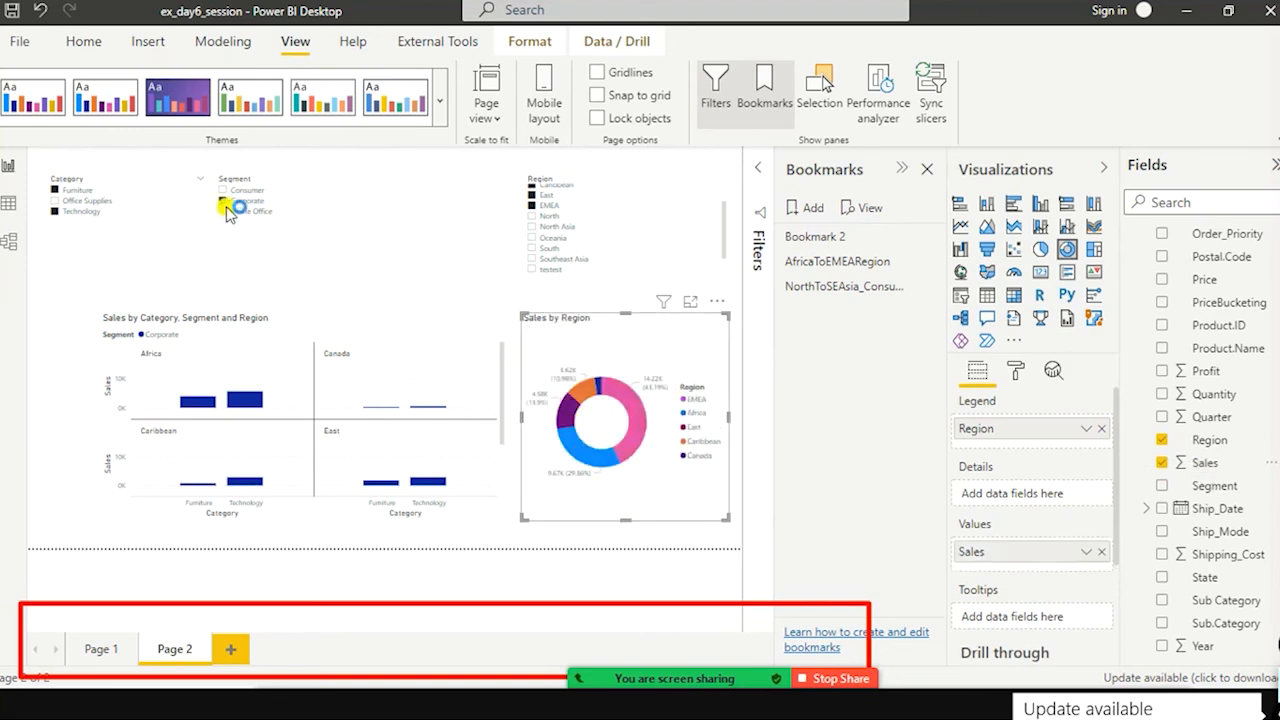
pyautogui.click(720, 302)
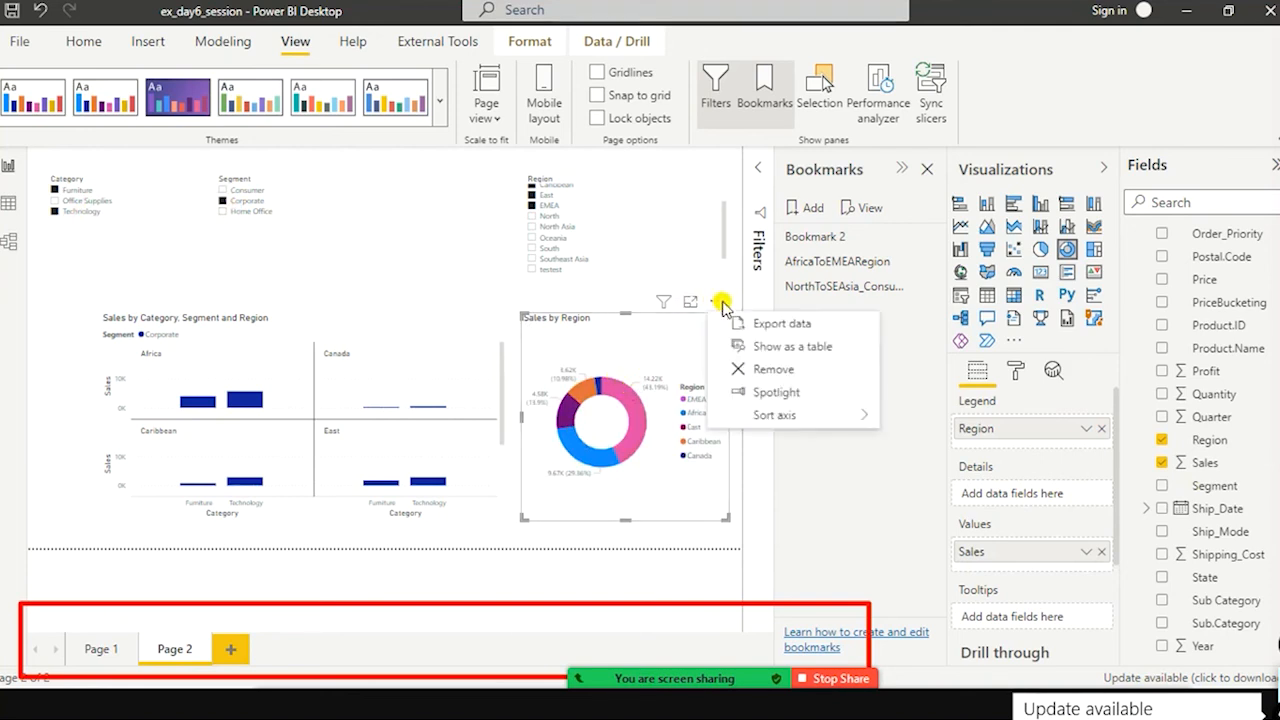
pyautogui.click(762, 394)
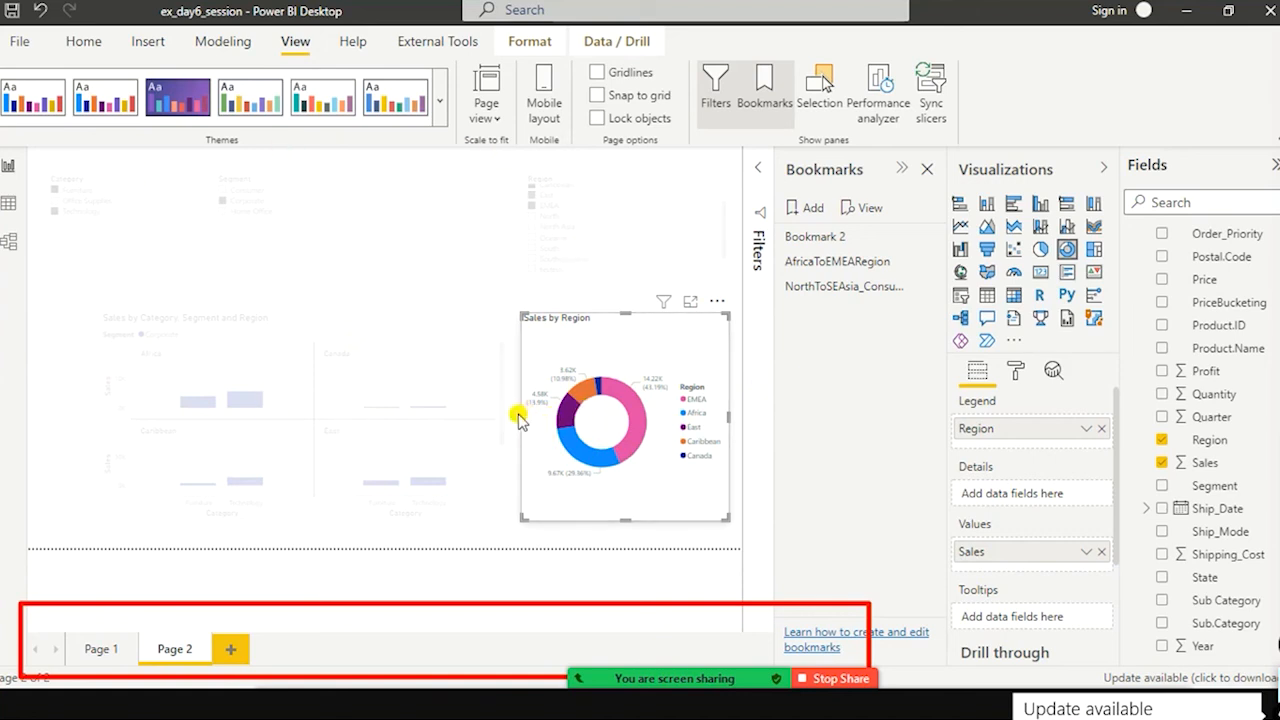
pyautogui.moveTo(522, 417); pyautogui.dragTo(360, 418)
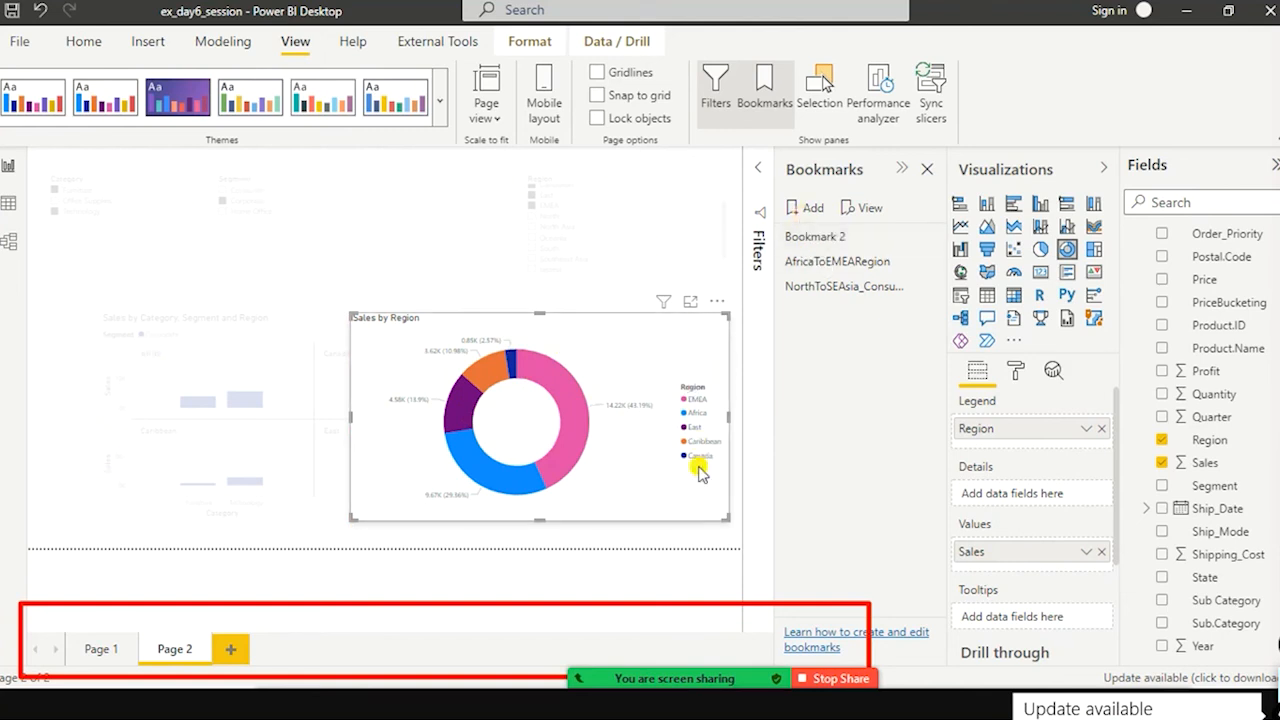
# Step: Add a bookmark of the spotlighted donut chart and rename it with a name beginning Regionwise Sales EME
pyautogui.click(800, 216)
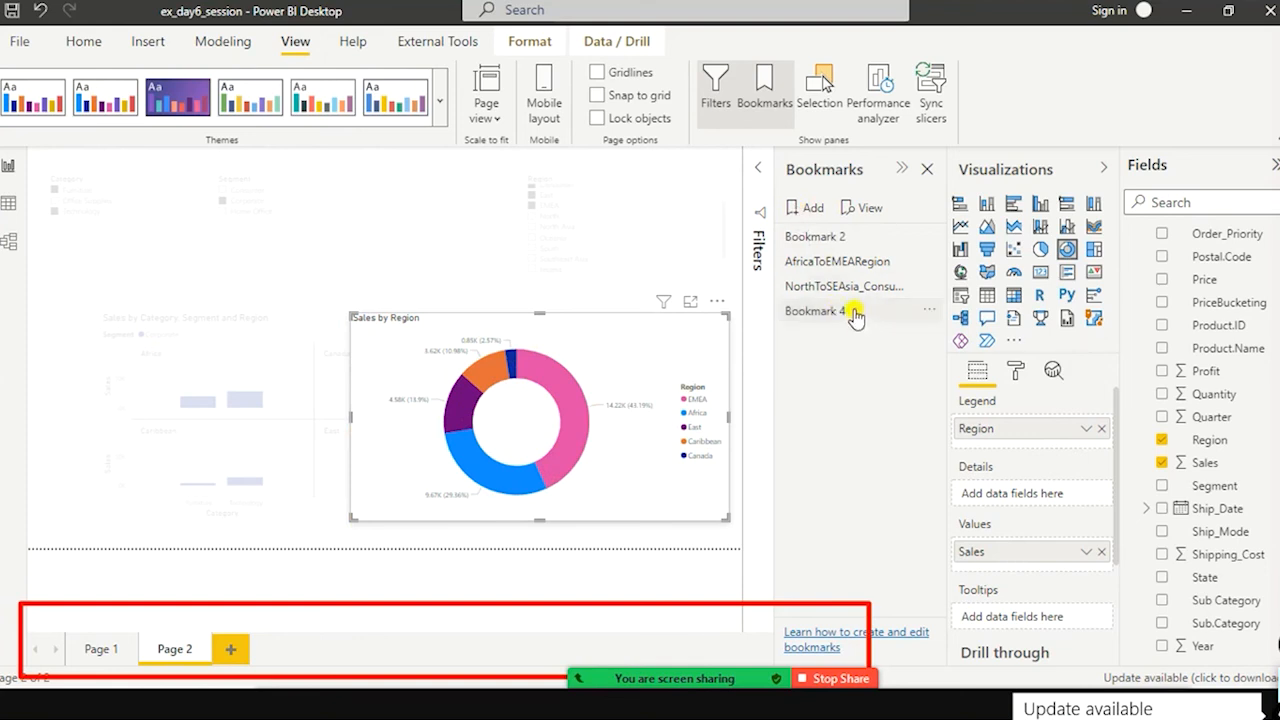
pyautogui.doubleClick(821, 311)
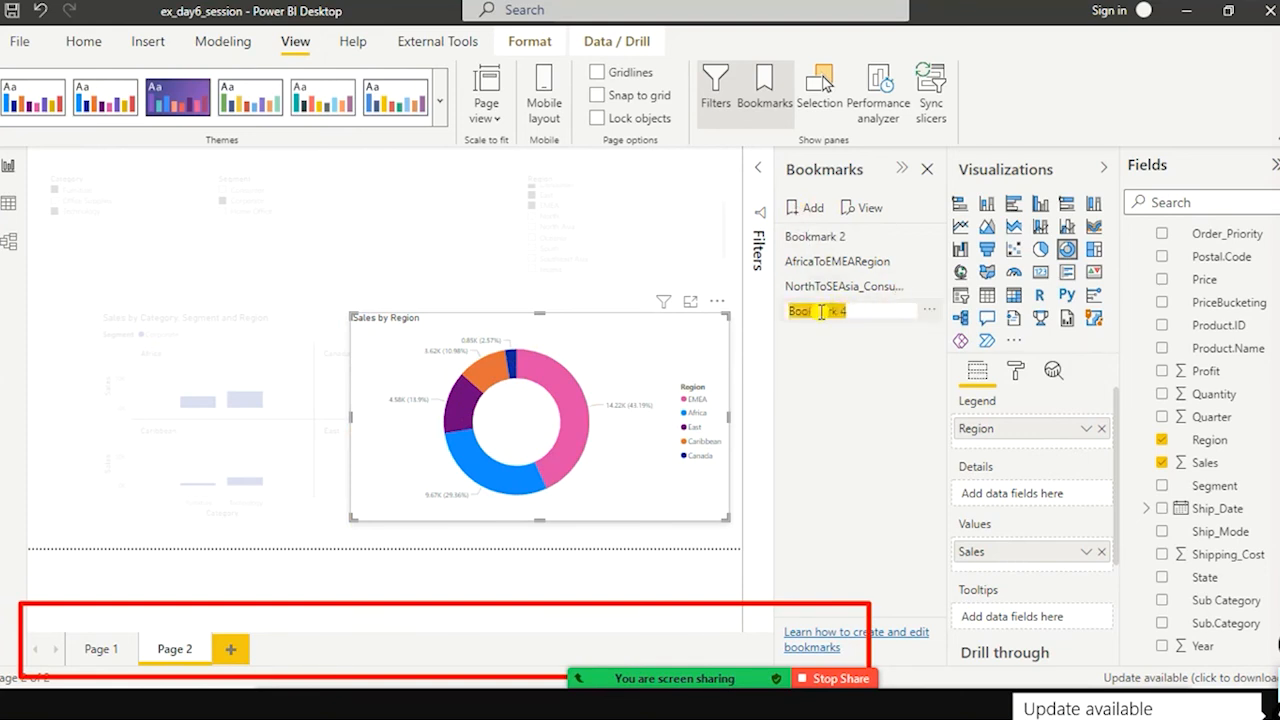
pyautogui.write('Regionwise Sales EMEA SE')
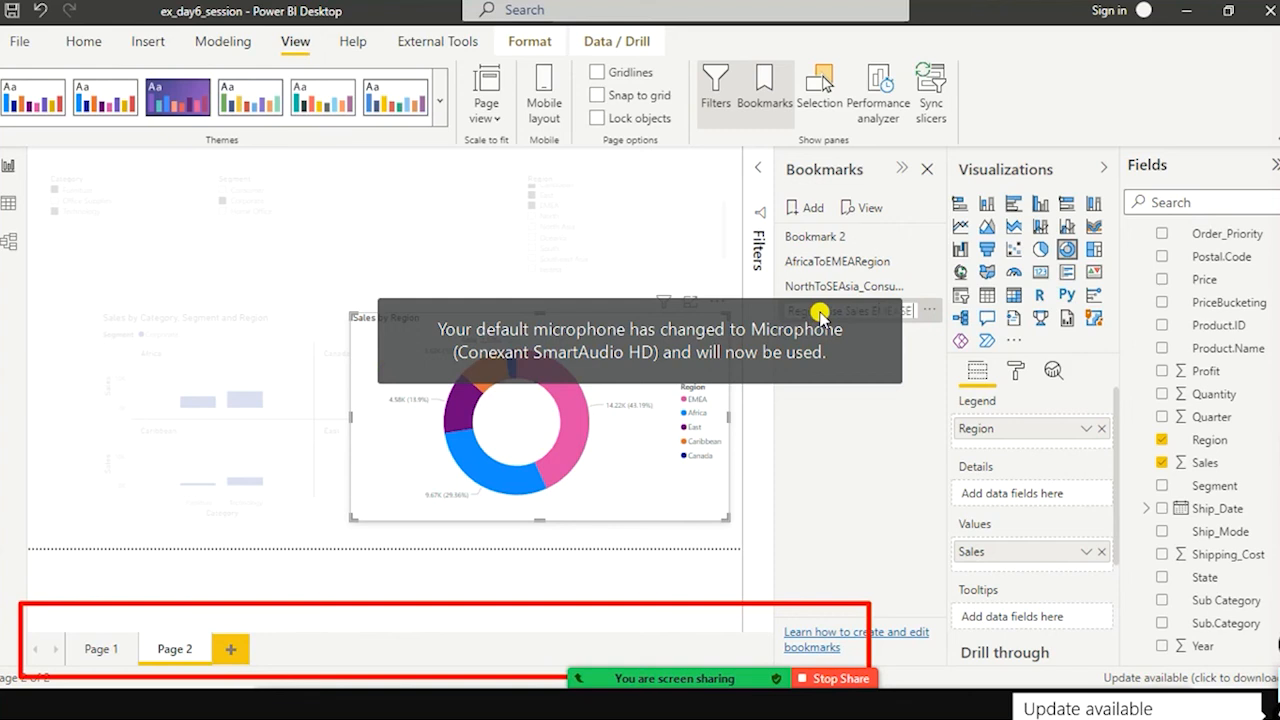
pyautogui.click(884, 498)
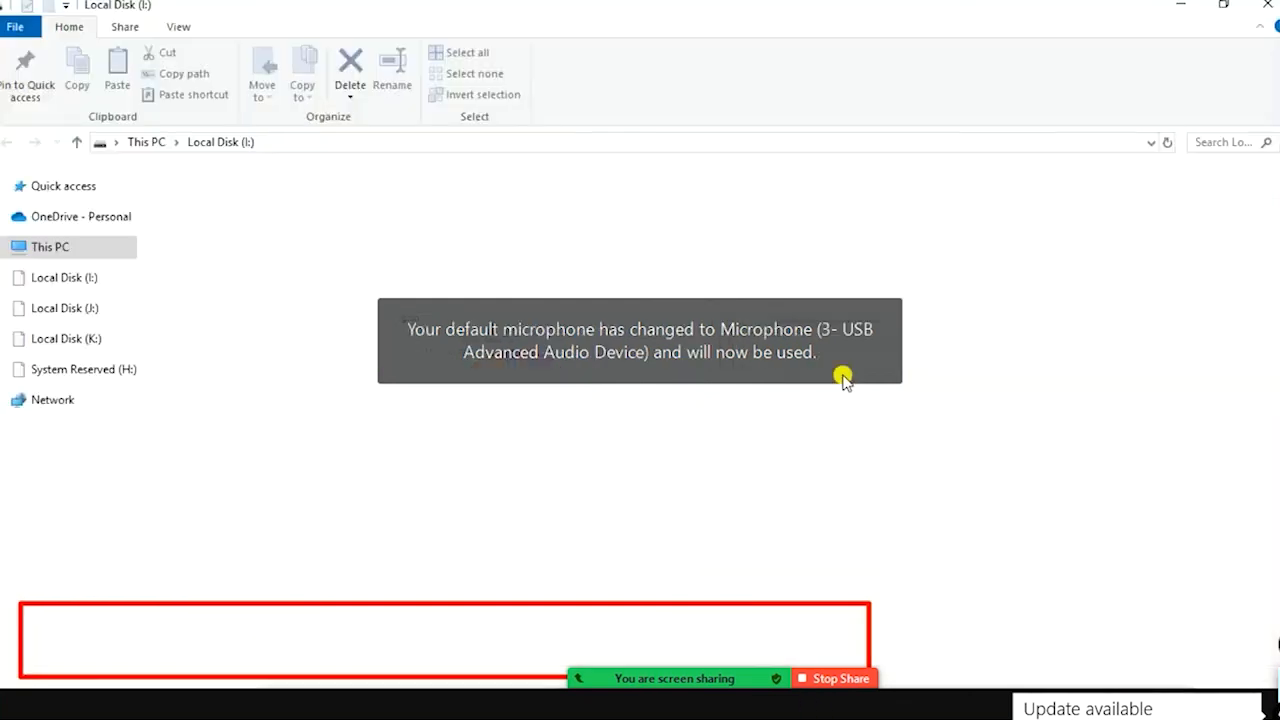
# Step: Close the File Explorer windows for the local disks and return to the Power BI report
pyautogui.click(1266, 10)
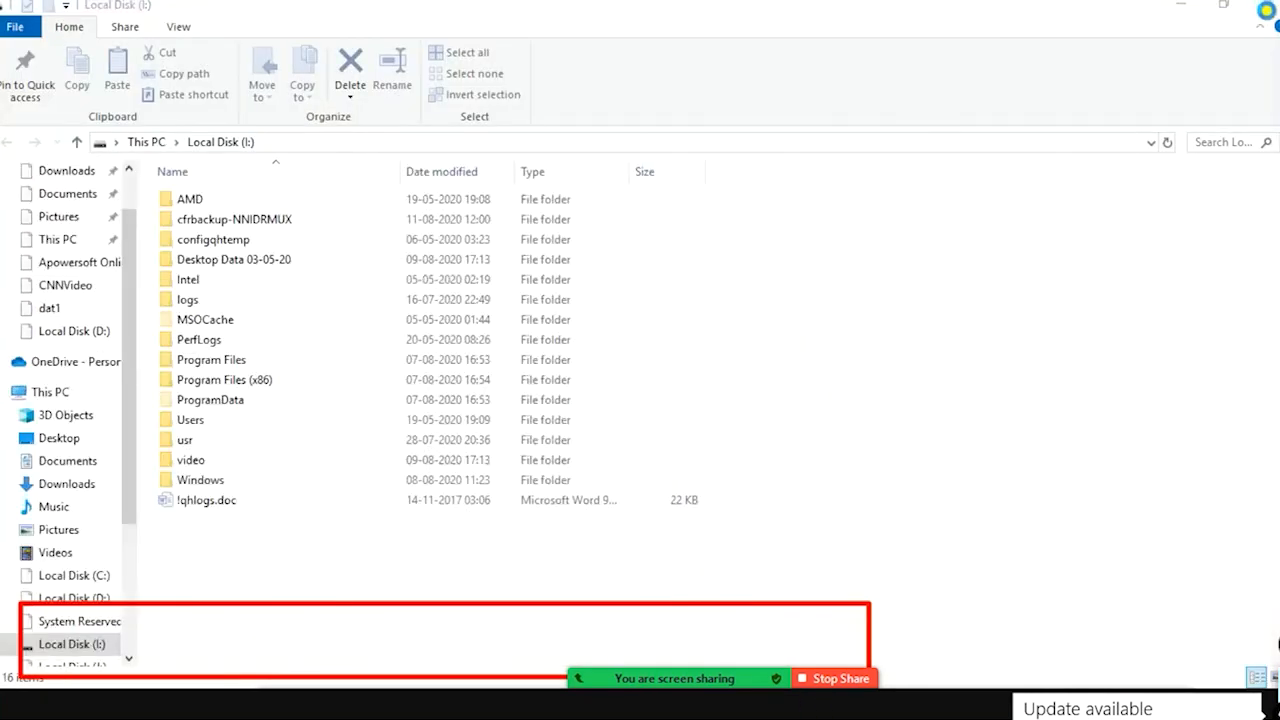
pyautogui.click(1266, 6)
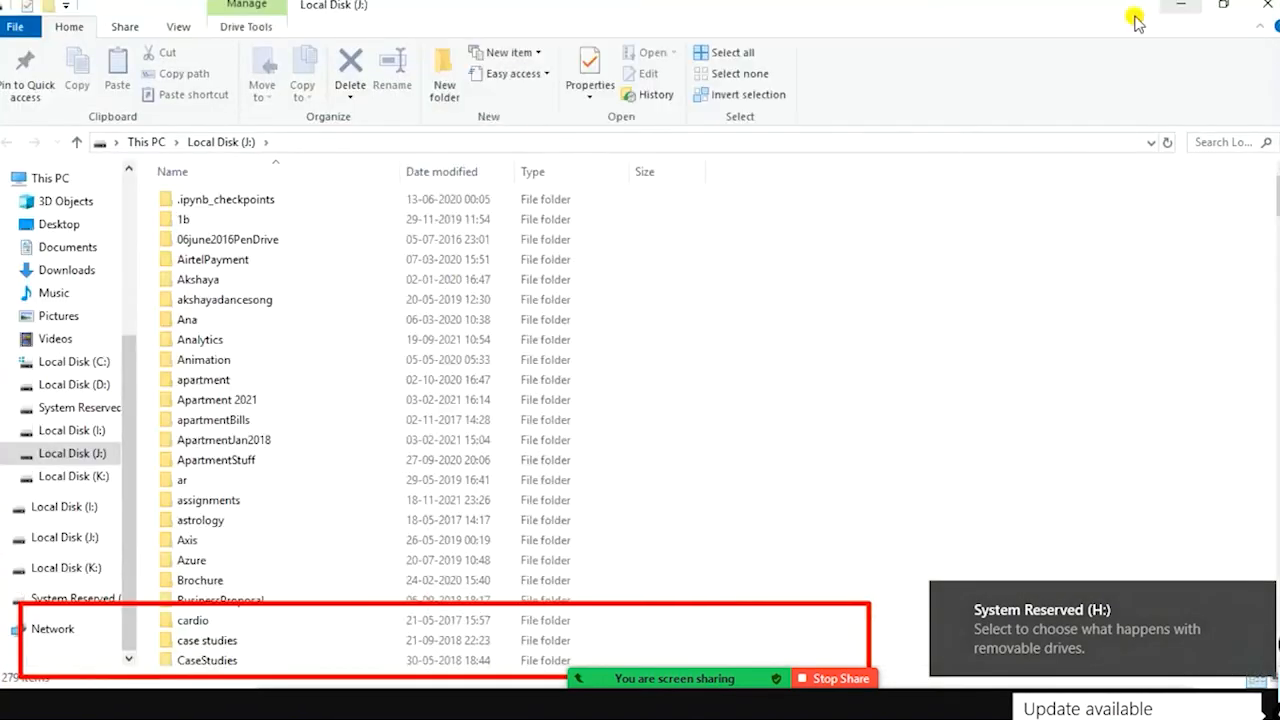
pyautogui.click(1266, 6)
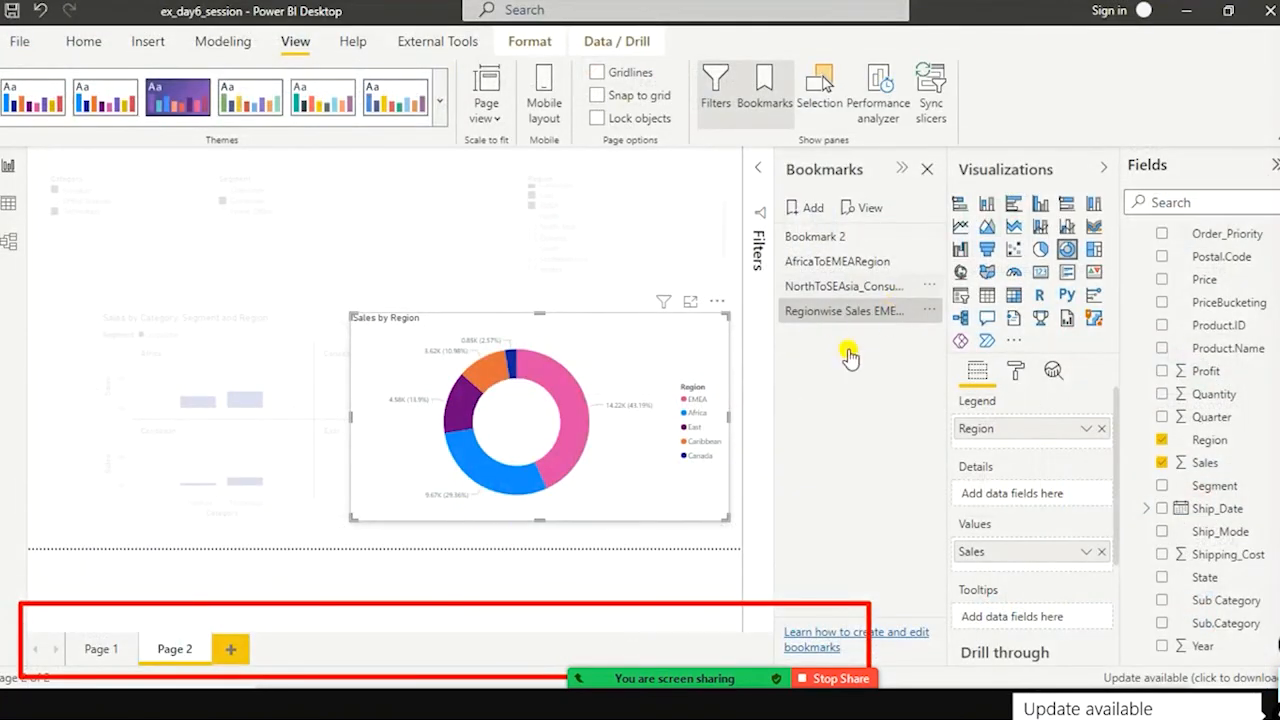
# Step: Move the Zoom meeting controls and the screen recorder bar, then start recording the meeting on this computer
pyautogui.moveTo(671, 712)
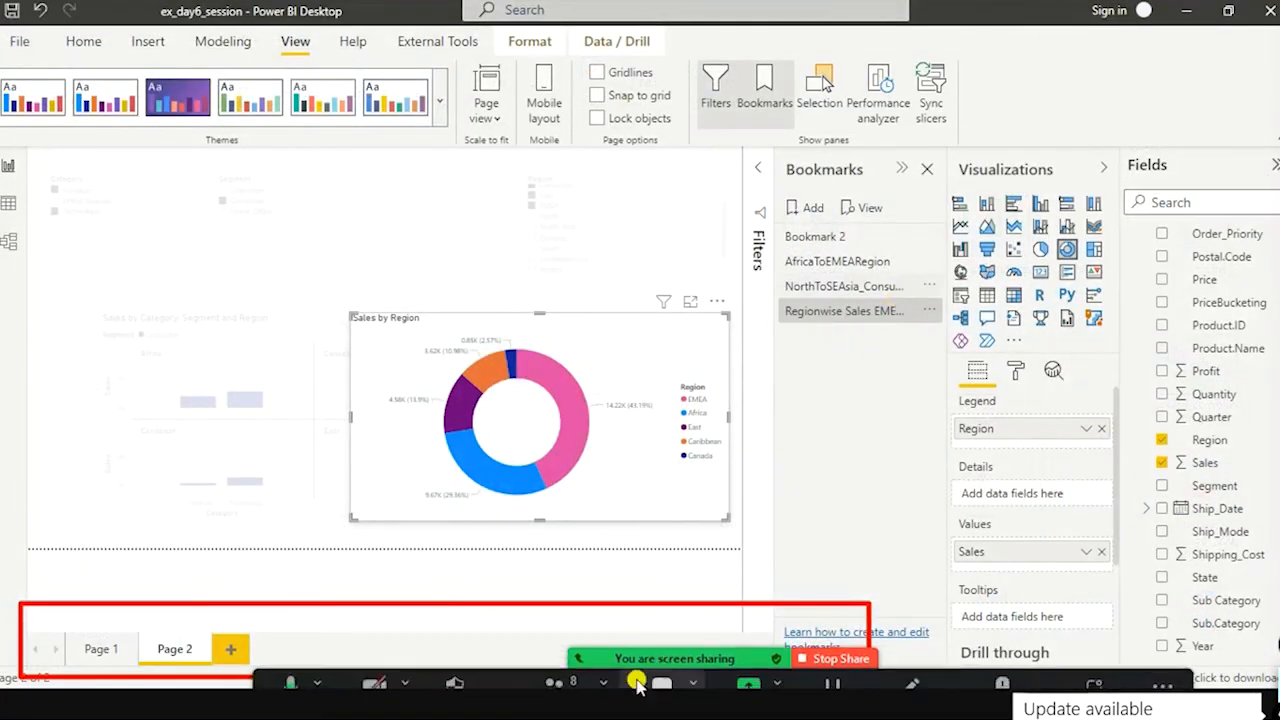
pyautogui.moveTo(266, 666); pyautogui.dragTo(169, 308)
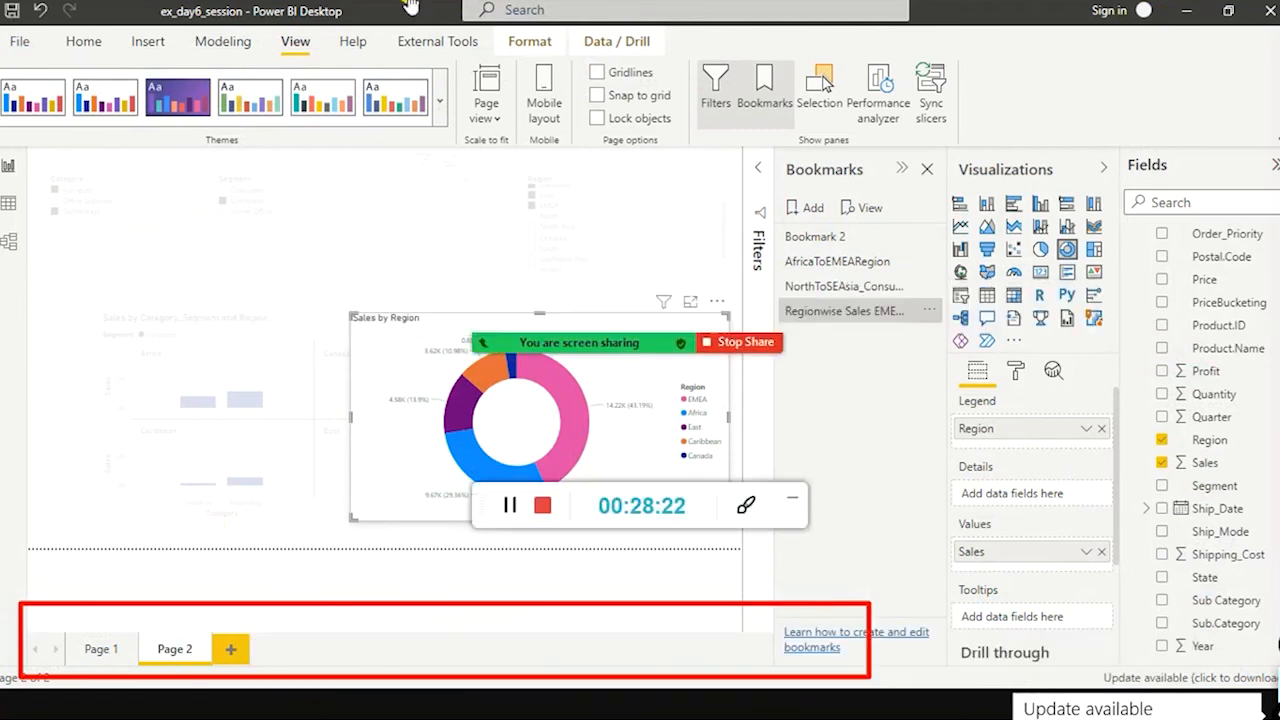
pyautogui.moveTo(492, 506); pyautogui.dragTo(1122, 115)
pyautogui.moveTo(620, 350)
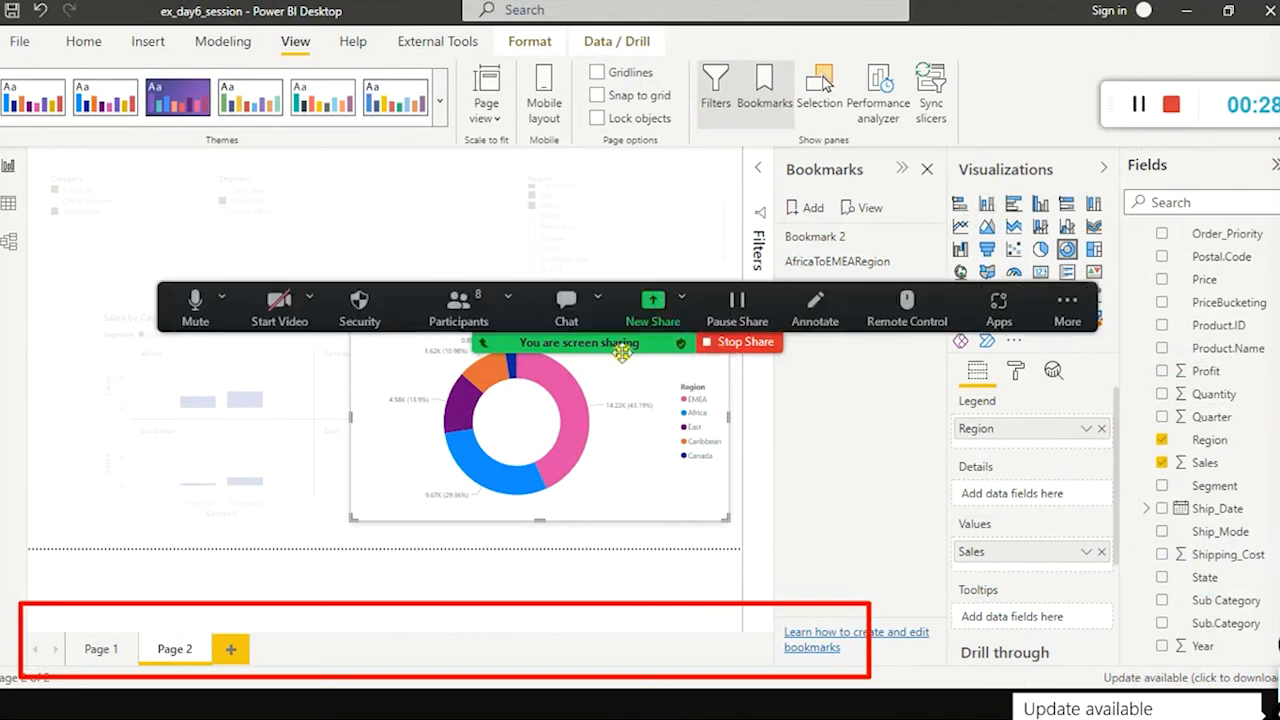
pyautogui.click(1068, 310)
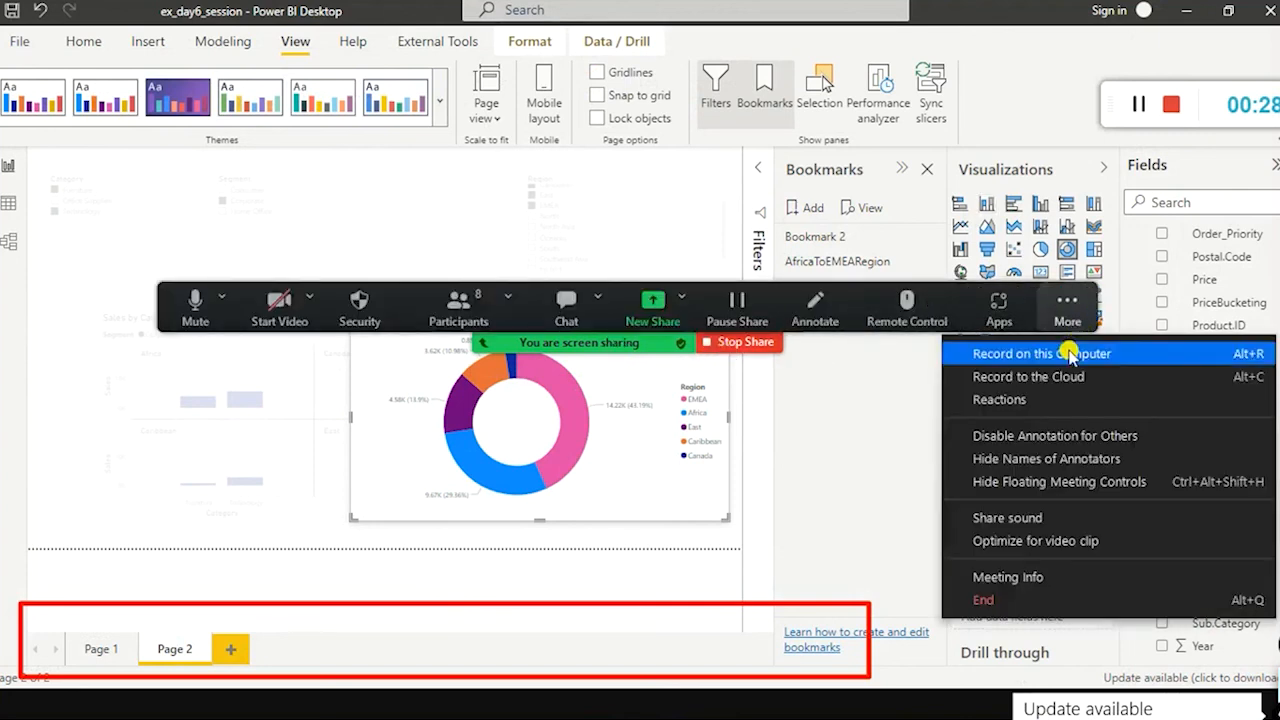
pyautogui.click(1066, 353)
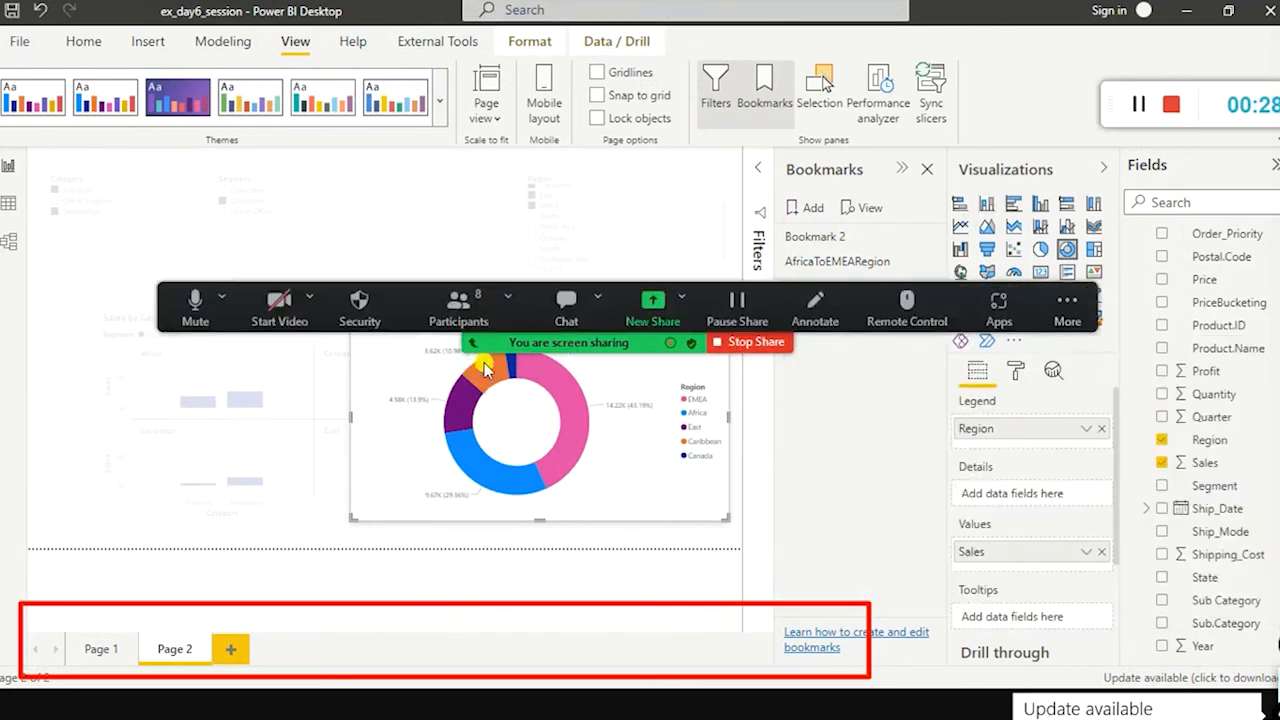
# Step: Check the system speaker volume and dismiss the Windows Start menu
pyautogui.press('super')
pyautogui.click(1068, 705)
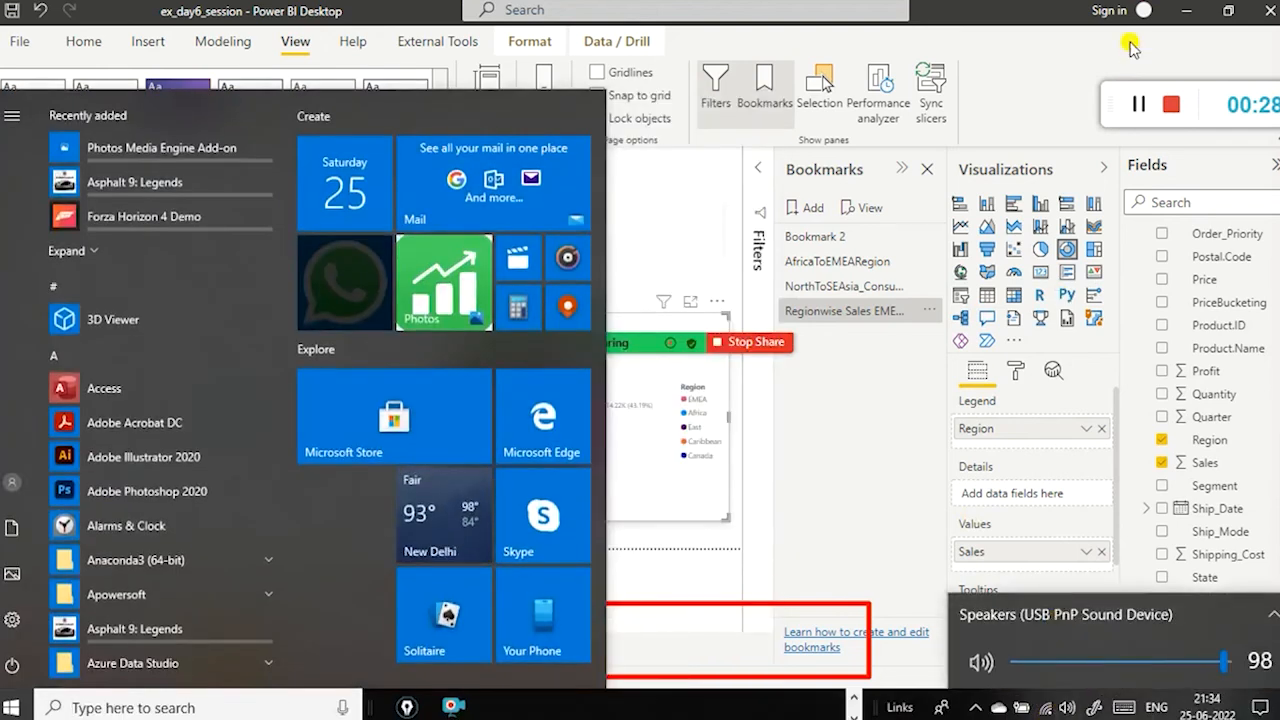
pyautogui.click(738, 57)
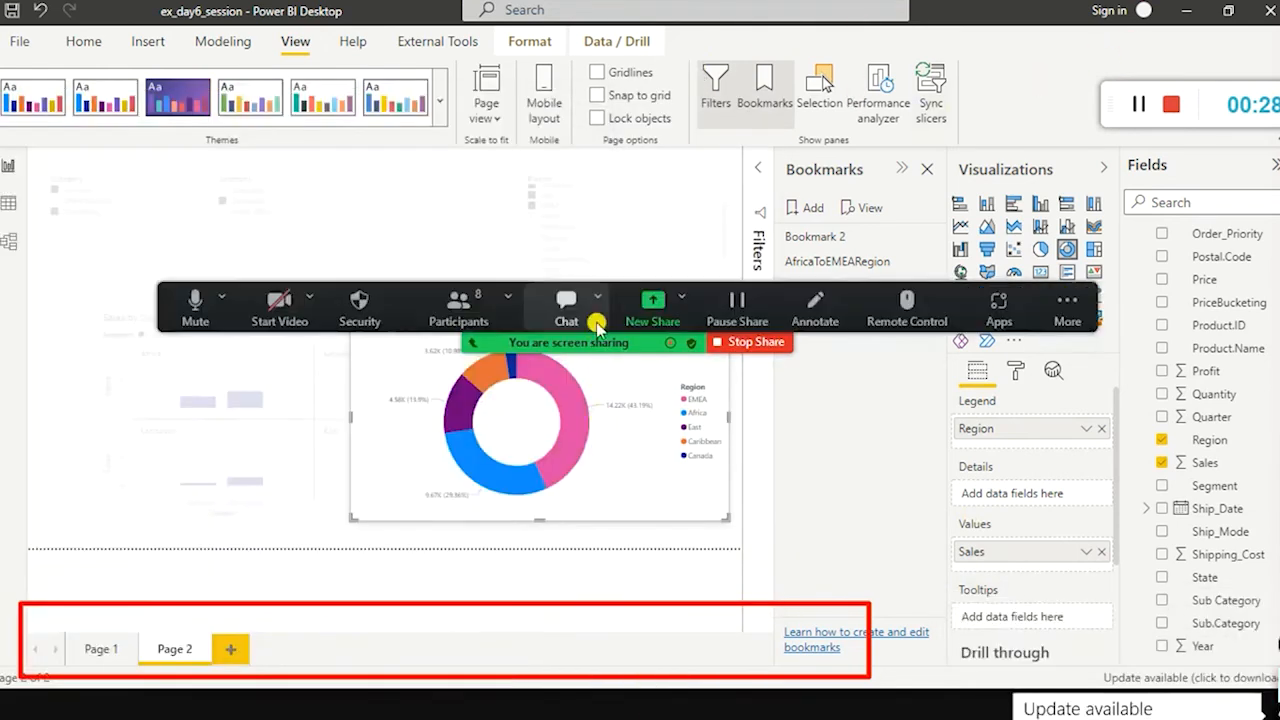
# Step: Set the meeting microphone to Same as System (Microphone (3- USB Advanced Audio Device)) and recheck the selection
pyautogui.click(221, 299)
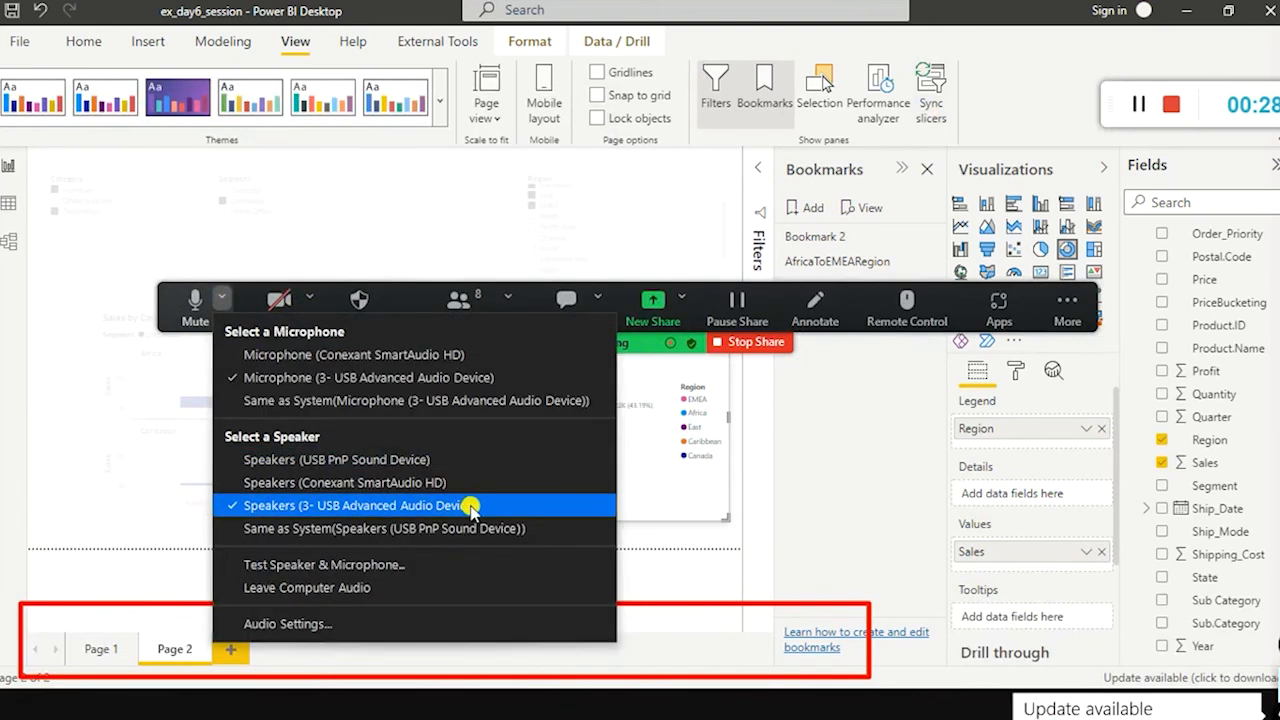
pyautogui.click(443, 400)
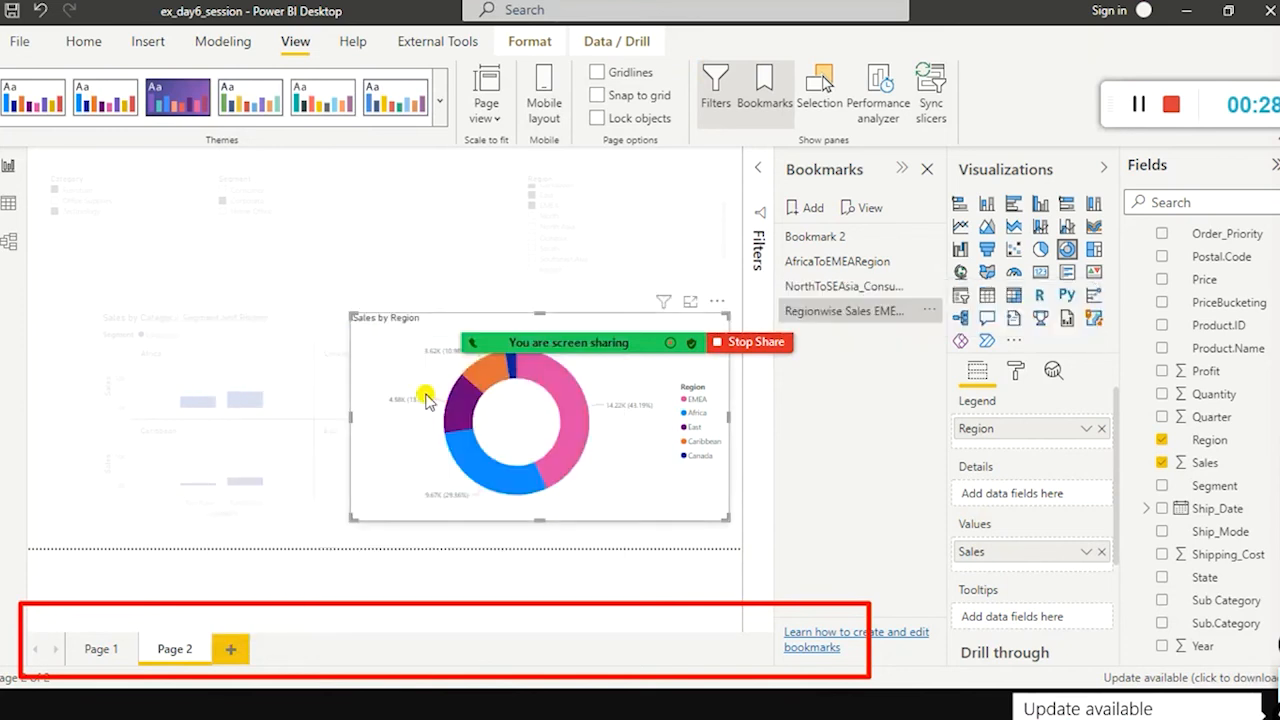
pyautogui.click(221, 299)
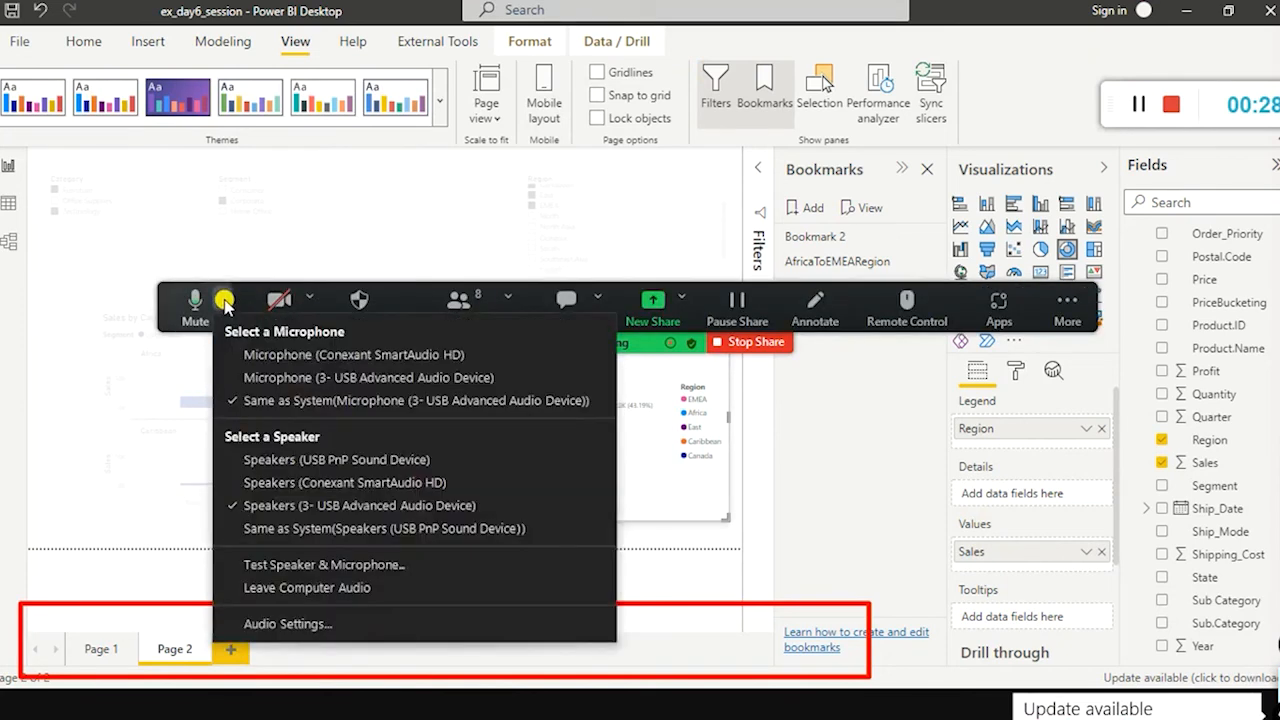
pyautogui.click(510, 407)
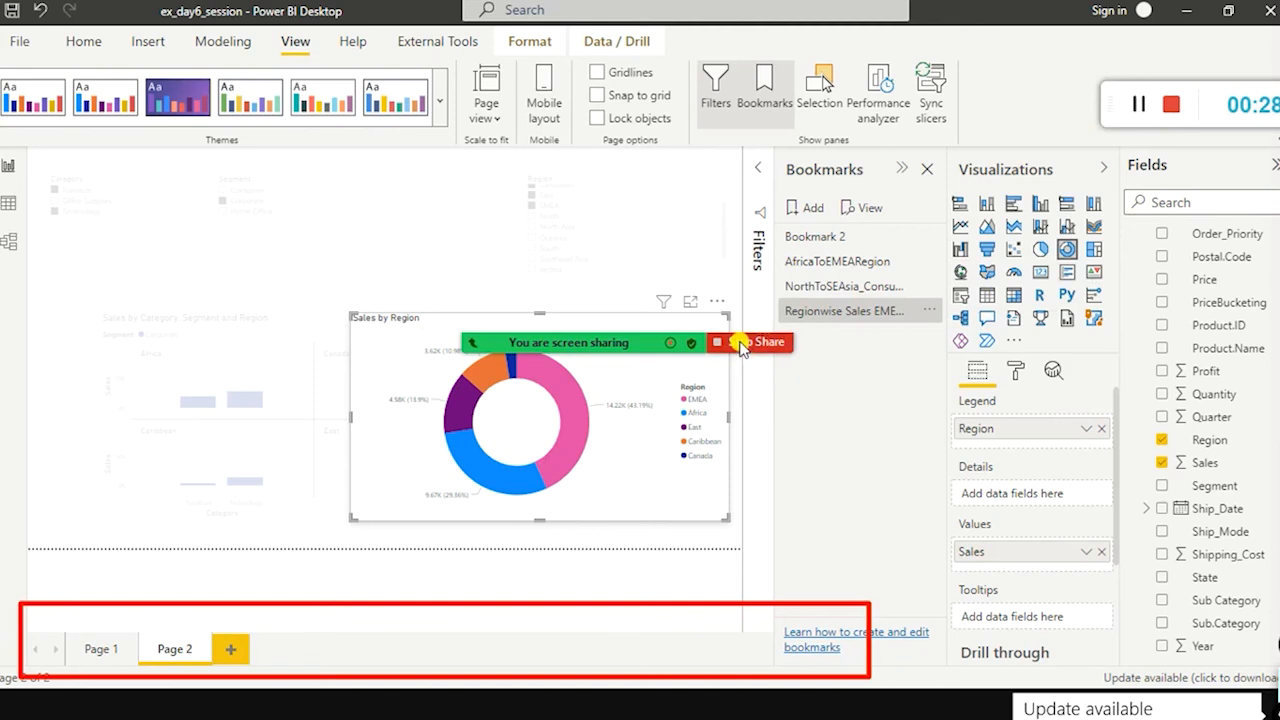
# Step: Pause the local meeting recording and stop it
pyautogui.moveTo(505, 305)
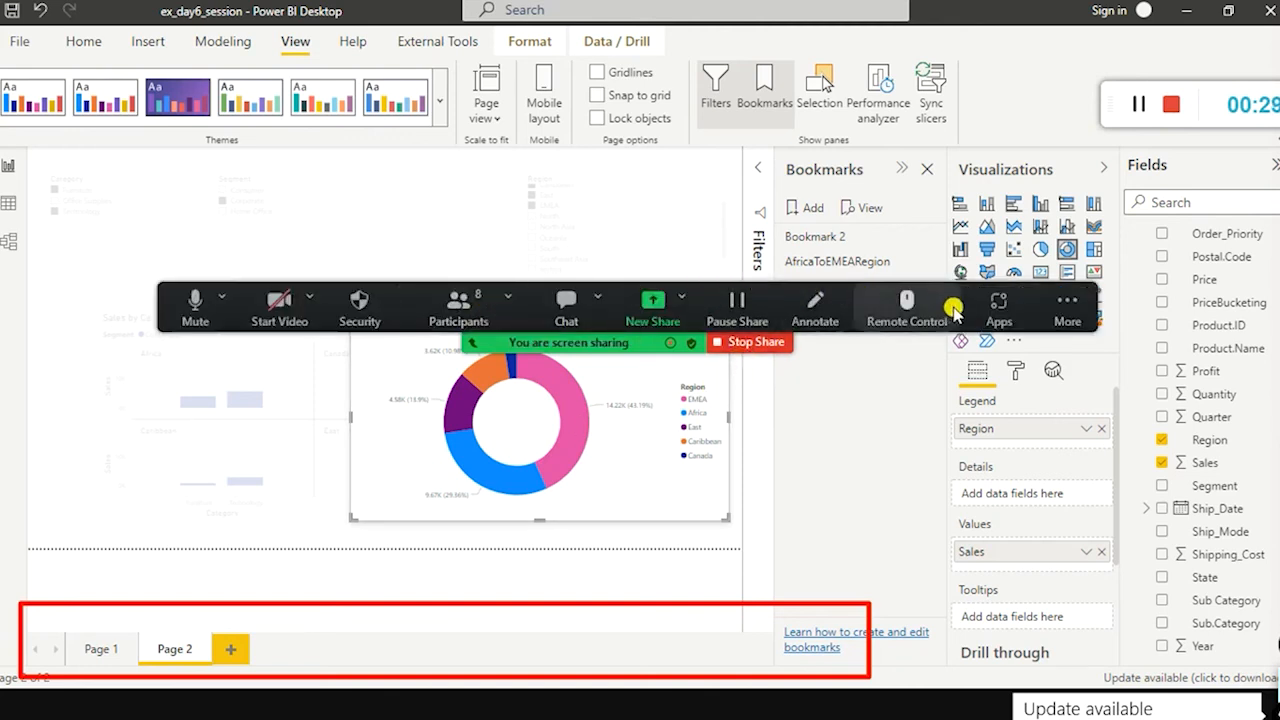
pyautogui.click(1068, 303)
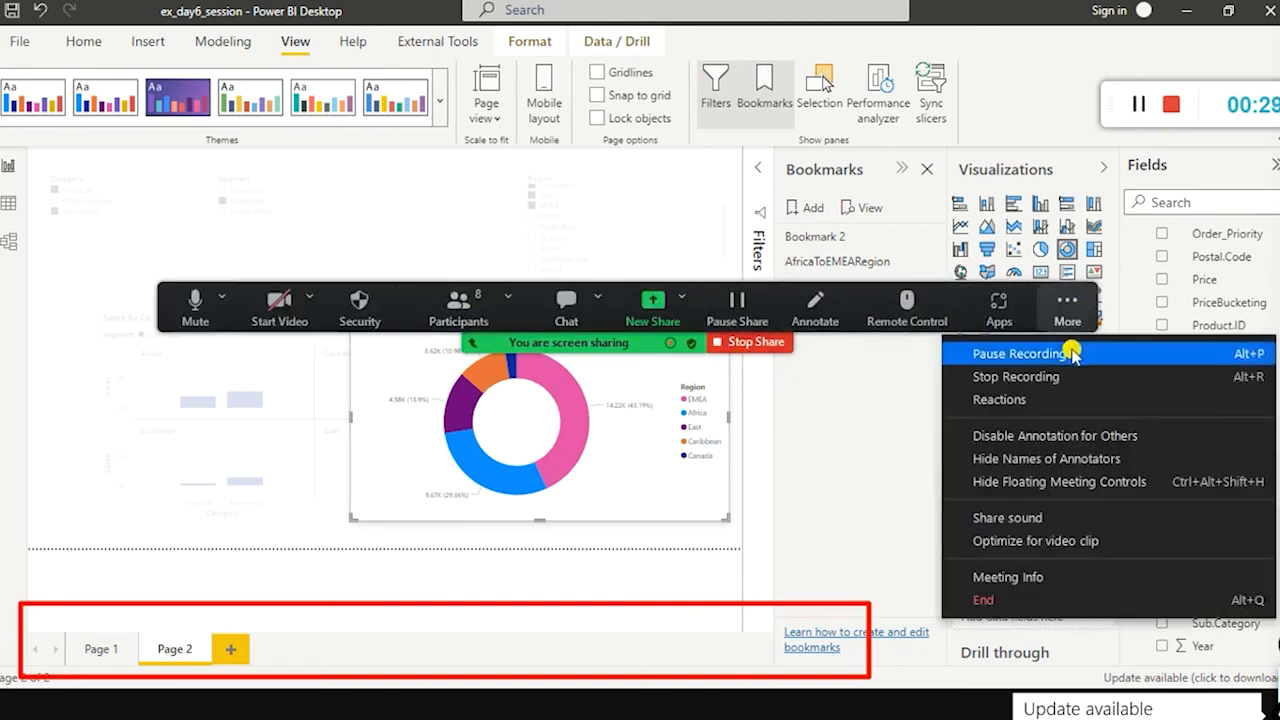
pyautogui.click(1071, 350)
pyautogui.moveTo(566, 305)
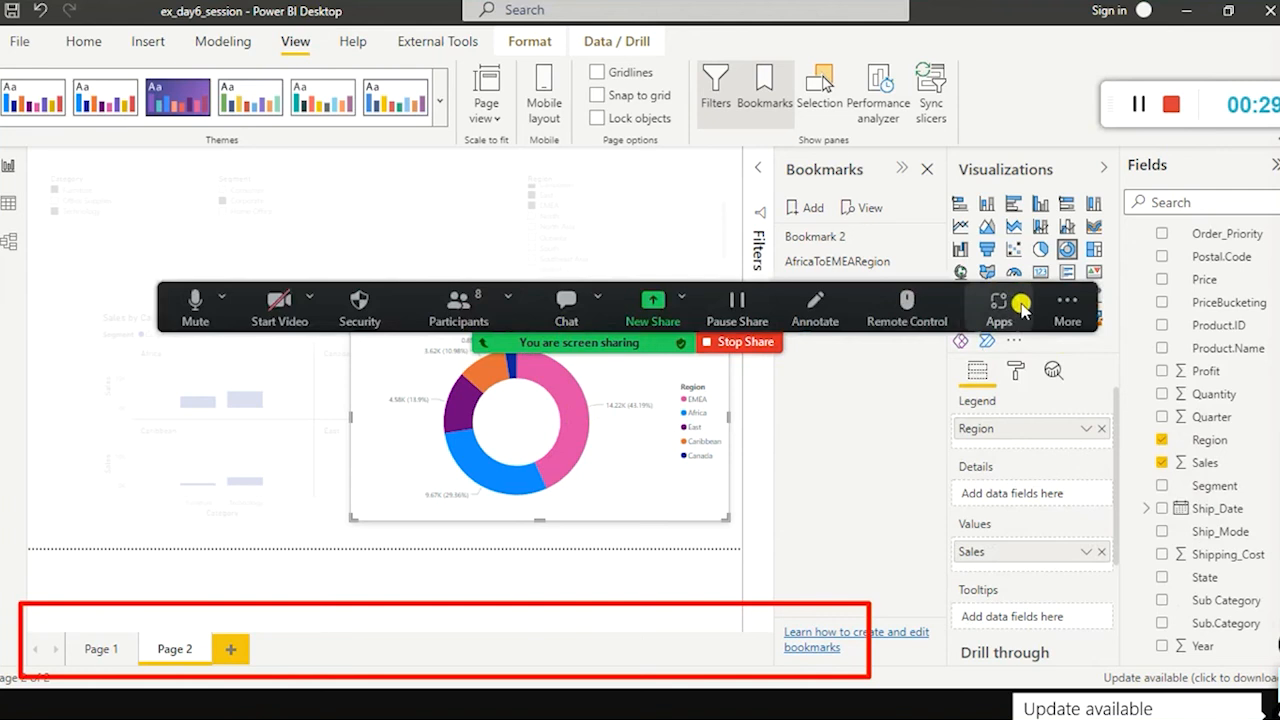
pyautogui.click(1067, 303)
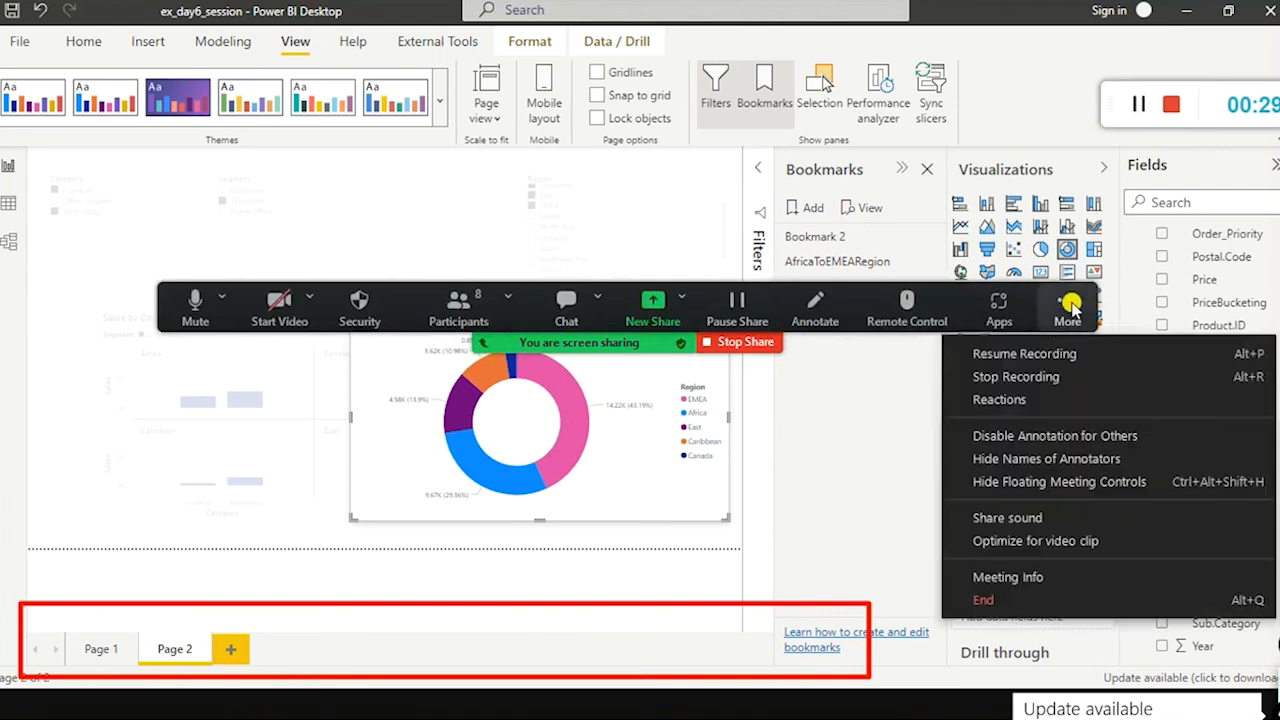
pyautogui.click(1050, 376)
pyautogui.moveTo(549, 350)
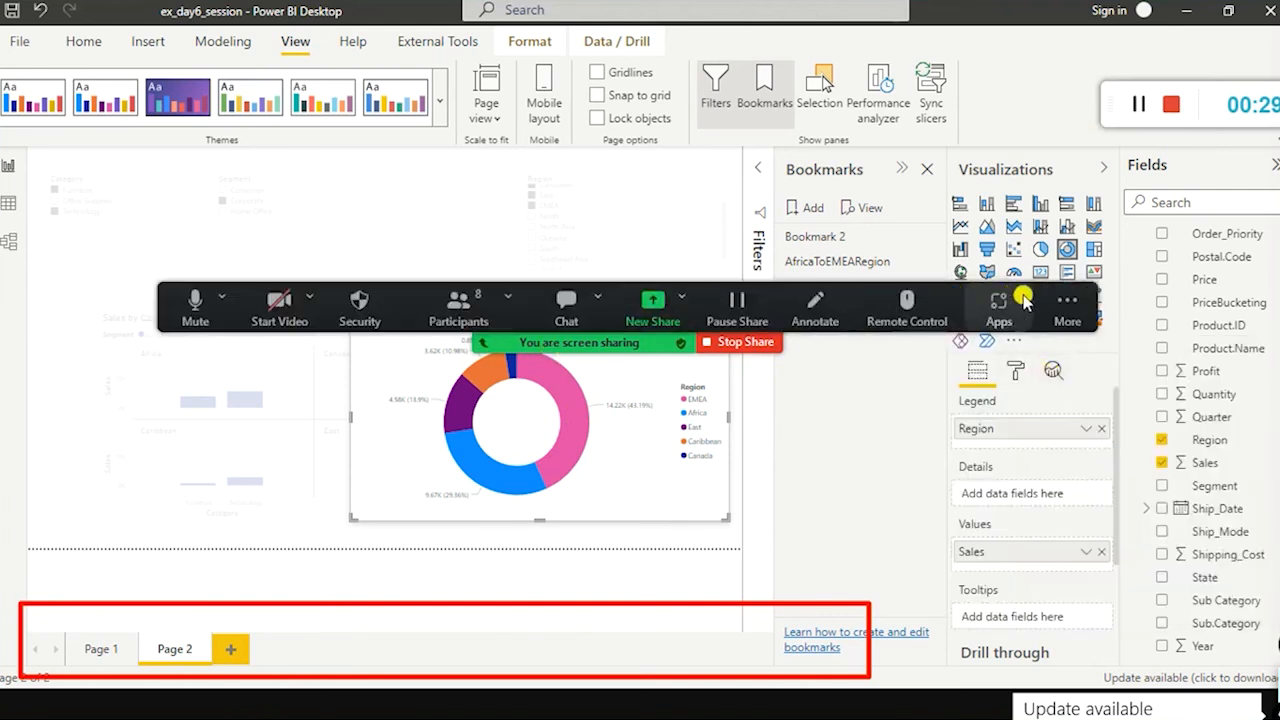